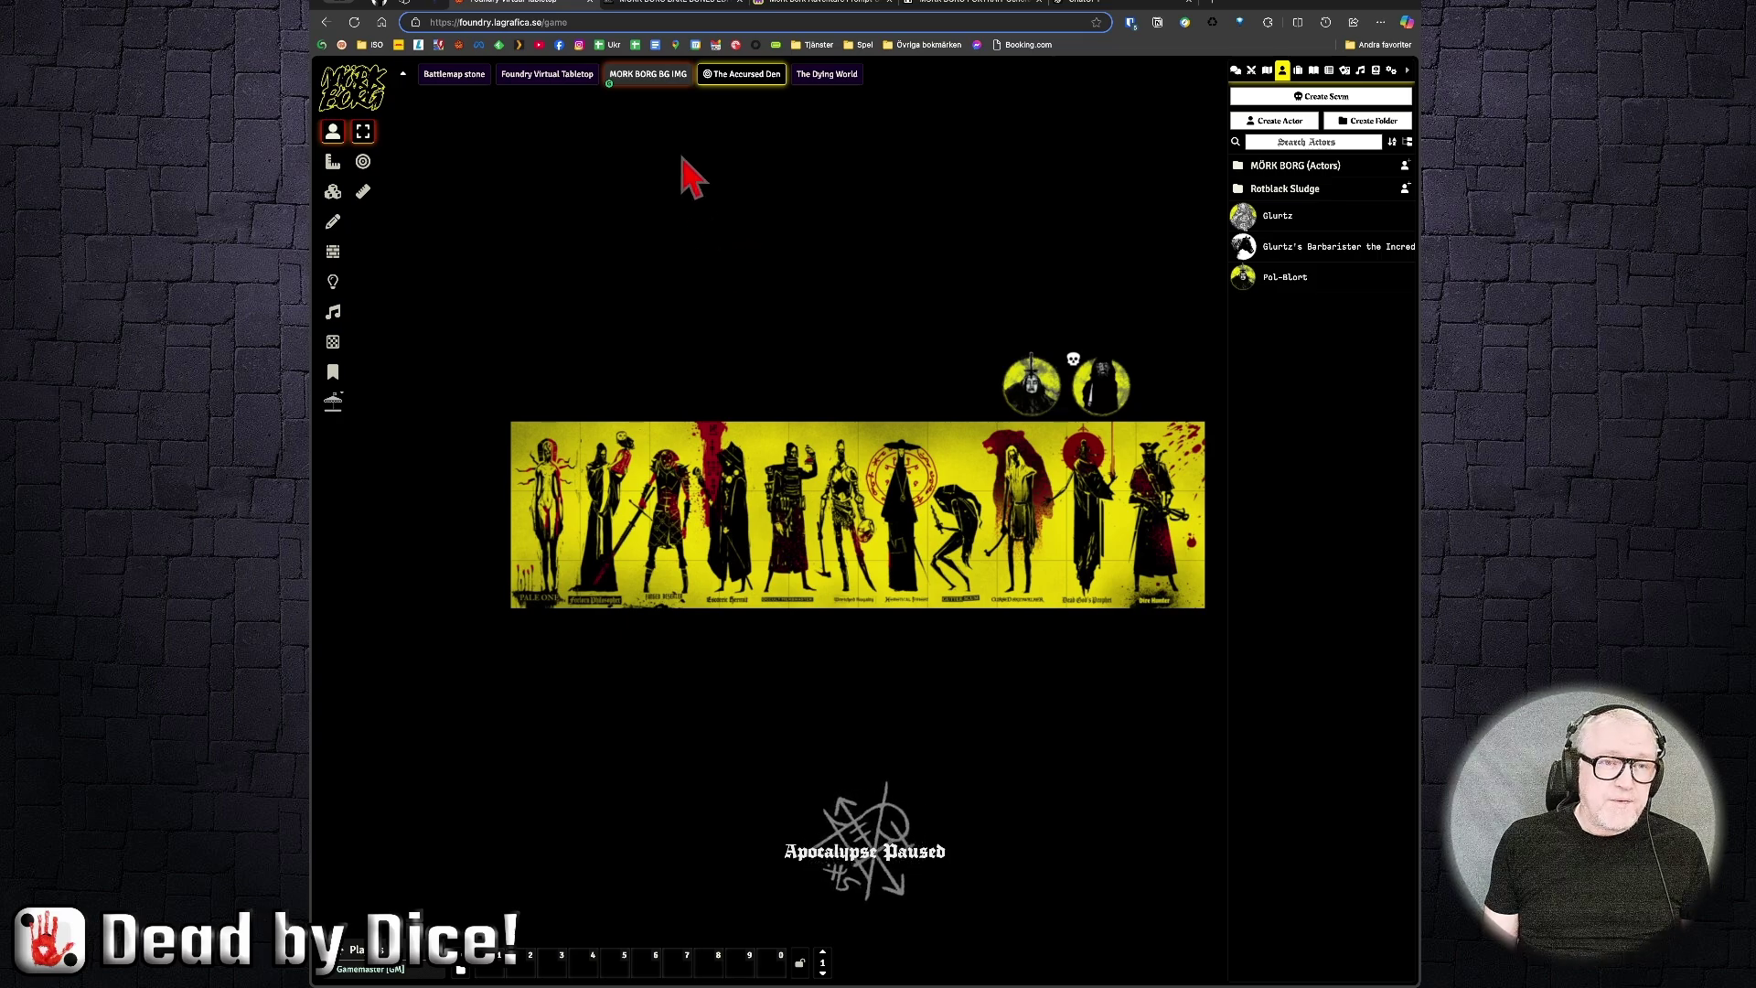
# Step: Examine the MÖRK BORG Bare Bones Edition page on itch.io, including its contents description and the downloadable PDF files
pyautogui.click(656, 3)
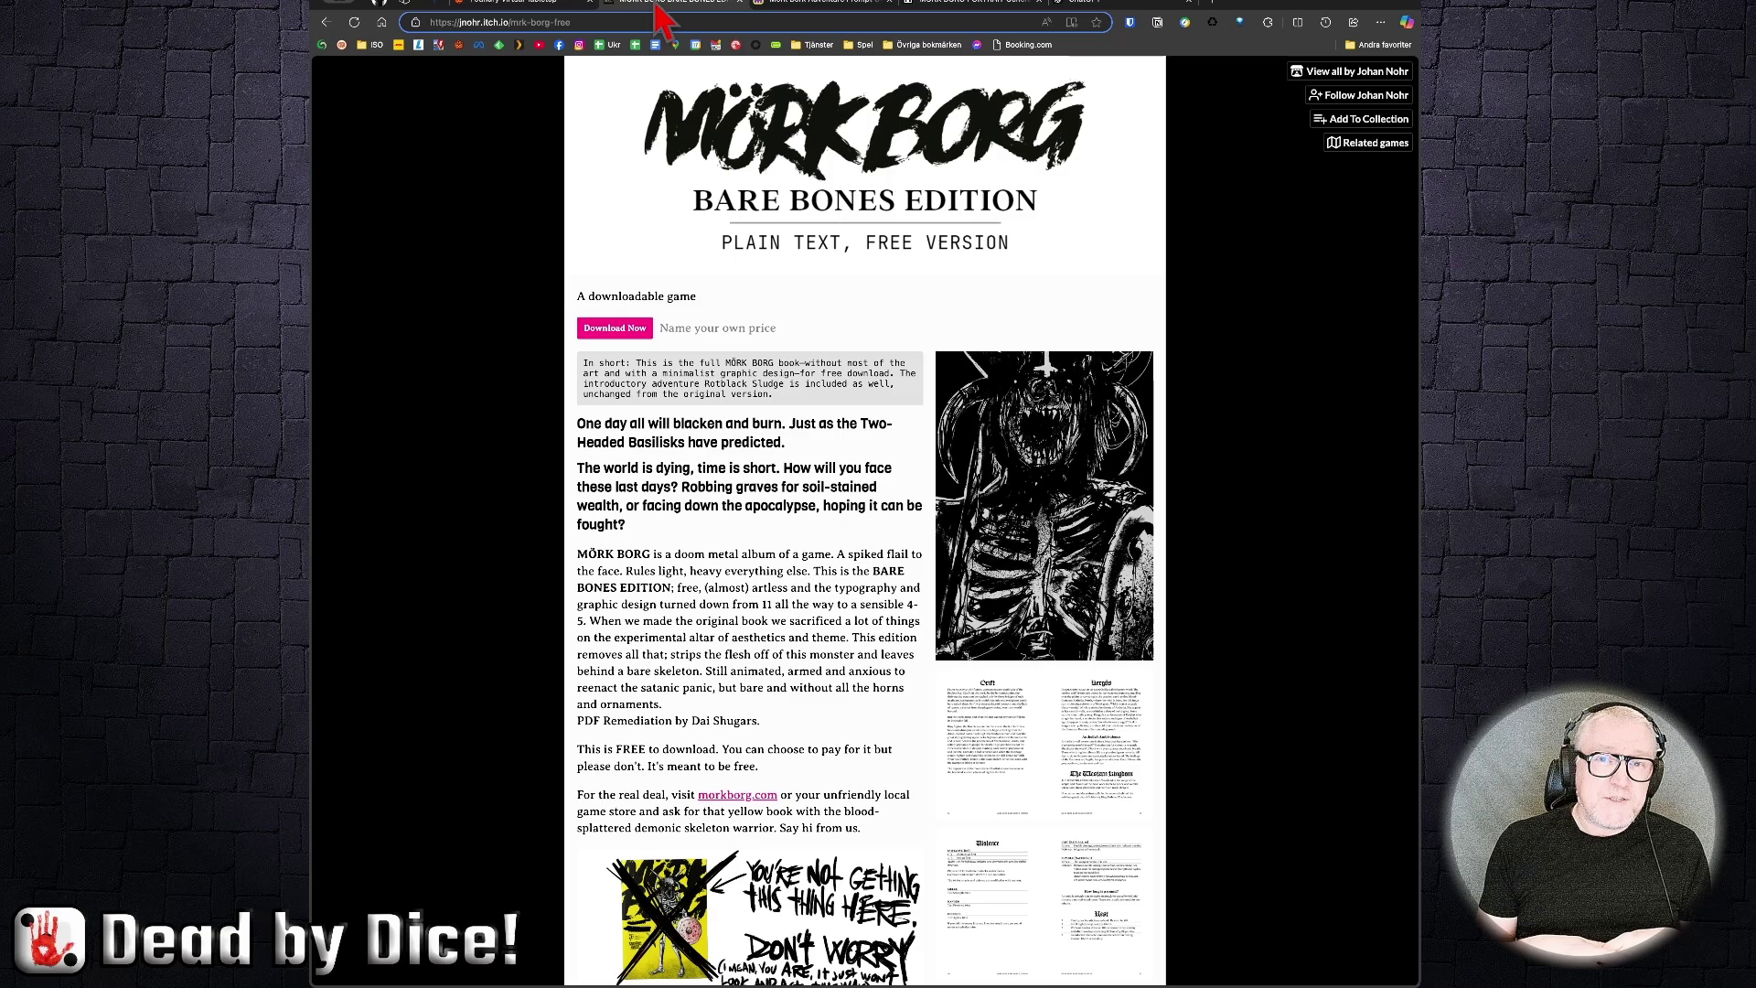
pyautogui.scroll(-9, 773, 512)
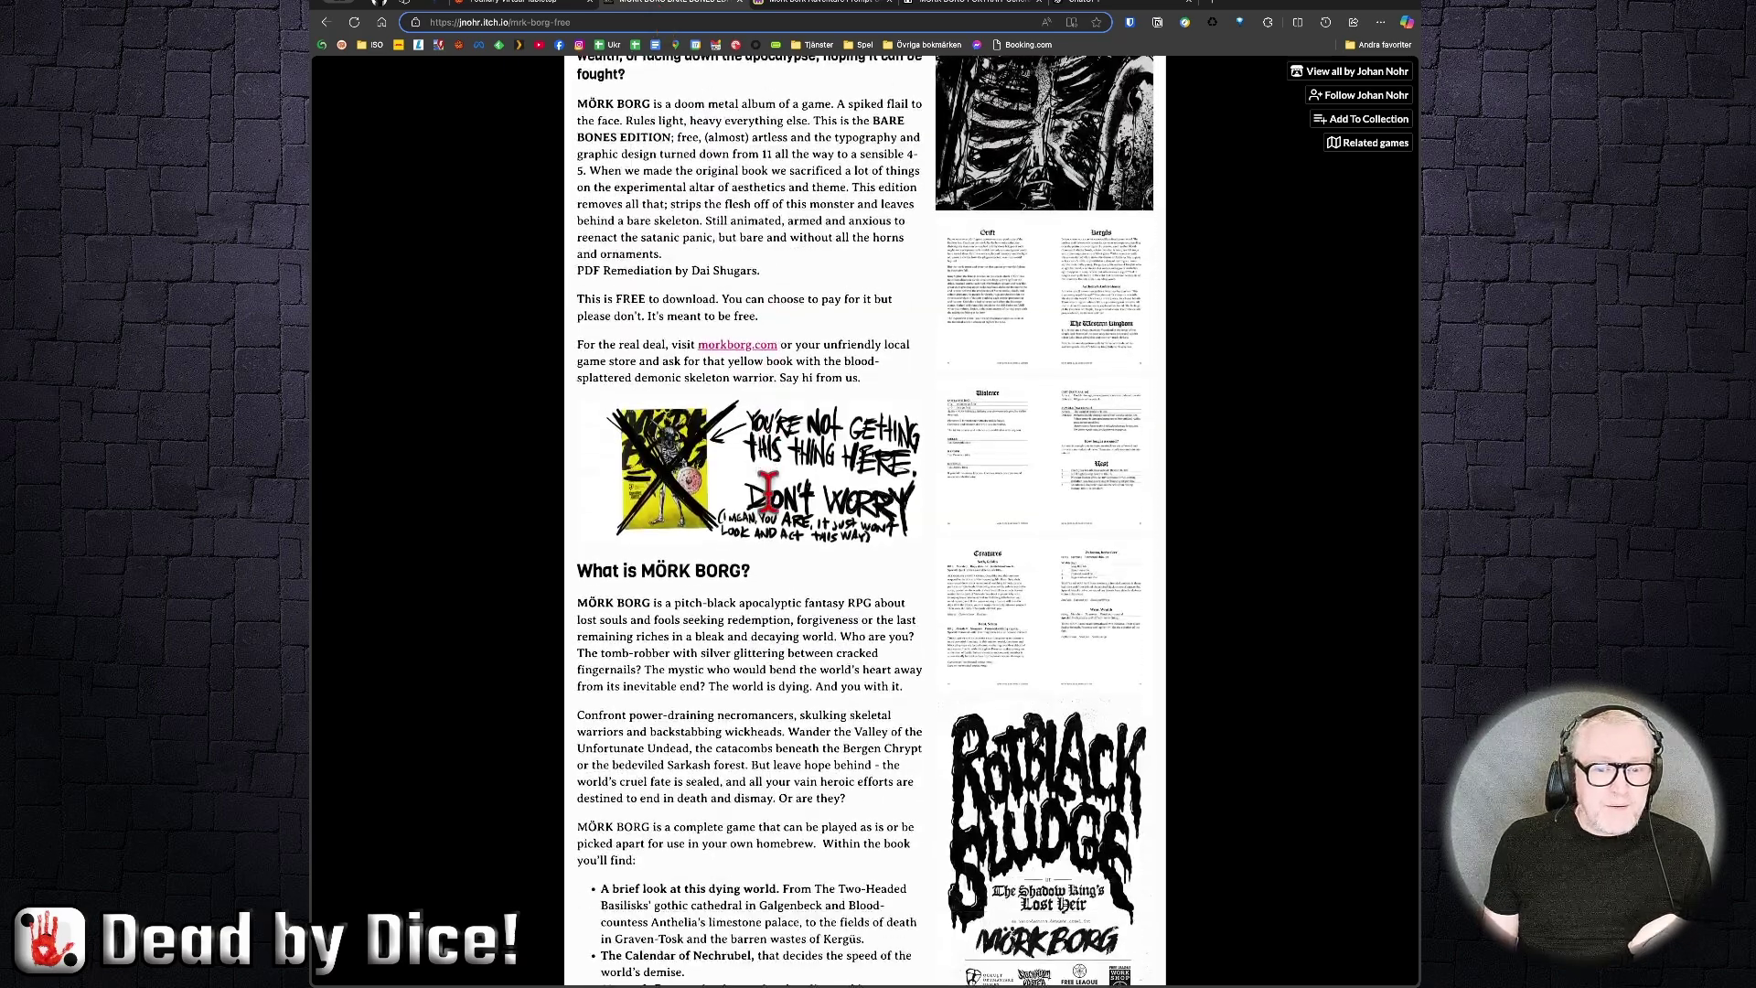
pyautogui.scroll(-3, 773, 512)
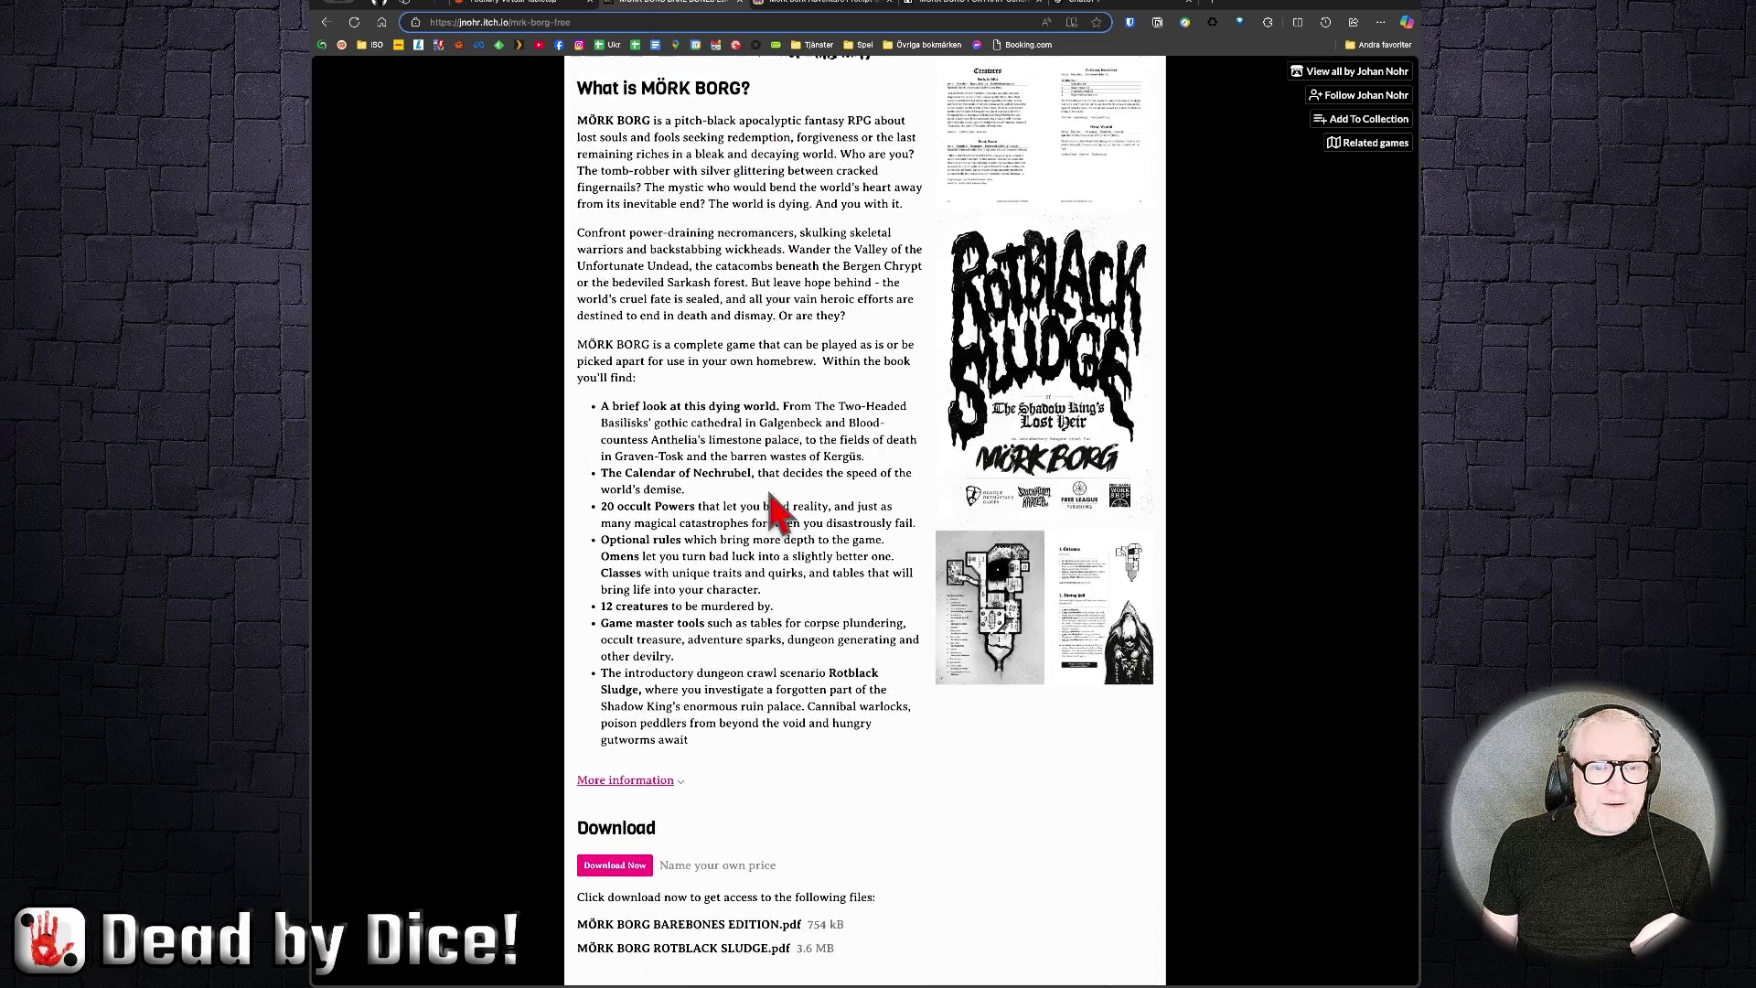
pyautogui.scroll(-2, 772, 510)
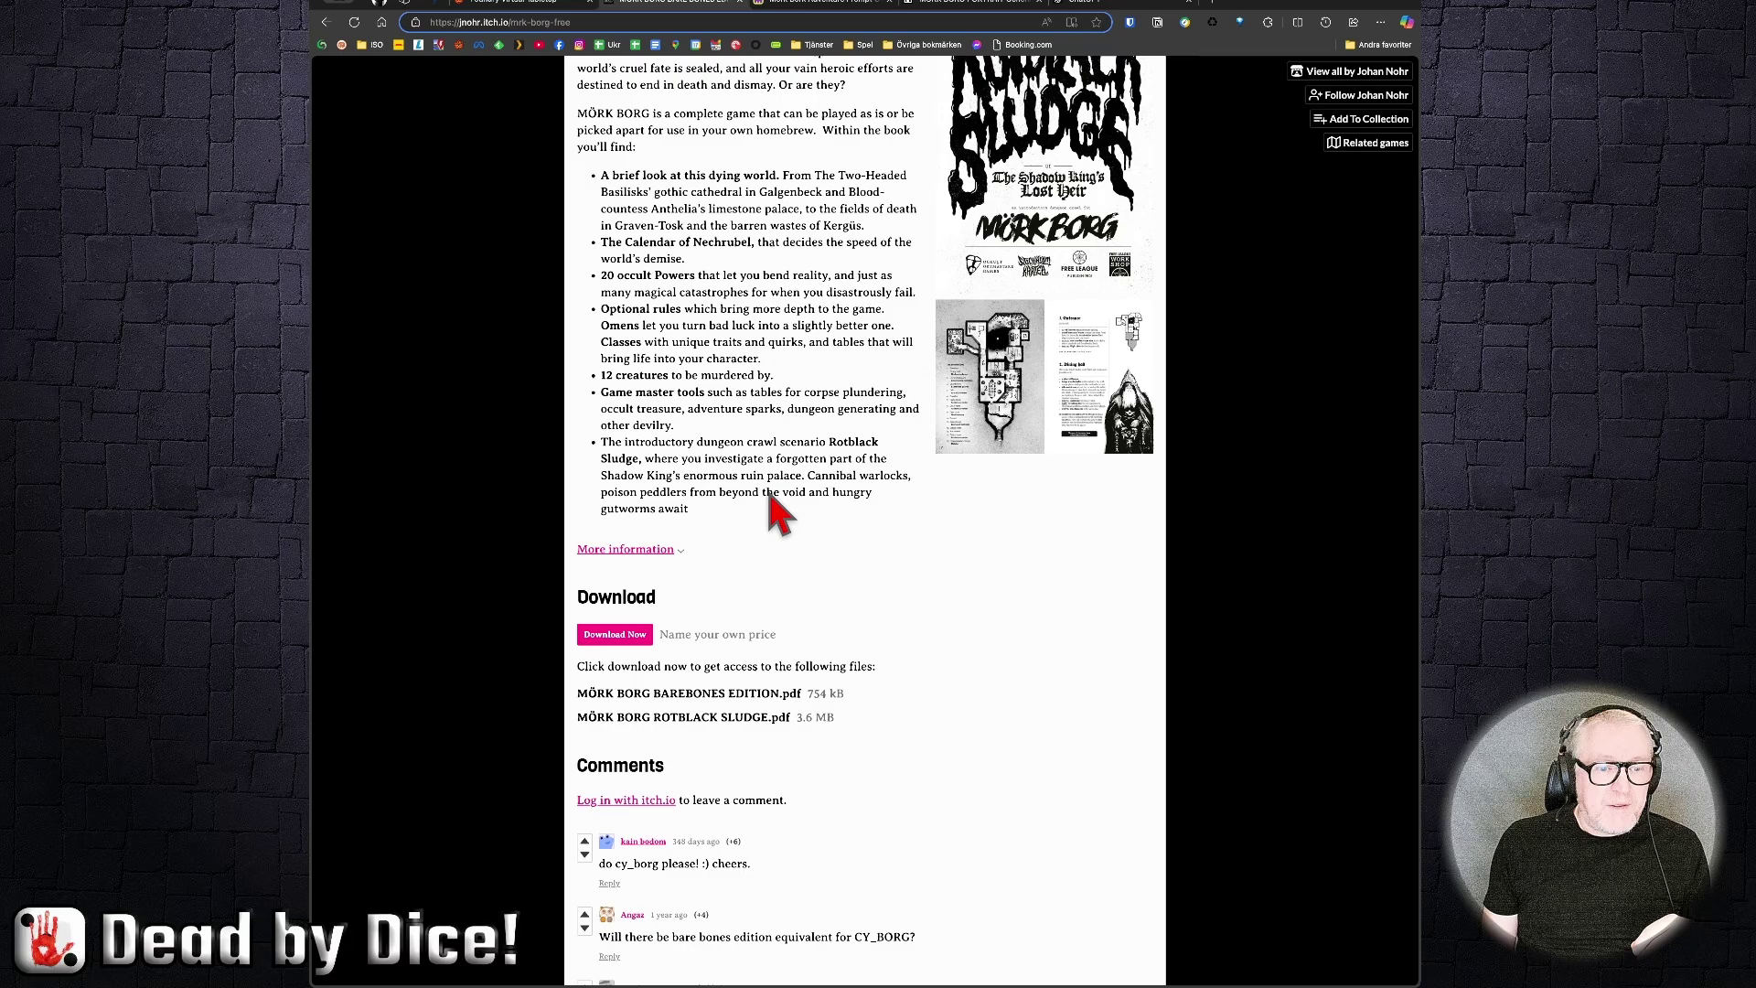
pyautogui.scroll(-2, 768, 491)
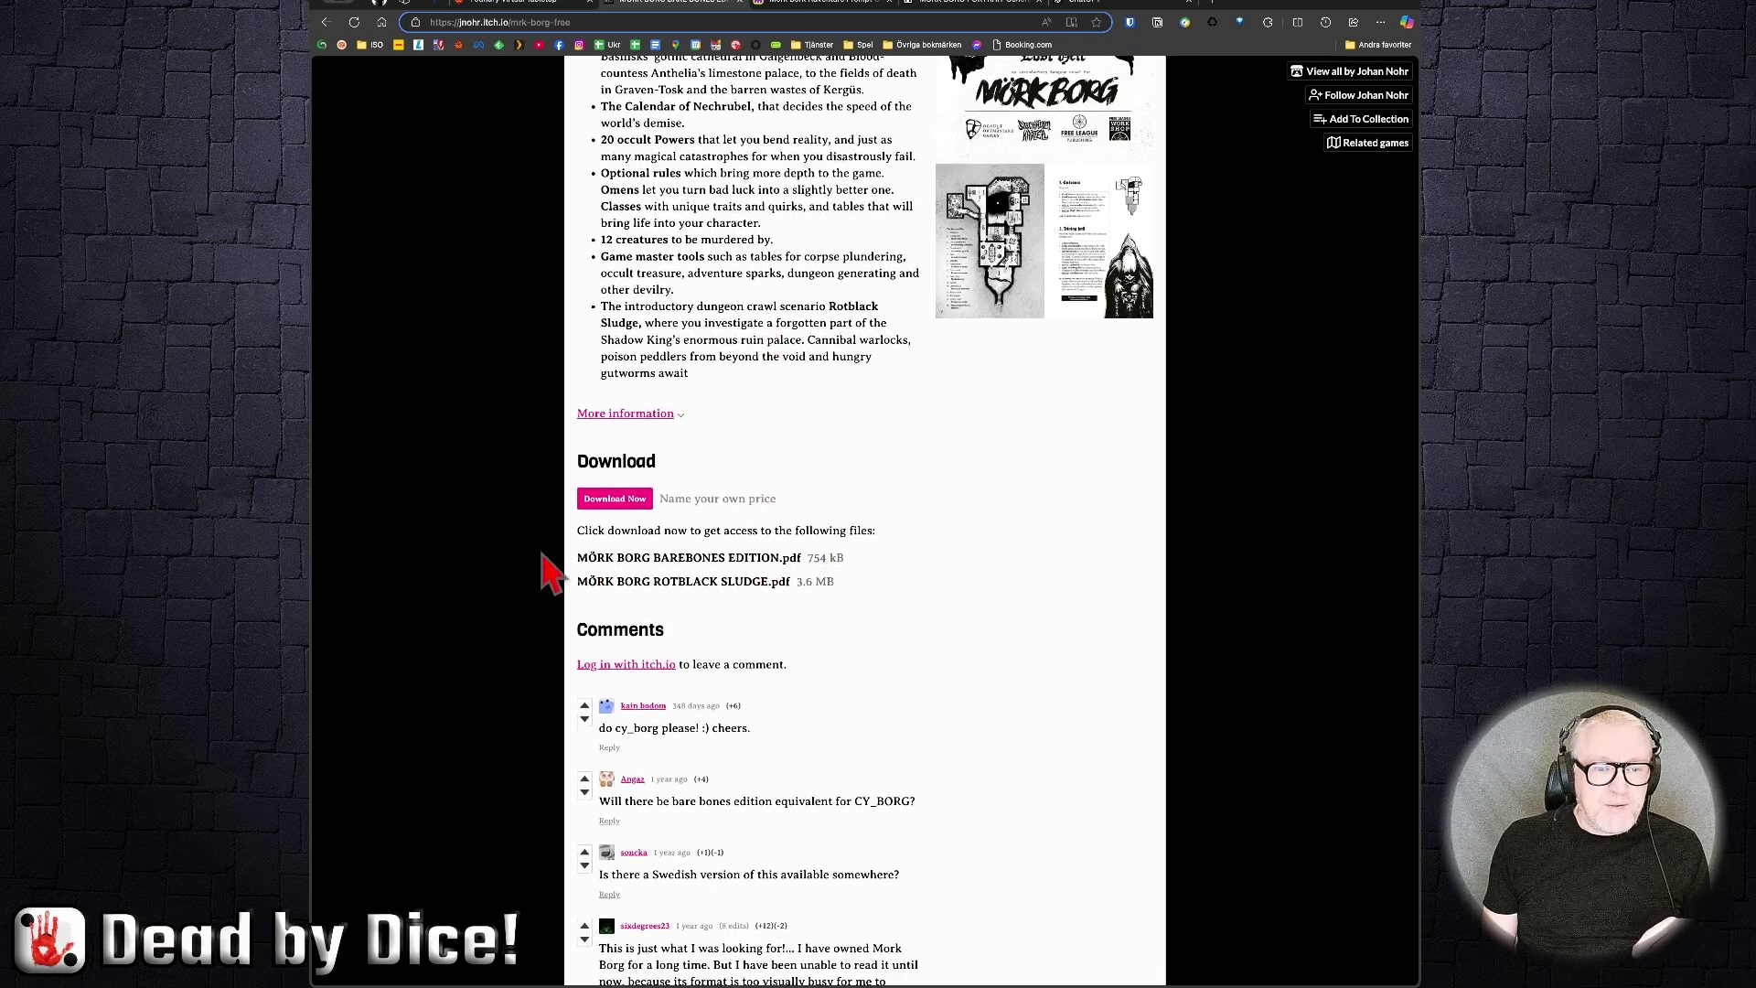
pyautogui.scroll(10, 835, 441)
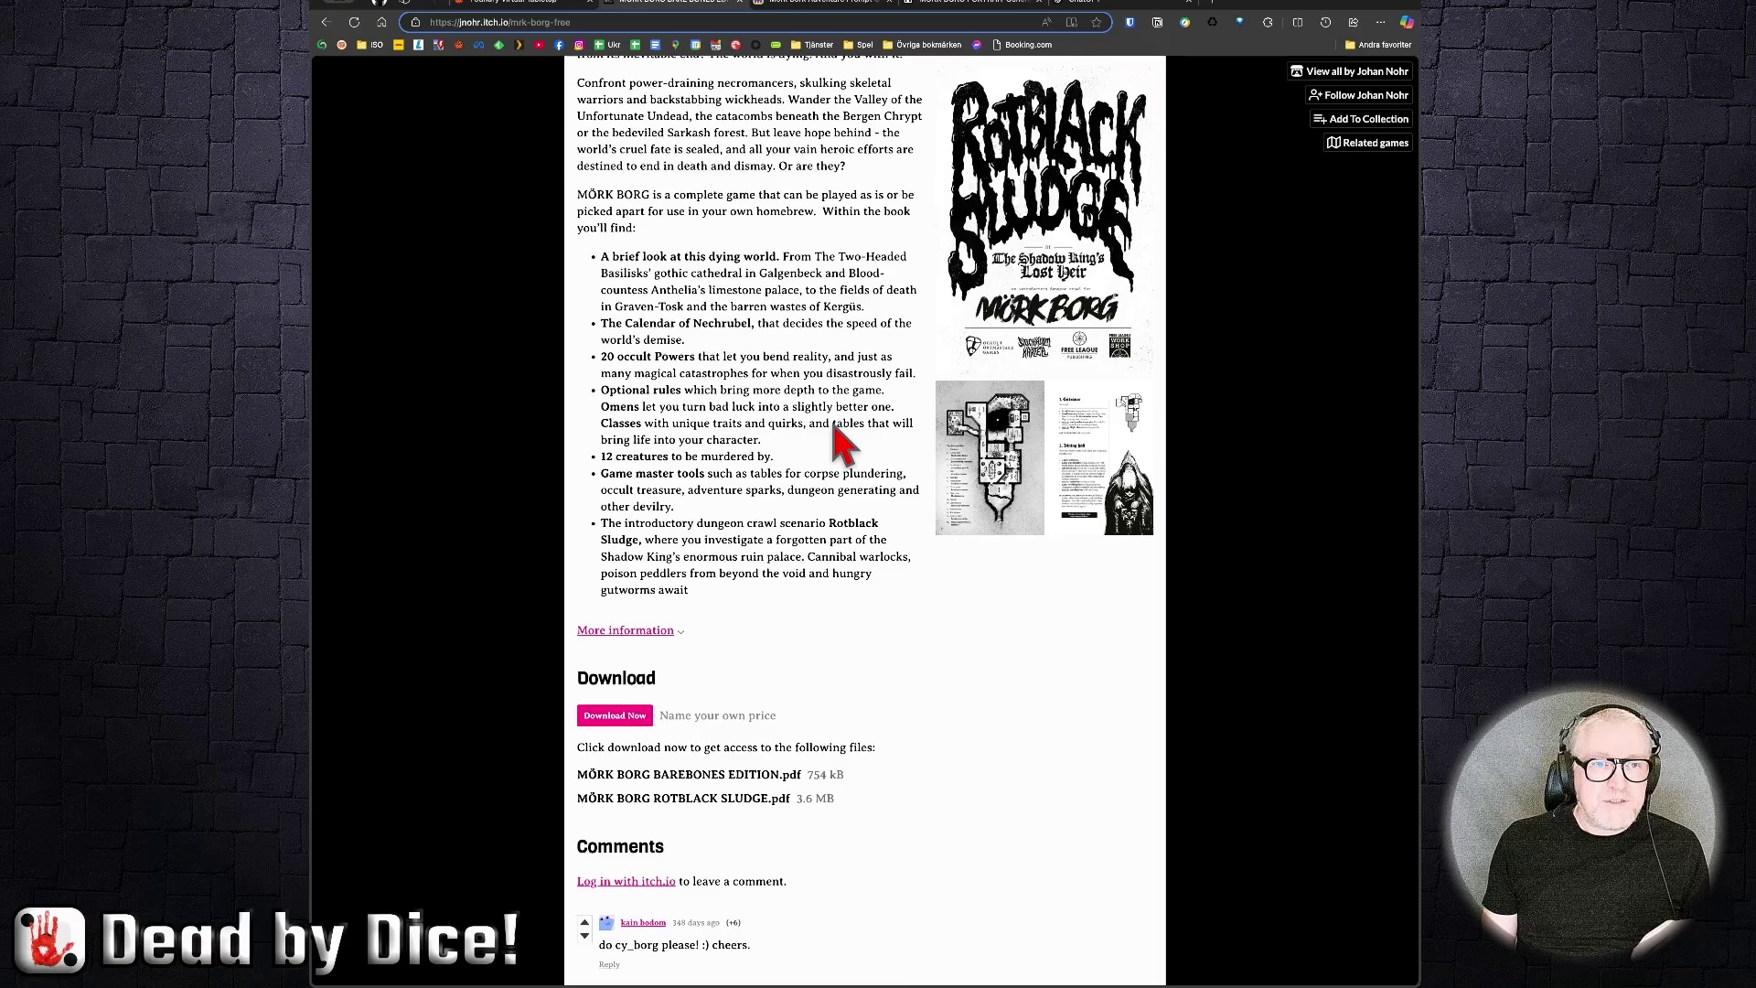
pyautogui.scroll(7, 841, 443)
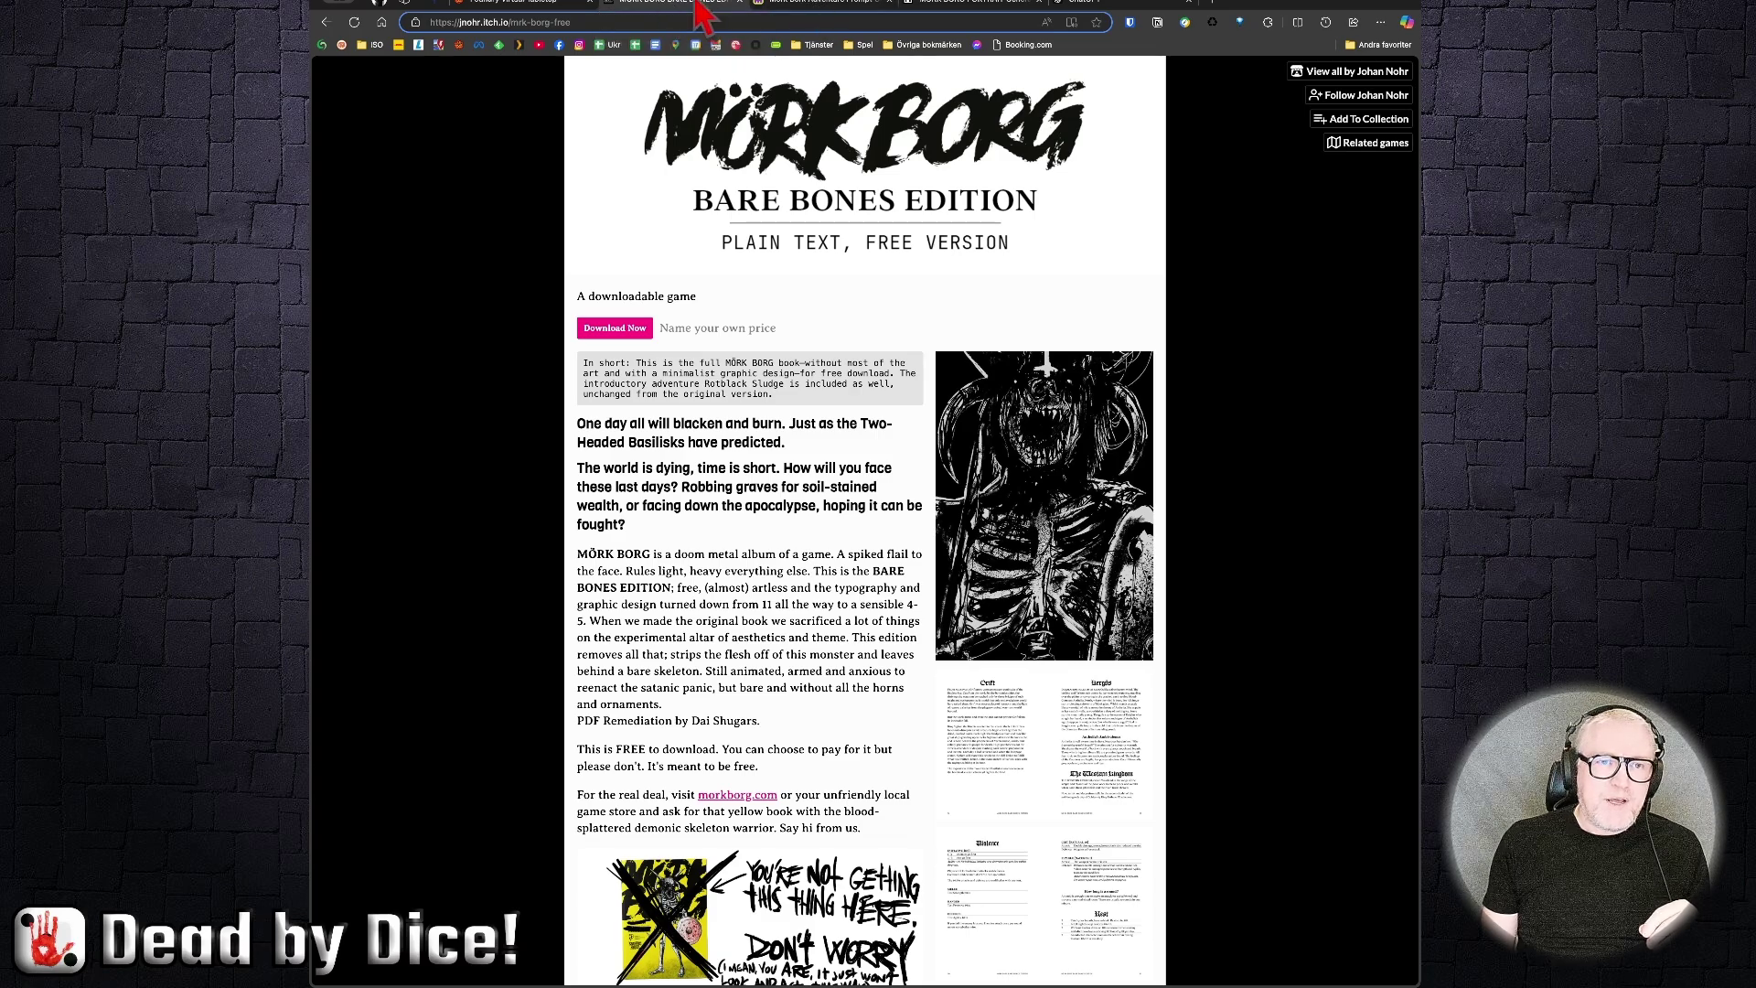
# Step: View the adventure prompt page and the Your Dark Reflection portrait generator, and return to the Foundry game
pyautogui.click(823, 3)
pyautogui.click(942, 5)
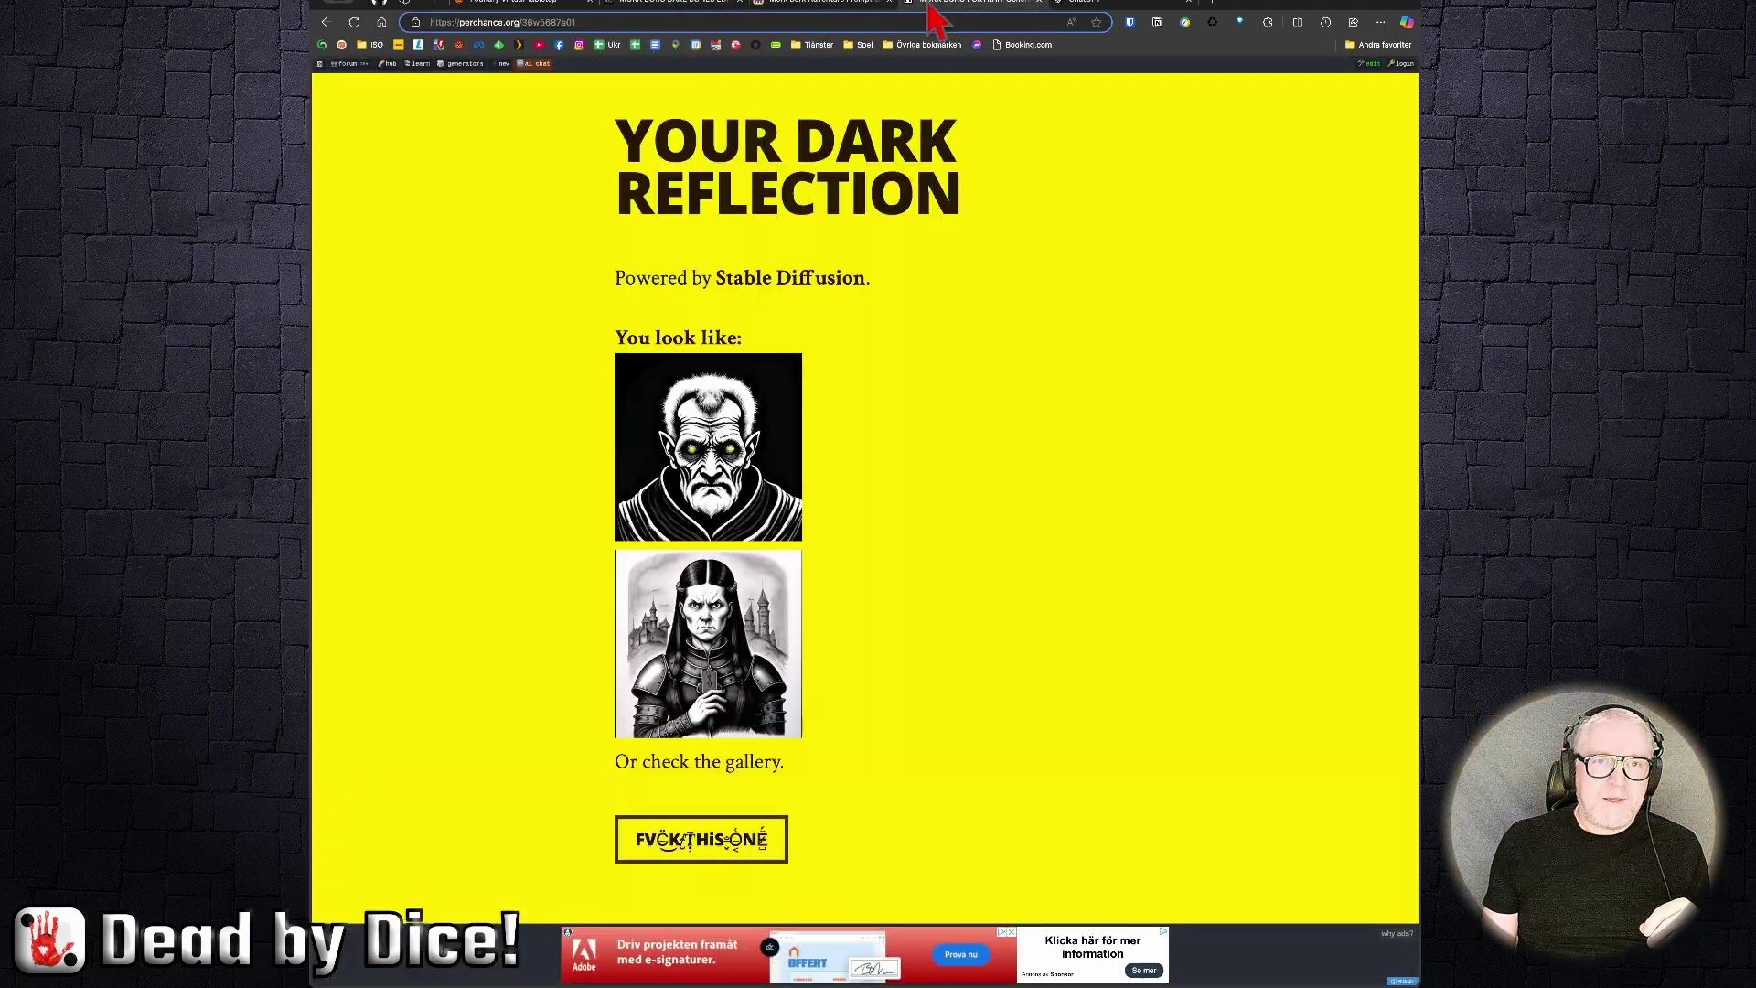
pyautogui.click(578, 4)
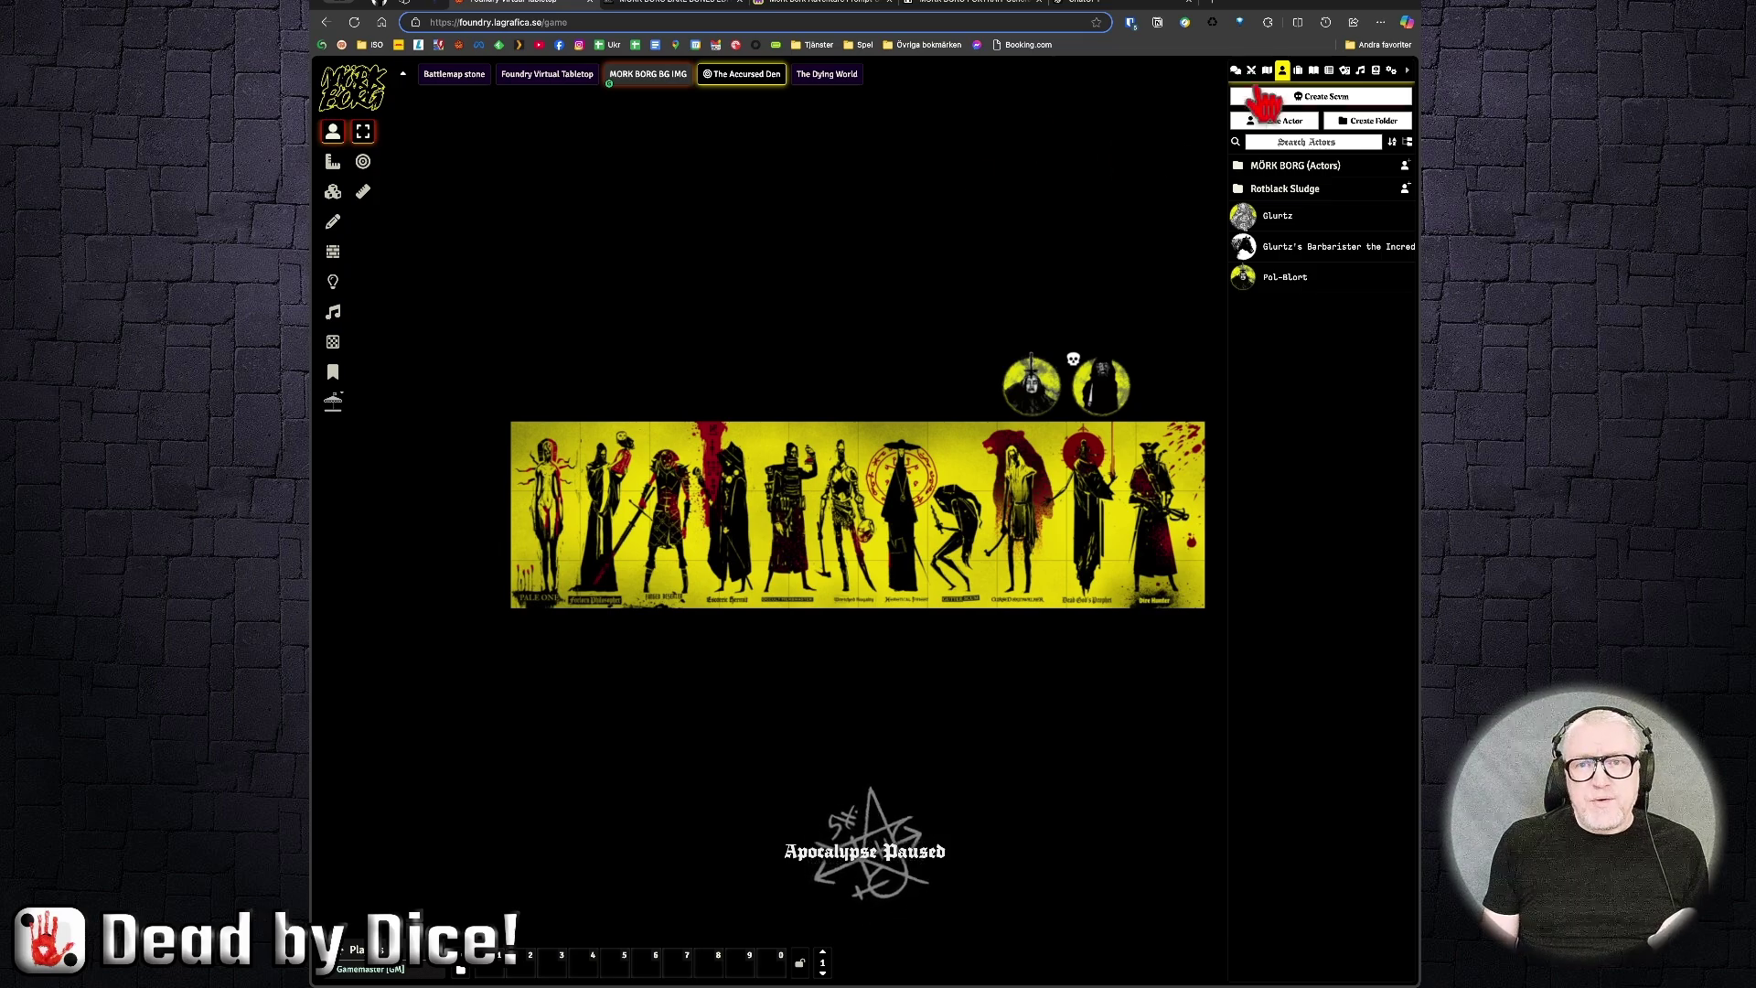
# Step: Create a new journal entry named "Bare Bones rules" and move its window higher over the scene
pyautogui.click(1329, 72)
pyautogui.click(1315, 73)
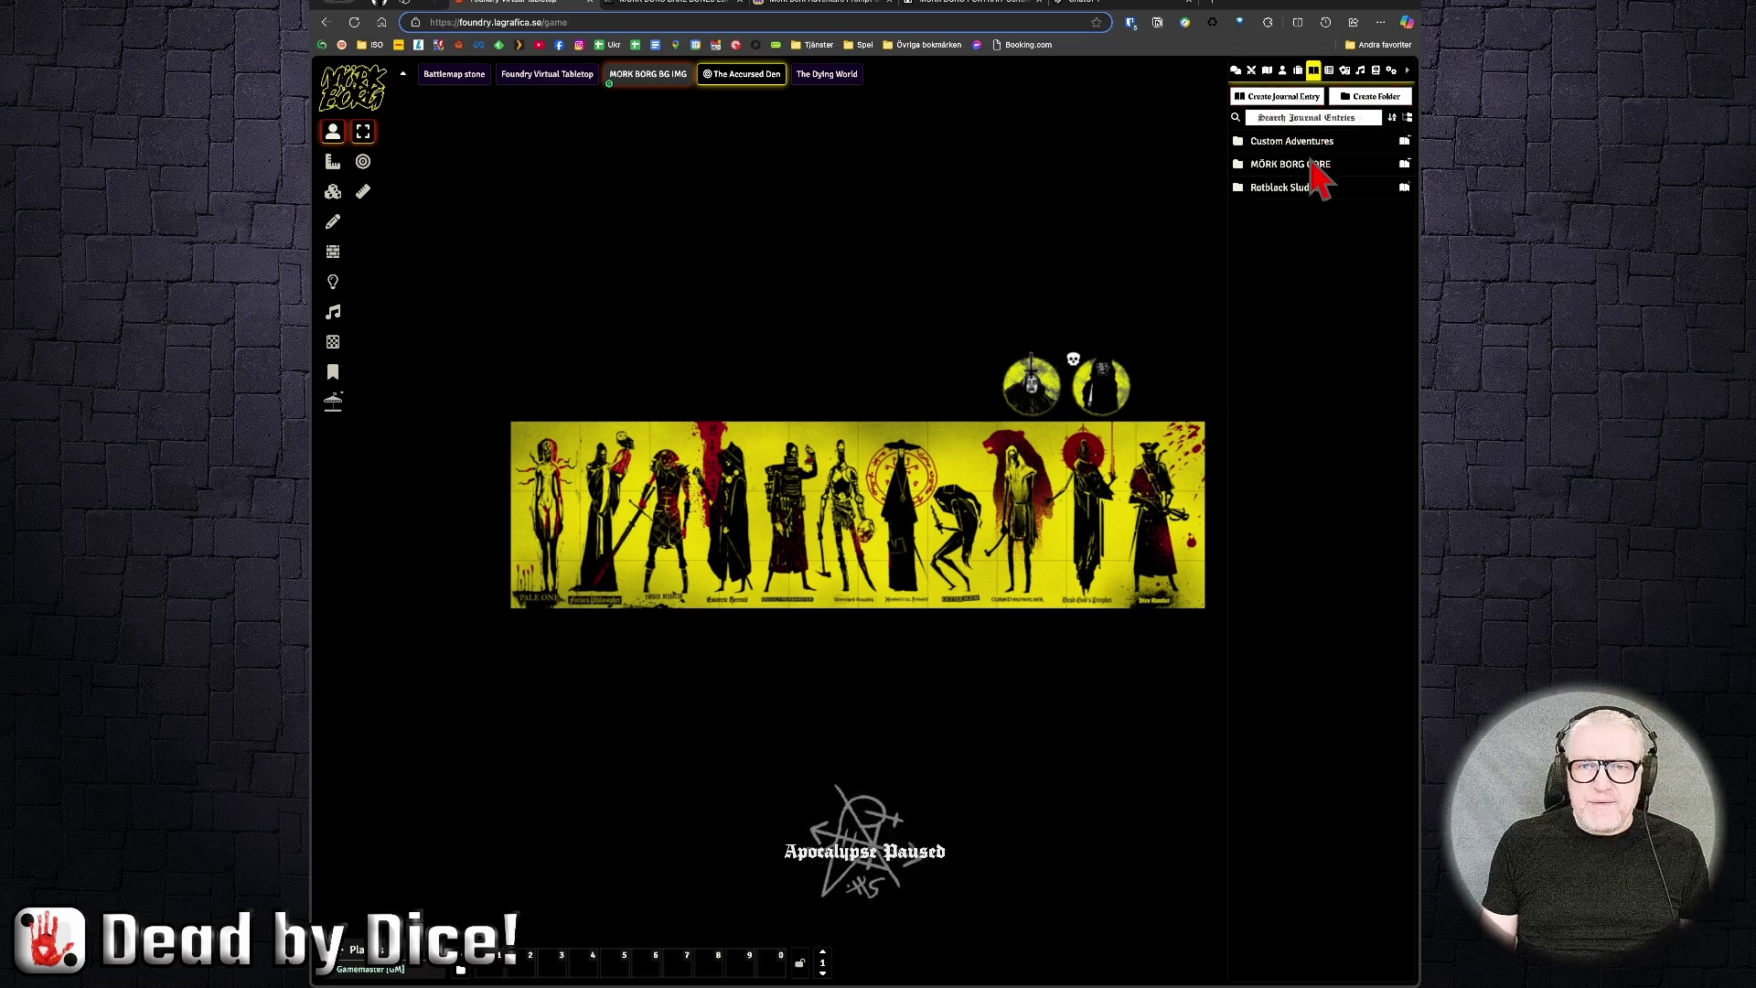
pyautogui.click(1282, 97)
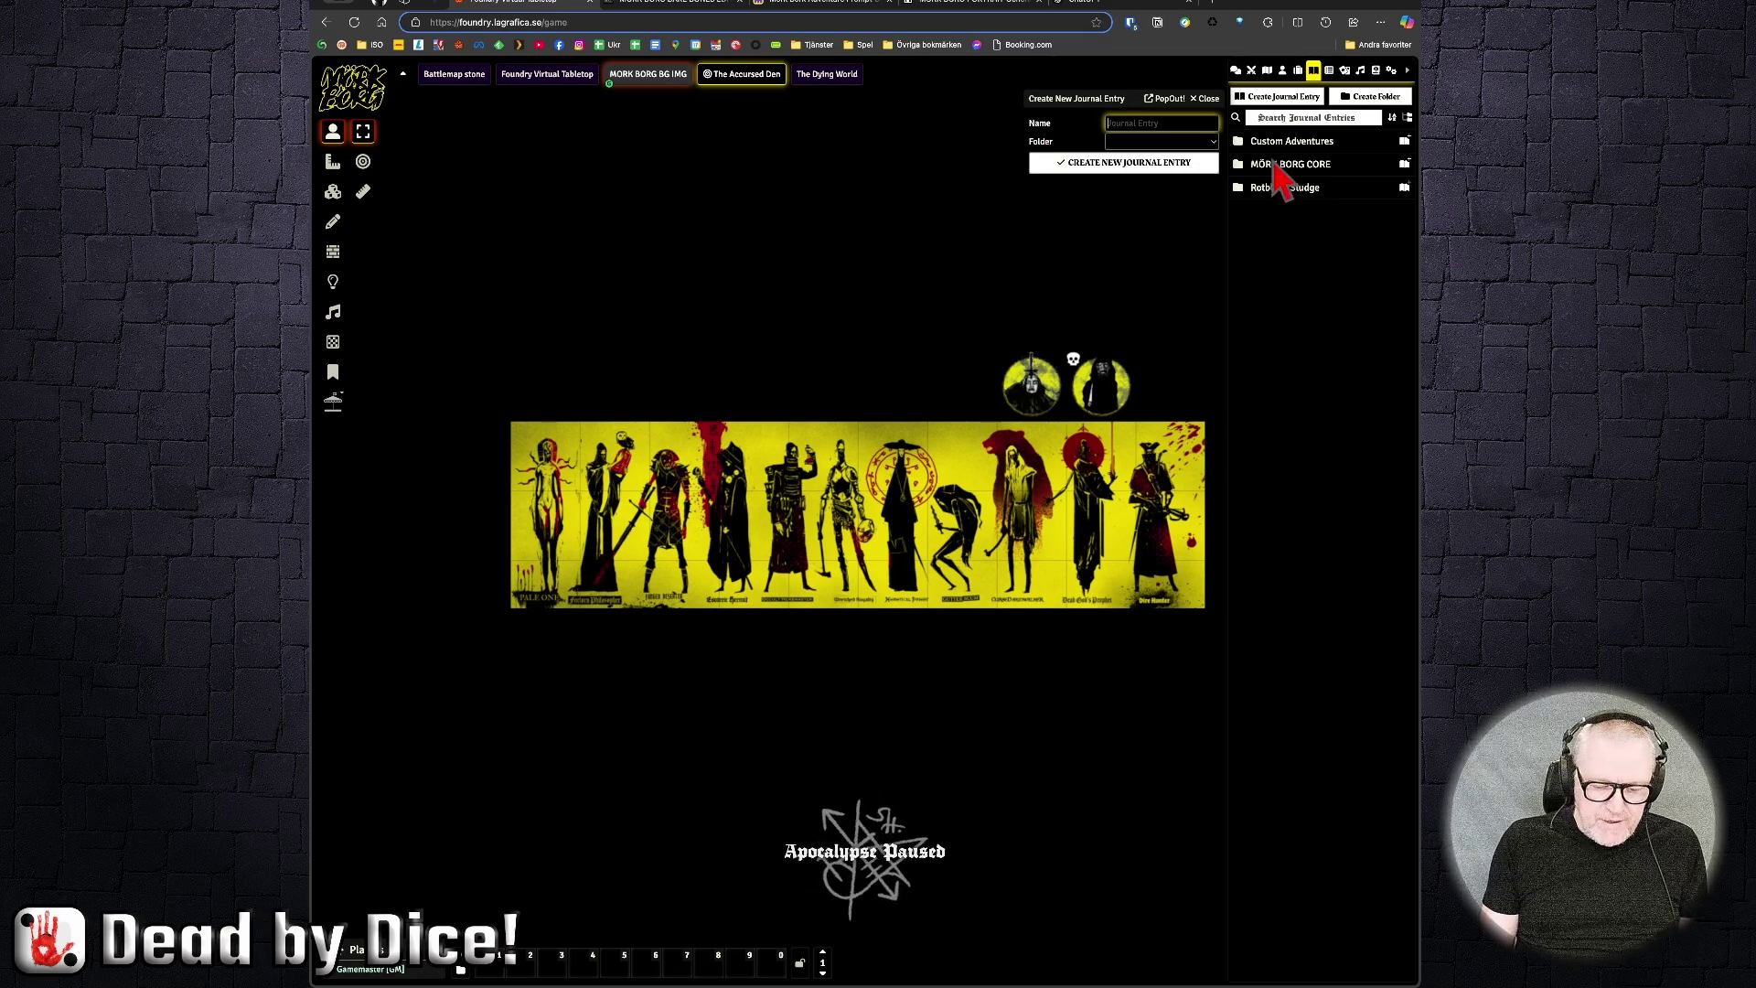
pyautogui.write('Bare Bo')
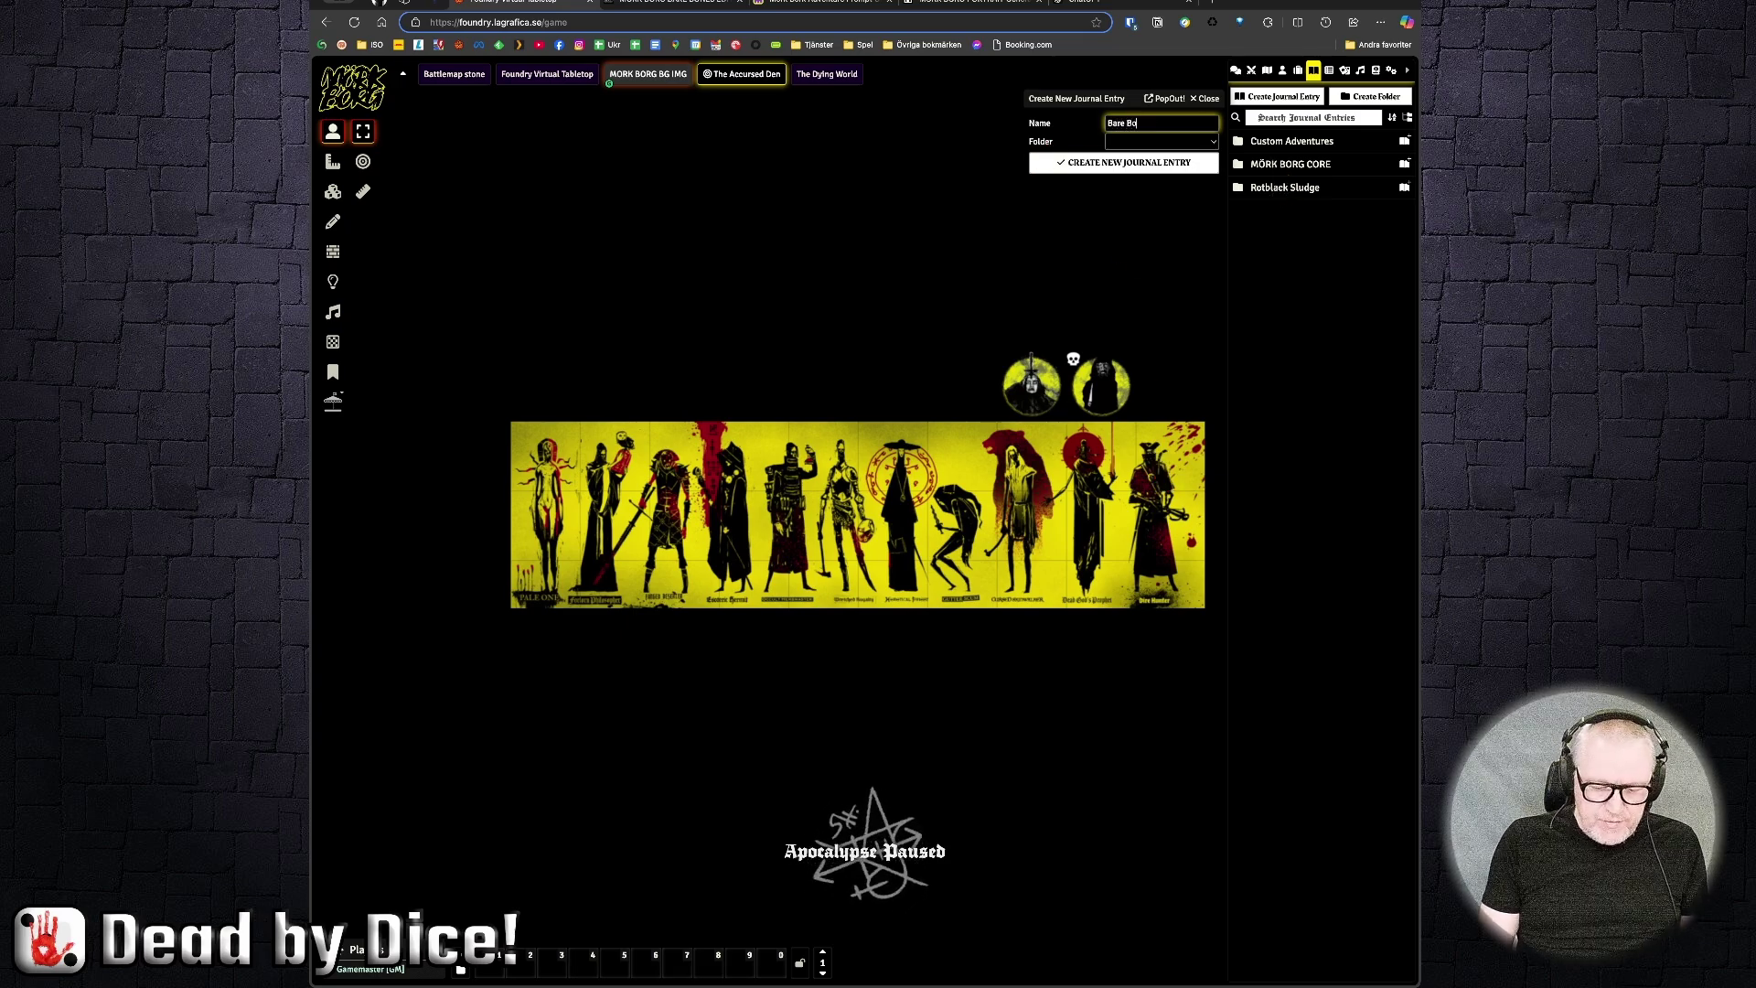
pyautogui.write('nes rules')
pyautogui.click(1123, 163)
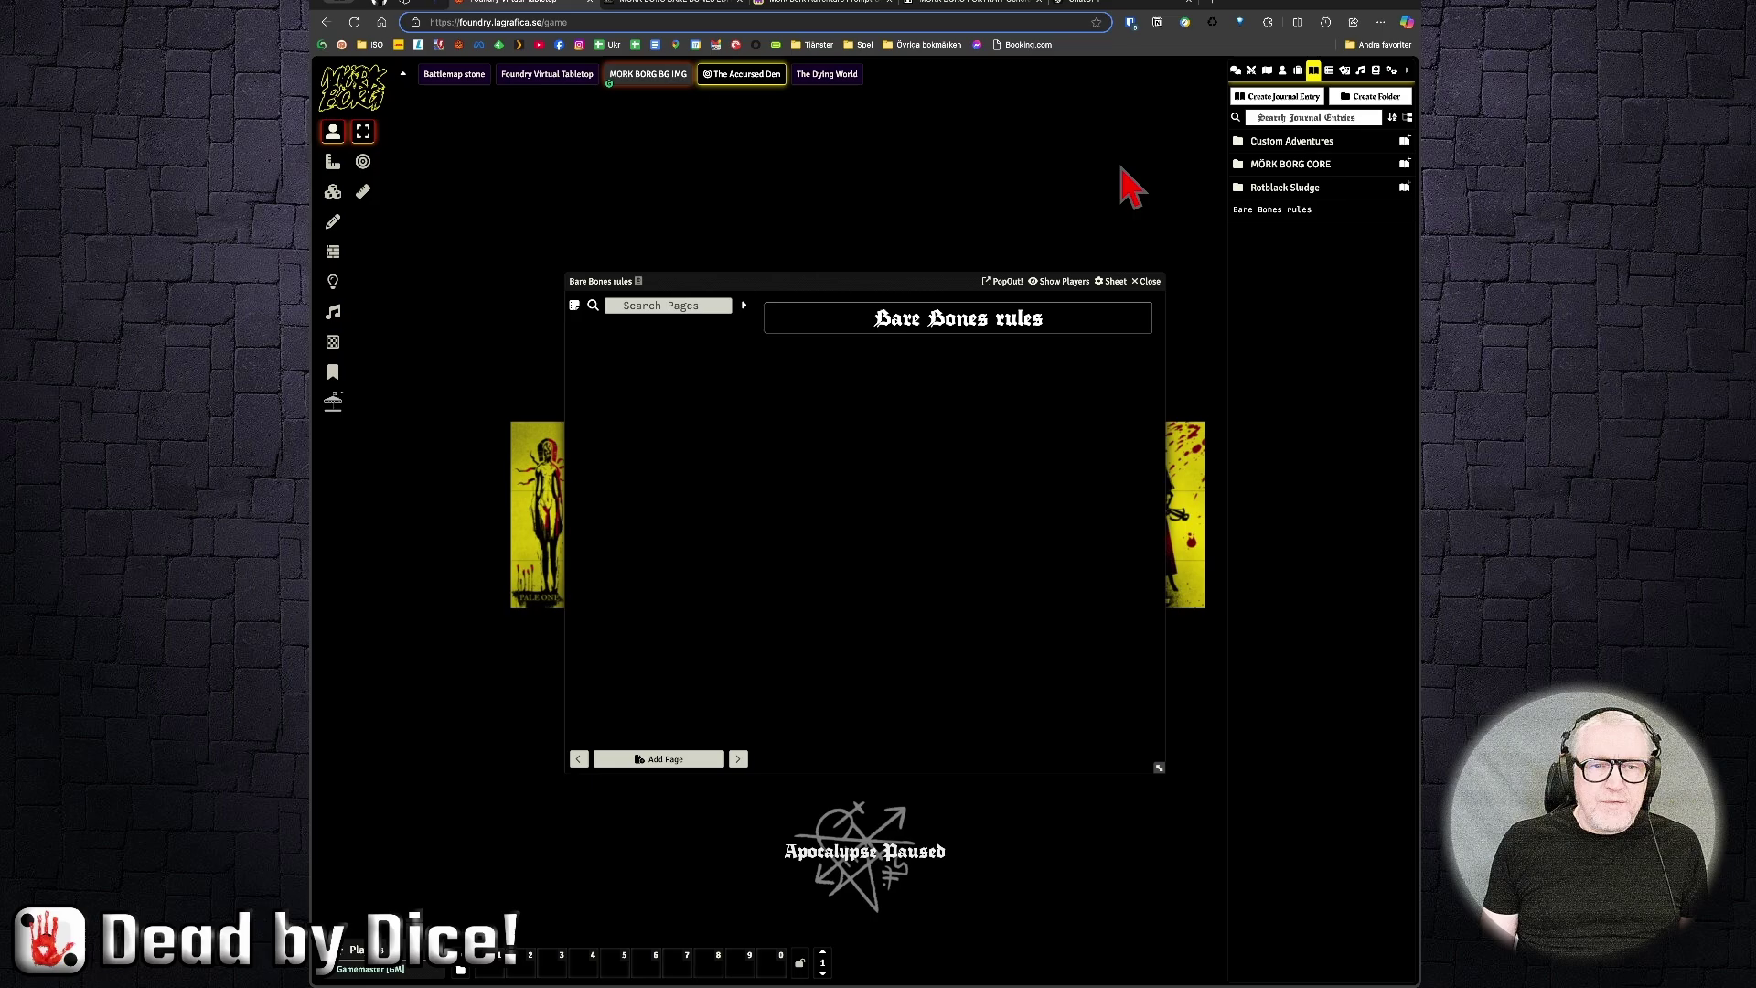
pyautogui.moveTo(883, 278); pyautogui.dragTo(852, 189)
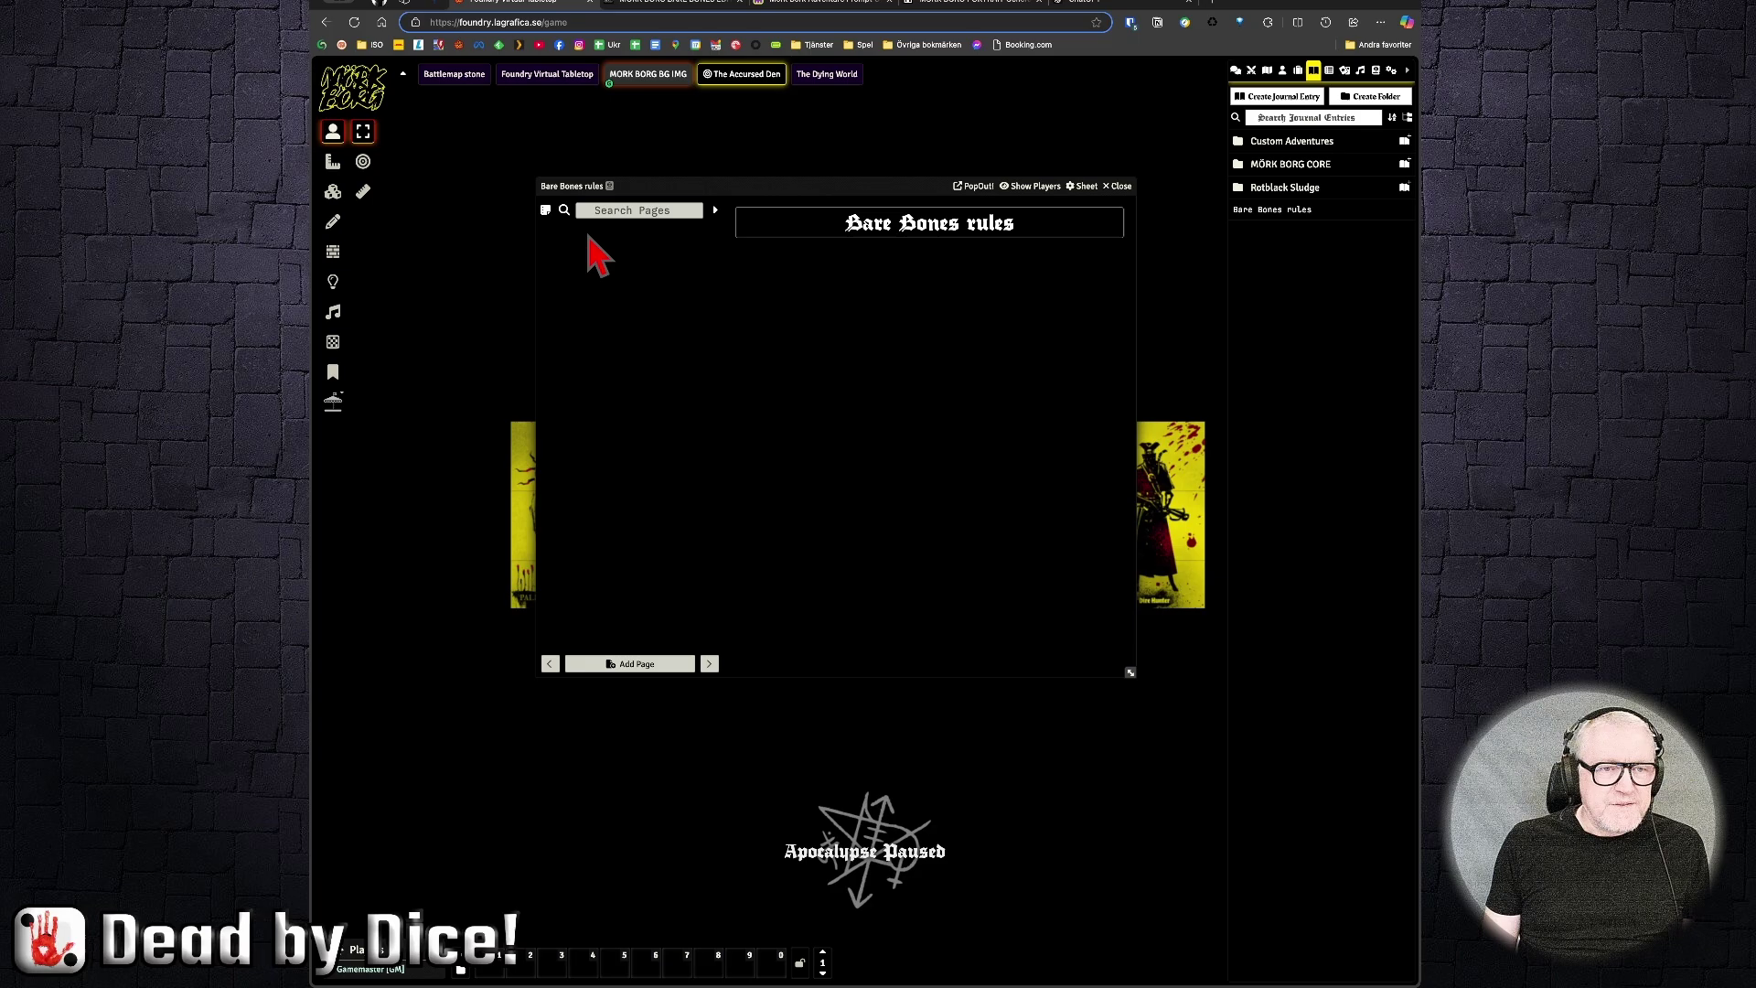
# Step: Add a new page of type PDF to the Bare Bones rules journal
pyautogui.click(652, 665)
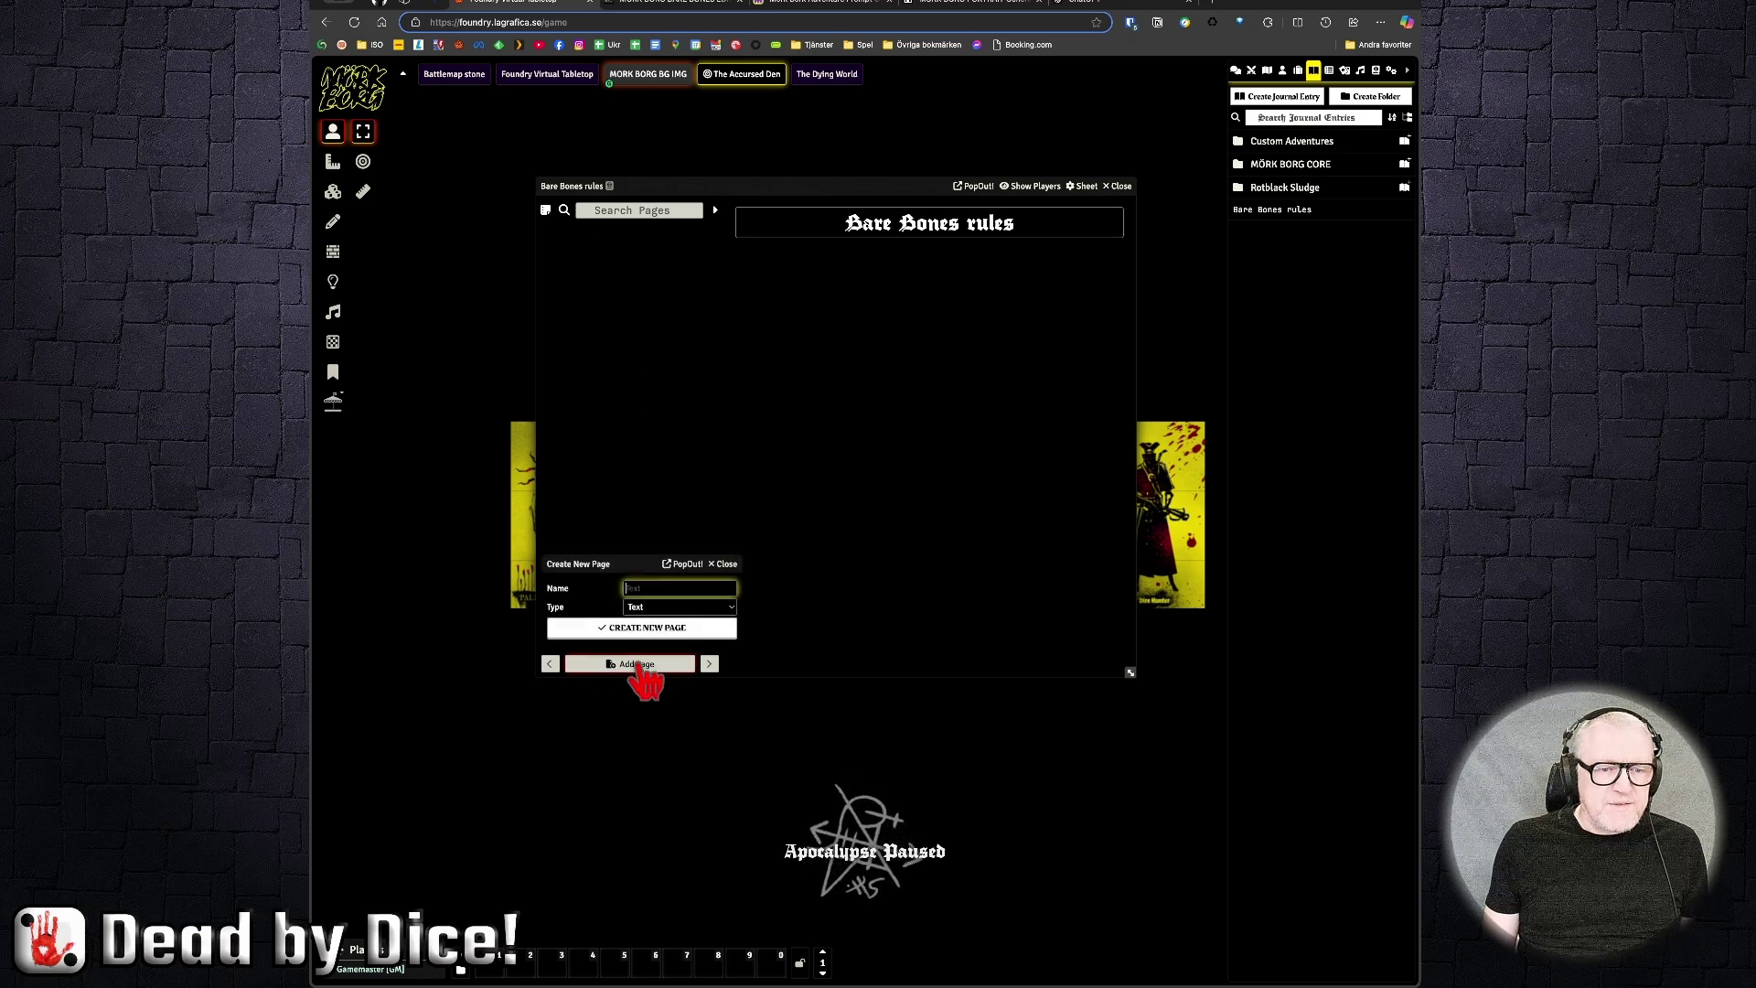
pyautogui.click(654, 608)
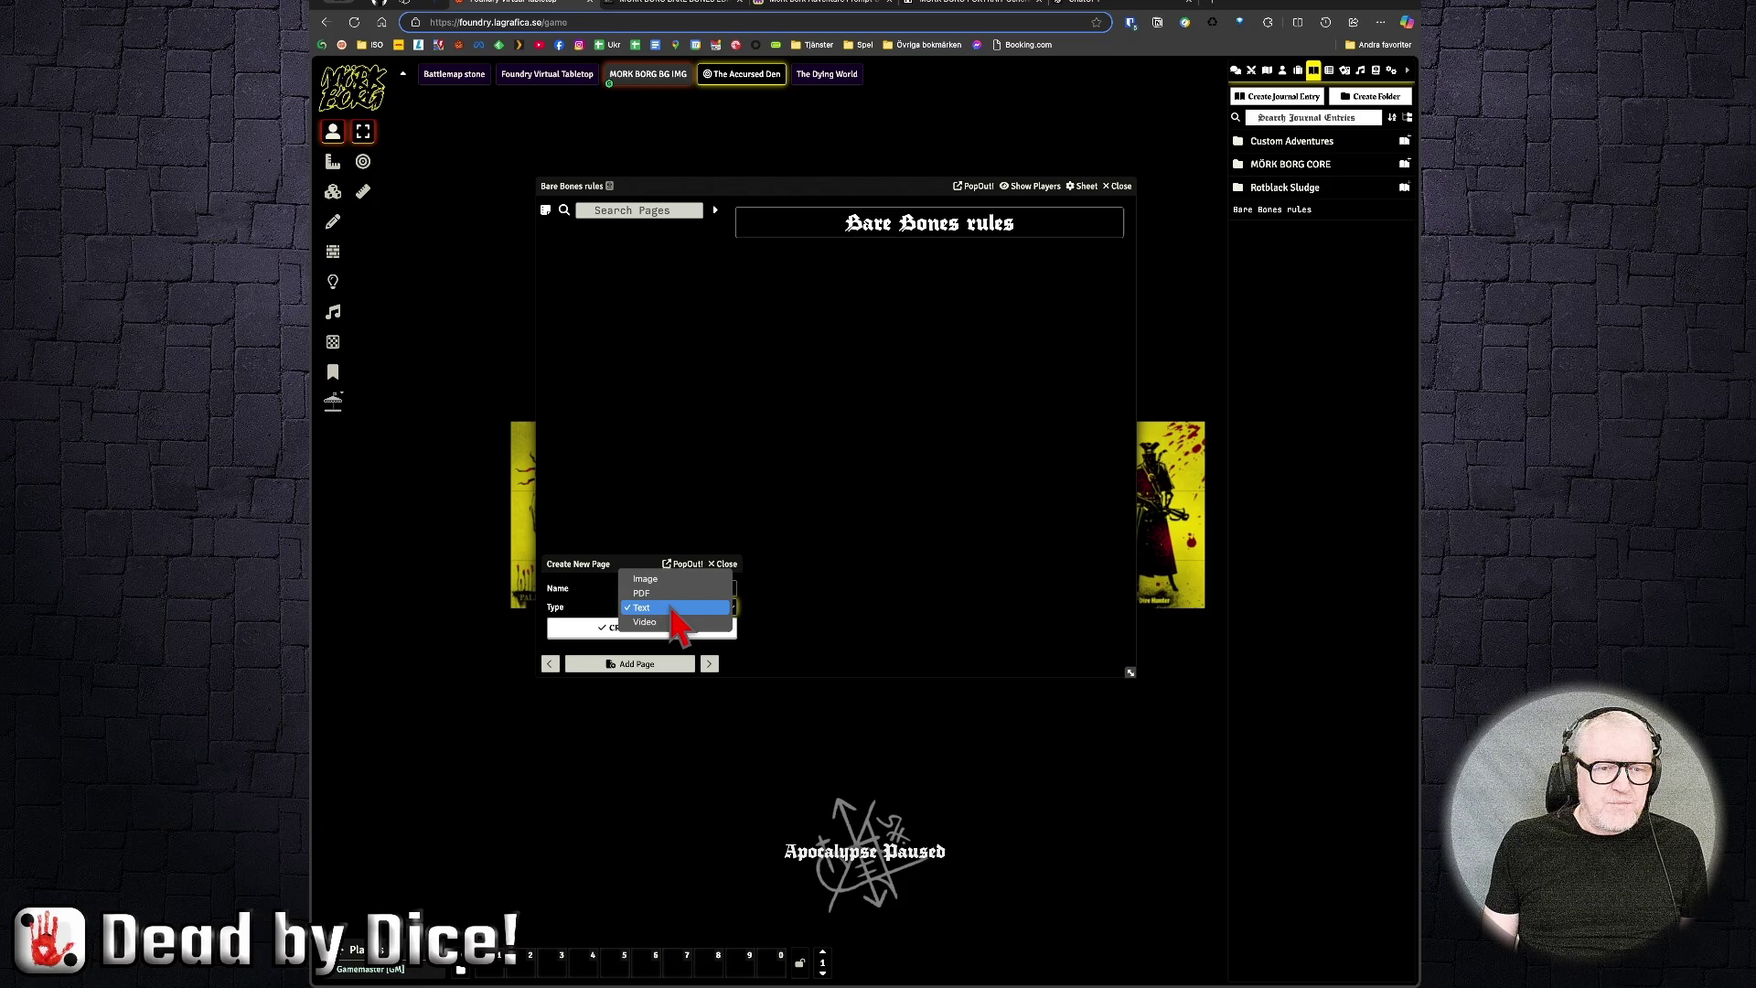
pyautogui.click(672, 593)
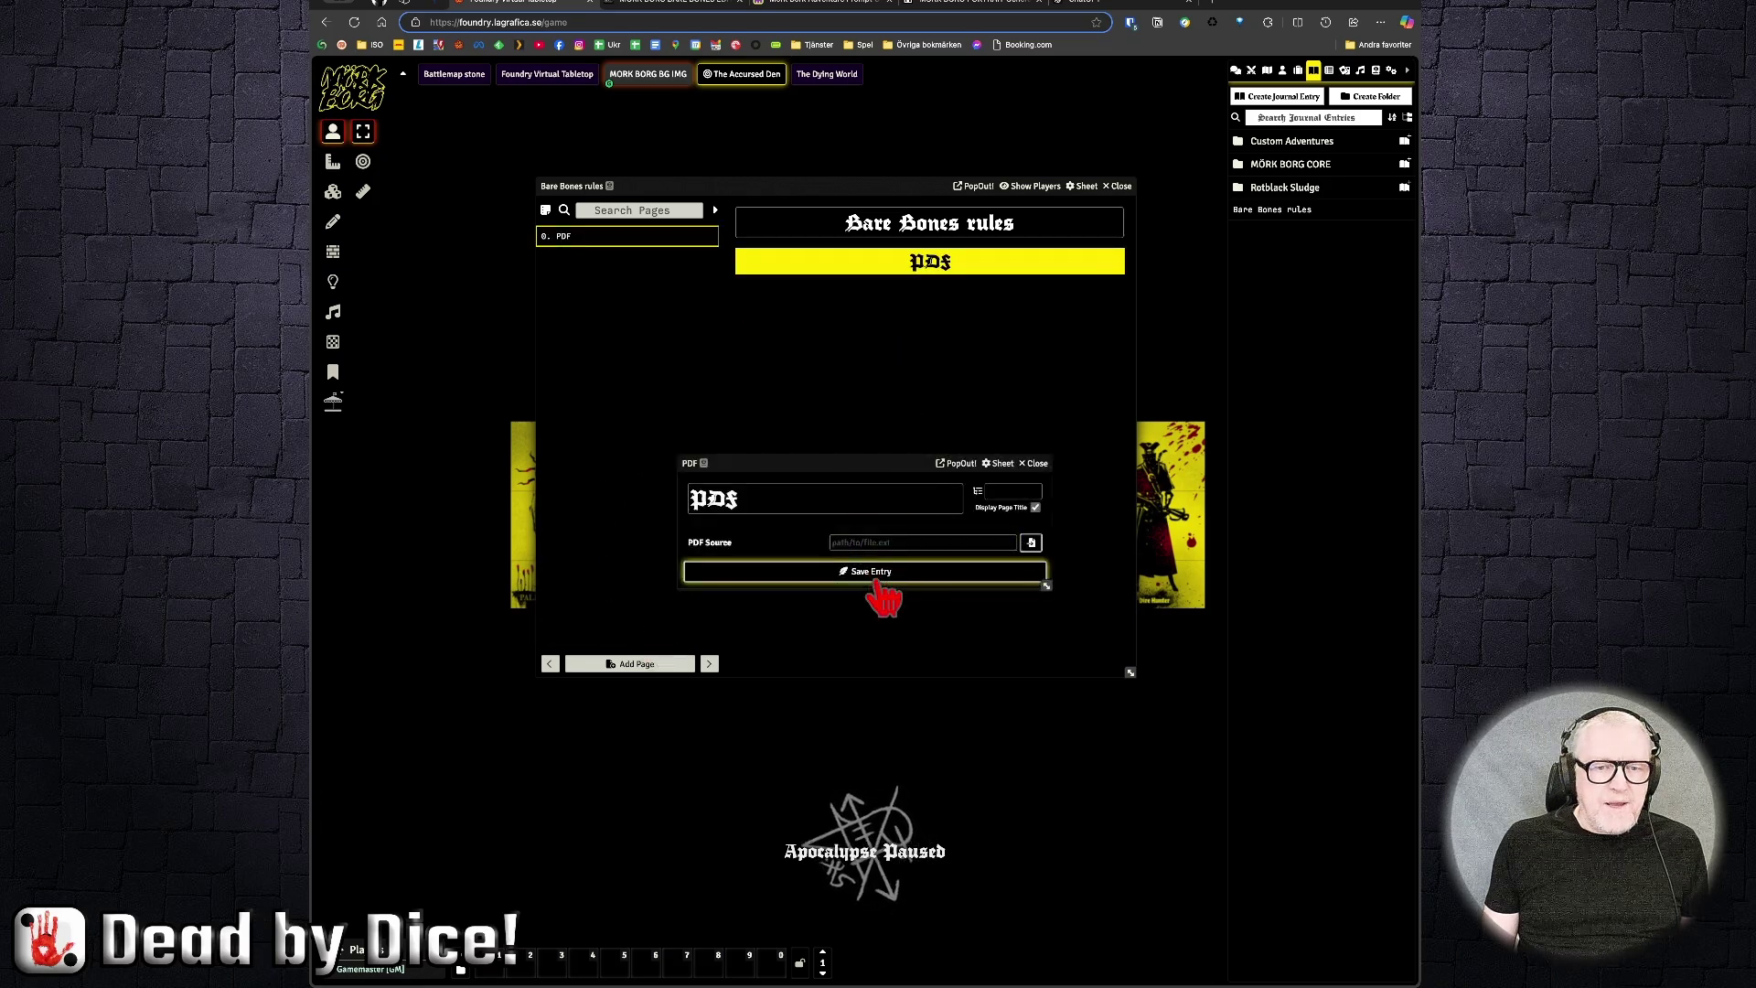
# Step: Set the page's PDF source to MÖRK BORG BARE BONES EDITION.pdf from the user data and save the entry
pyautogui.click(1031, 543)
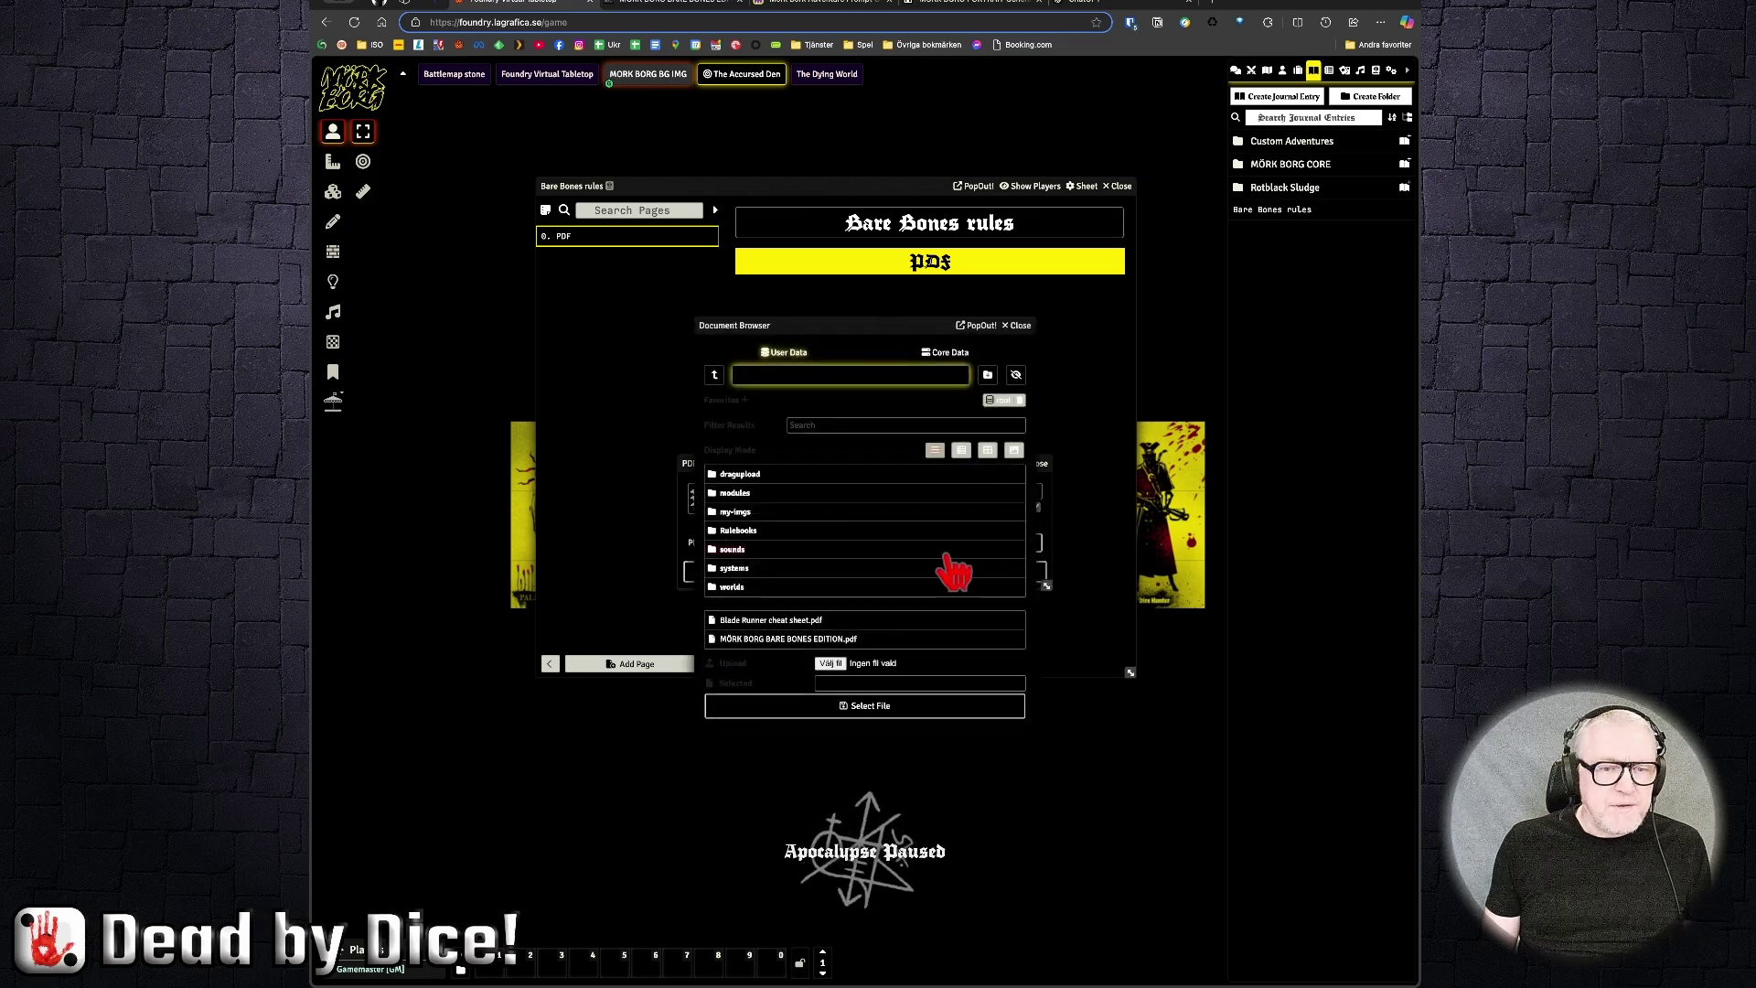
pyautogui.click(748, 639)
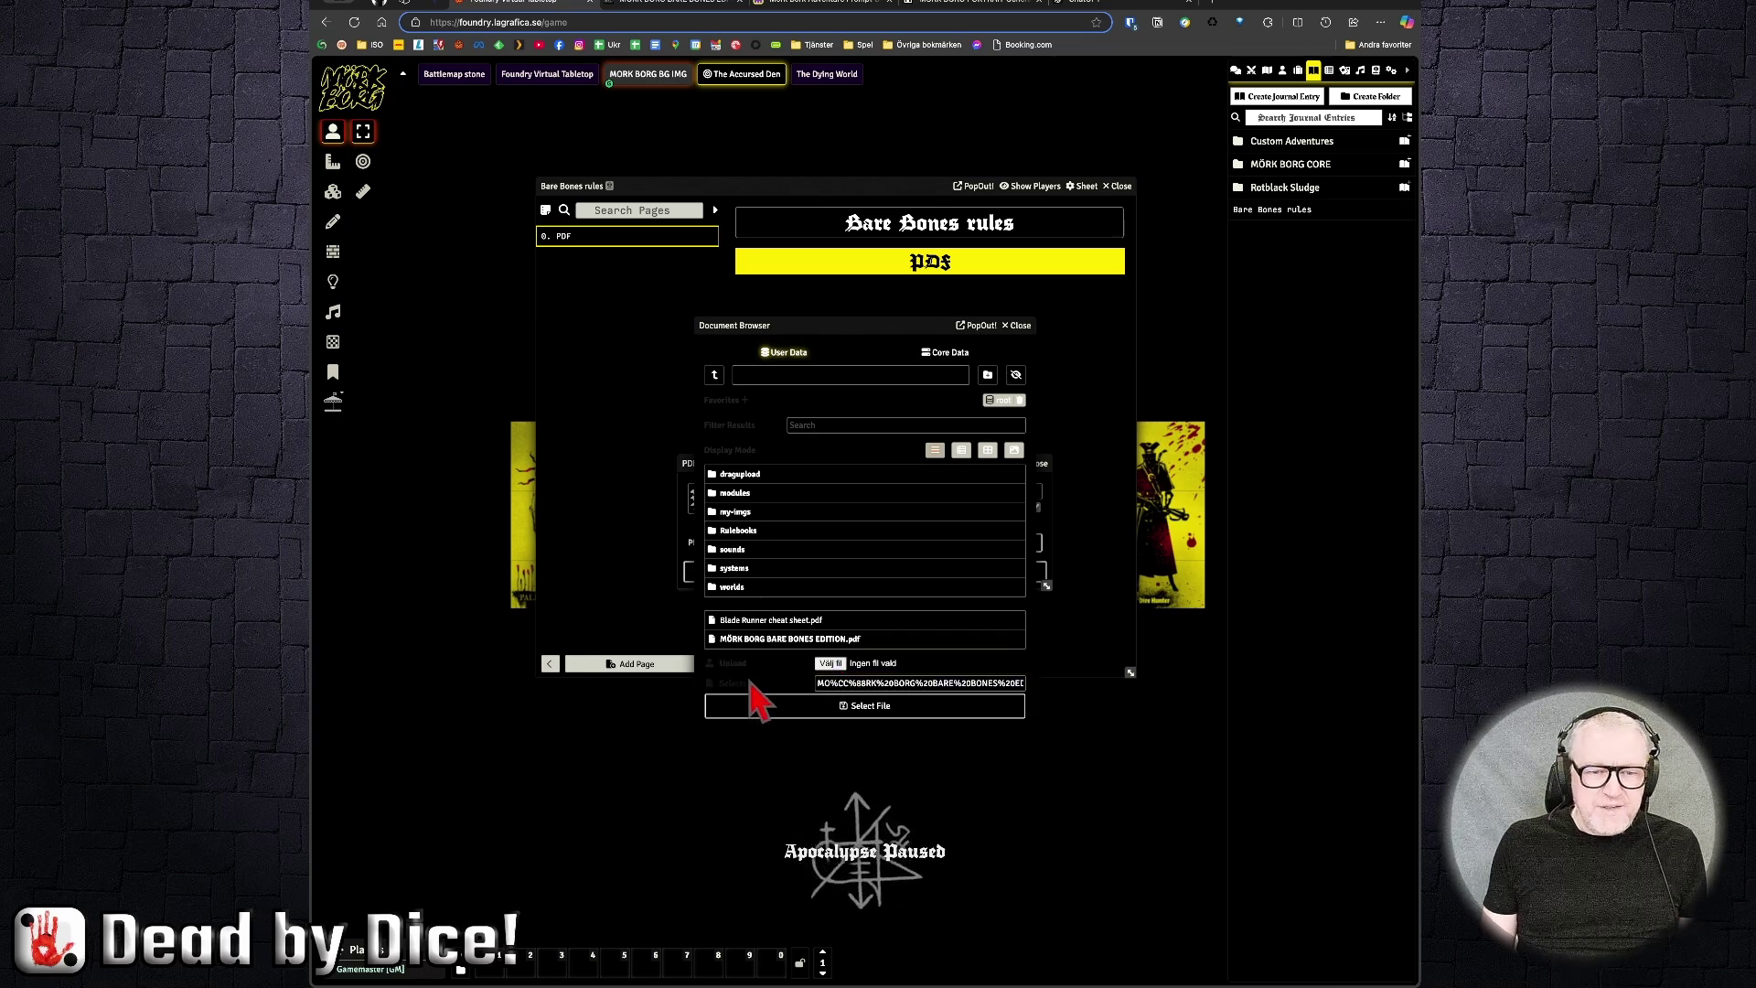
pyautogui.click(852, 713)
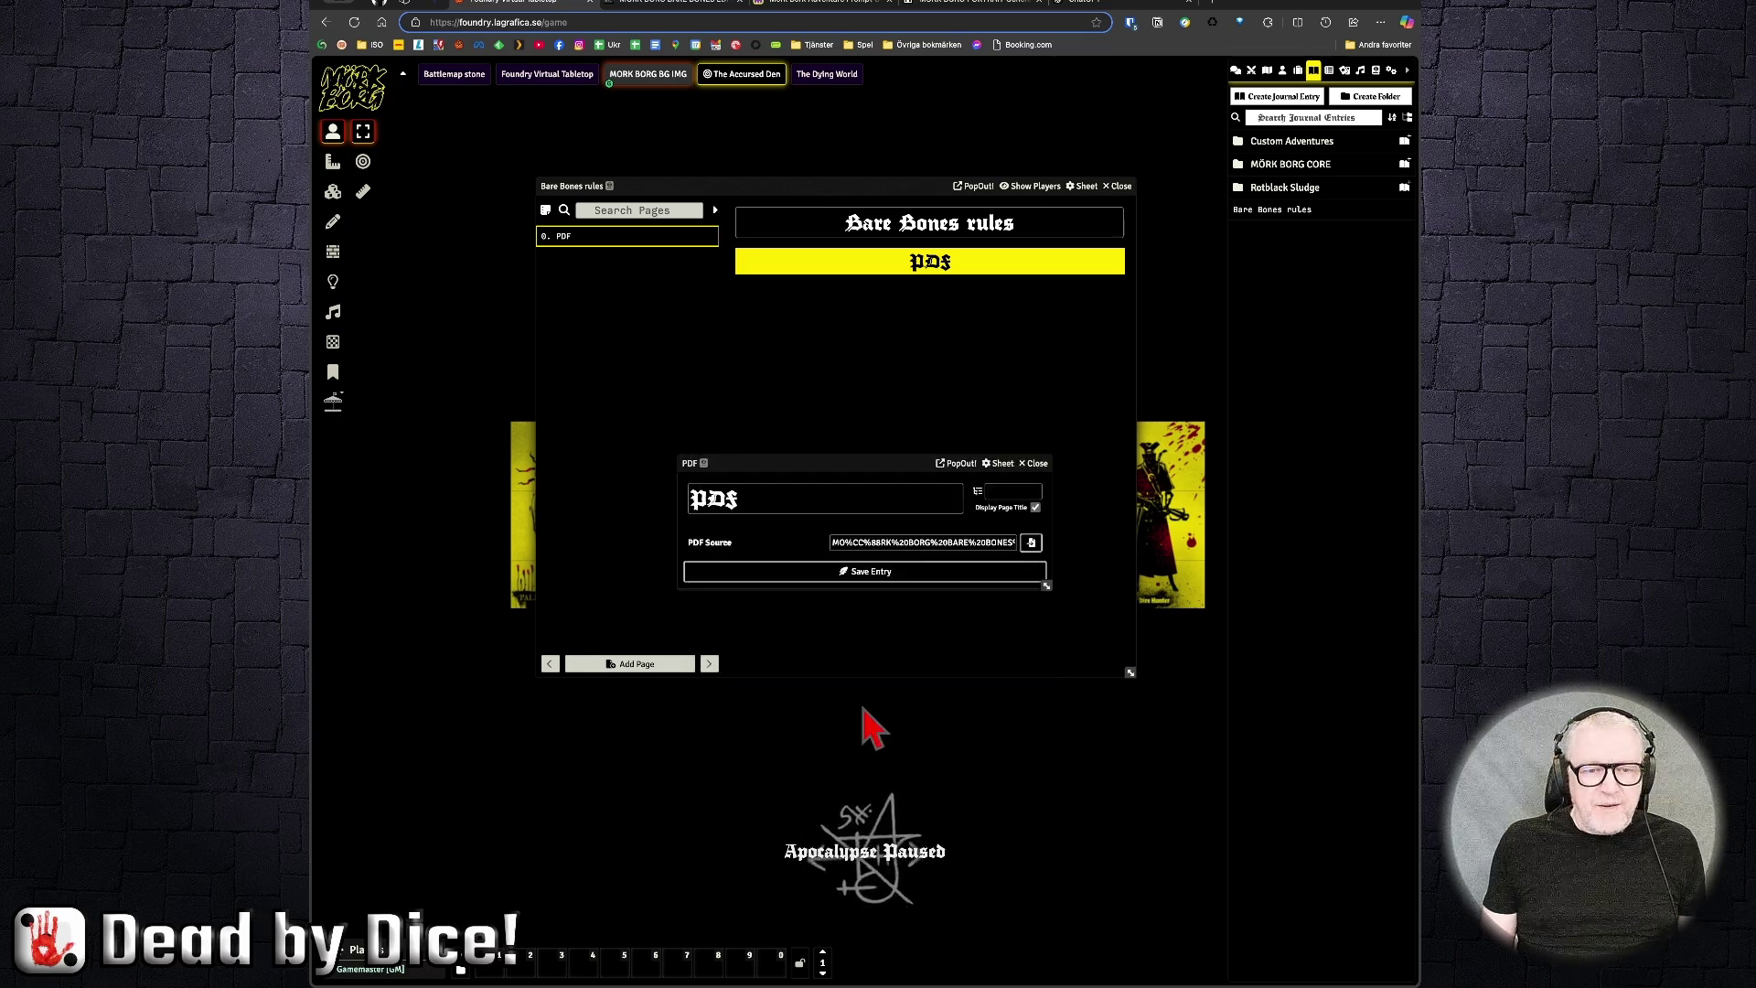
pyautogui.click(875, 572)
# Step: Look through the loaded PDF as far as the Grift page, and title the journal page "Bare Bones rules"
pyautogui.scroll(-10, 854, 588)
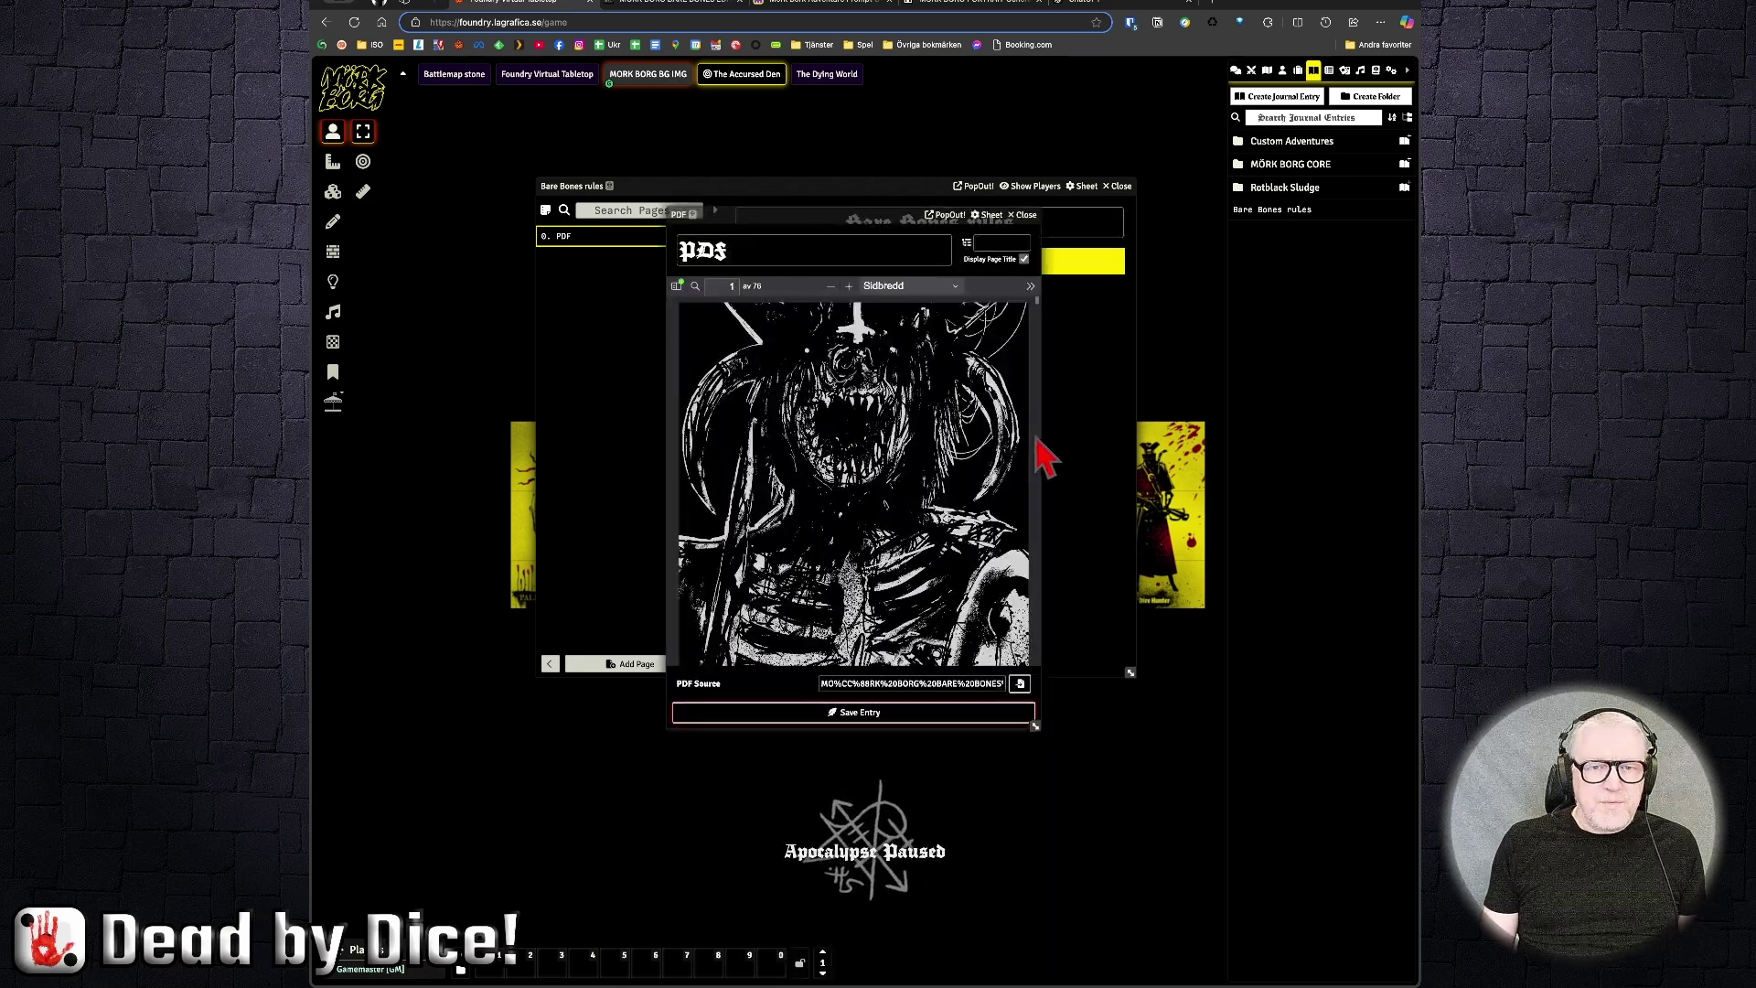
pyautogui.scroll(-12, 805, 458)
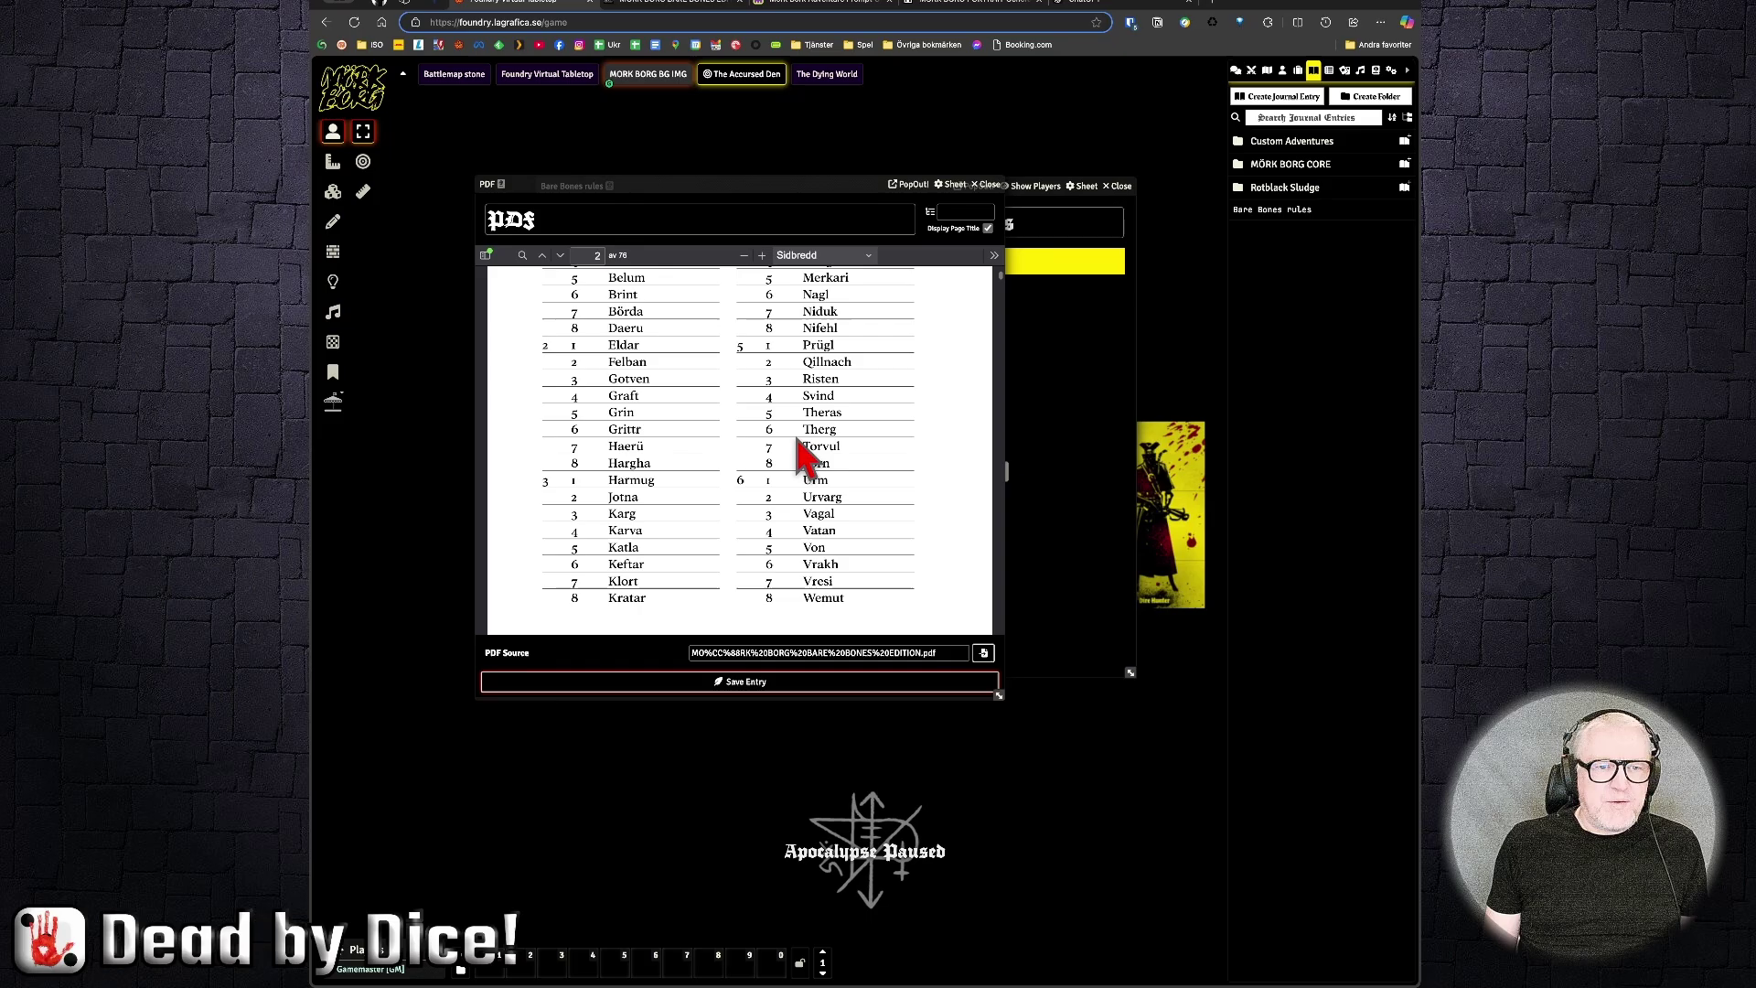
pyautogui.scroll(-12, 796, 435)
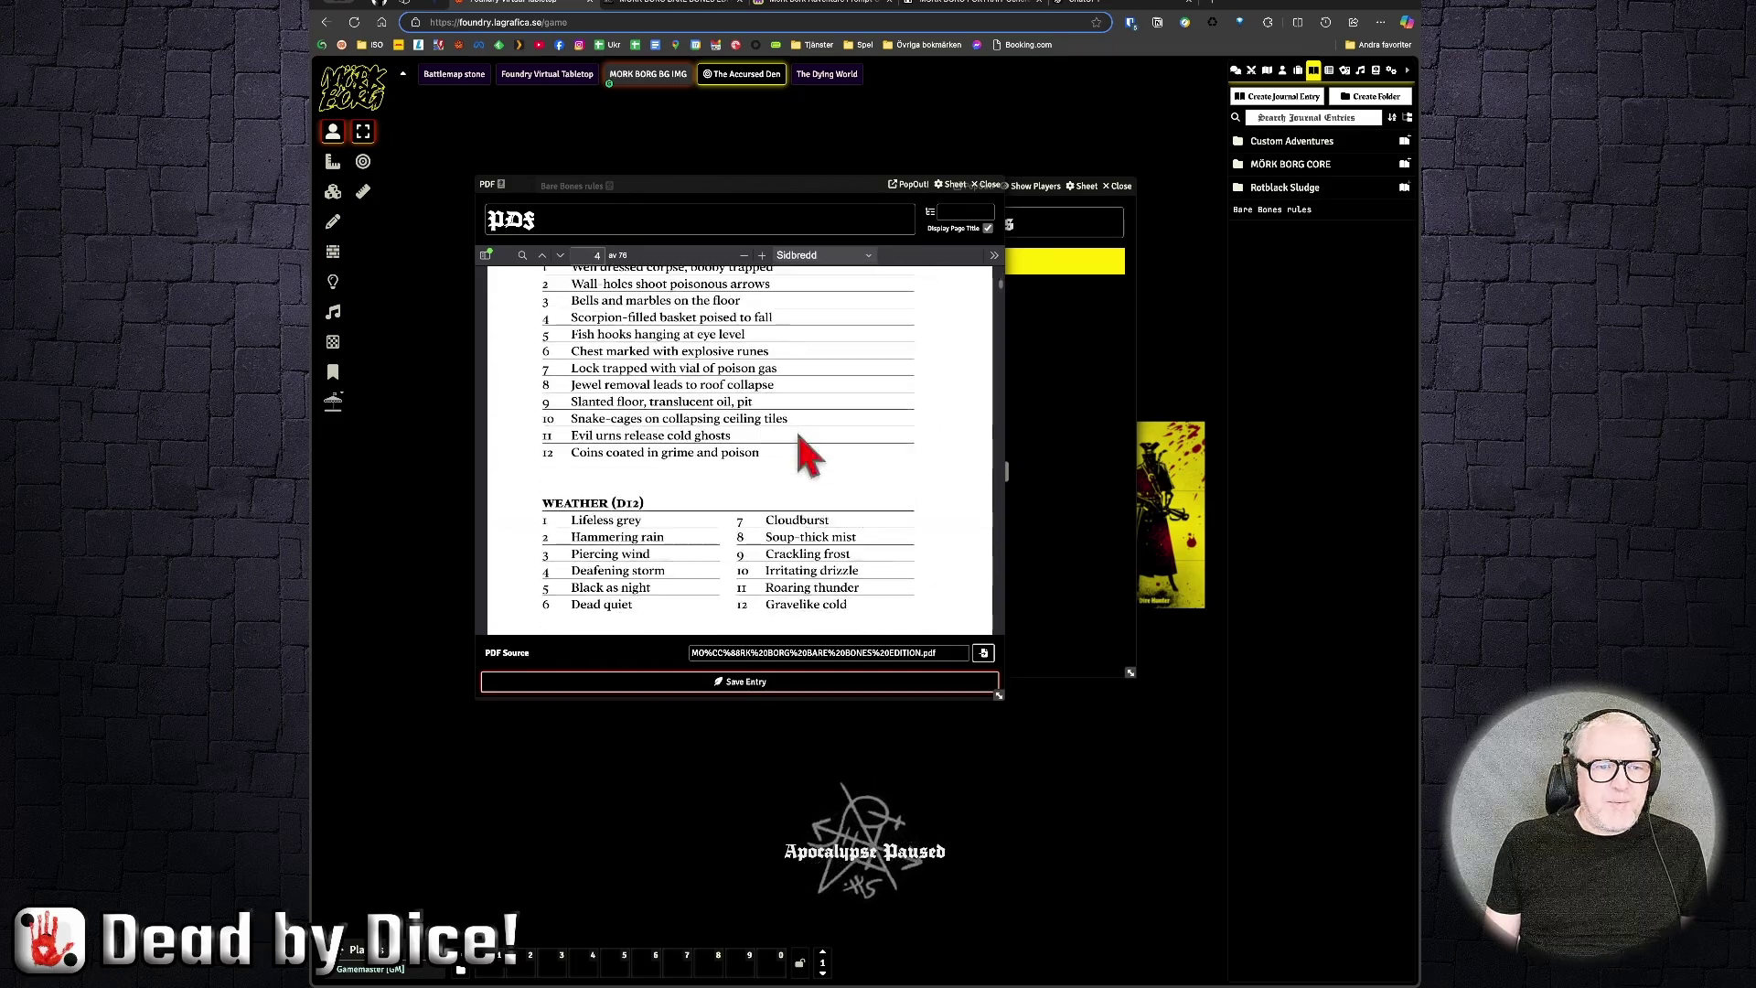
pyautogui.scroll(-15, 798, 430)
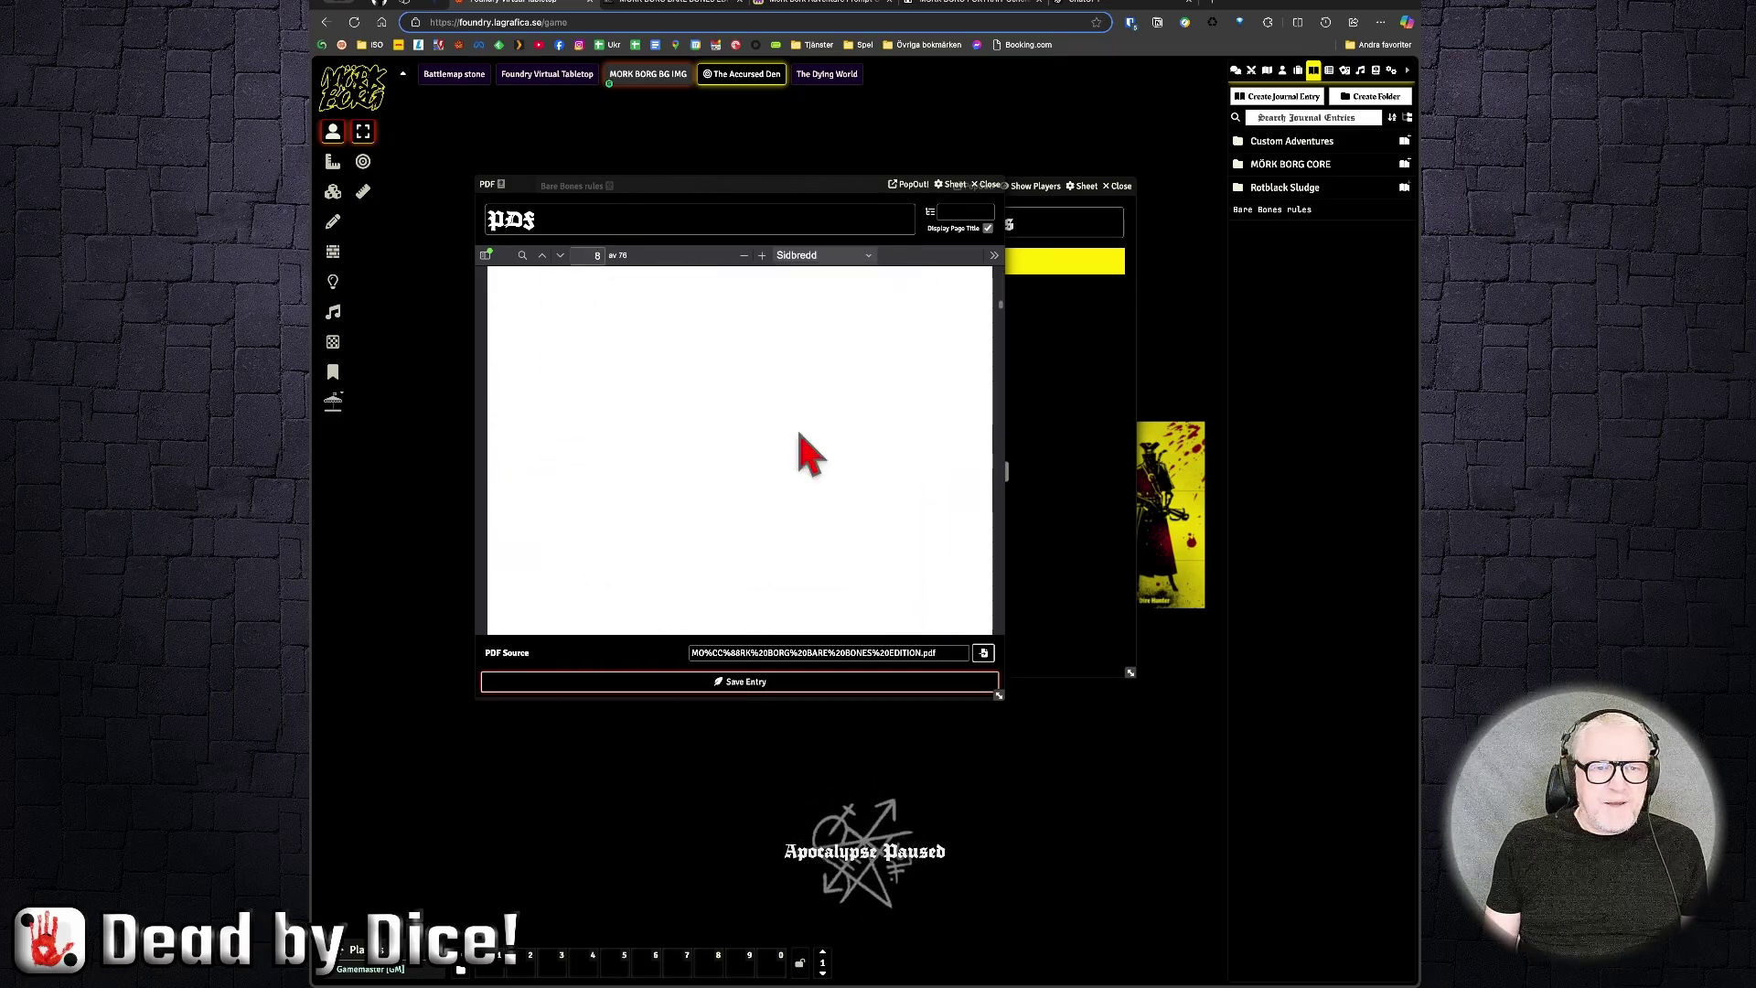
pyautogui.scroll(-12, 799, 430)
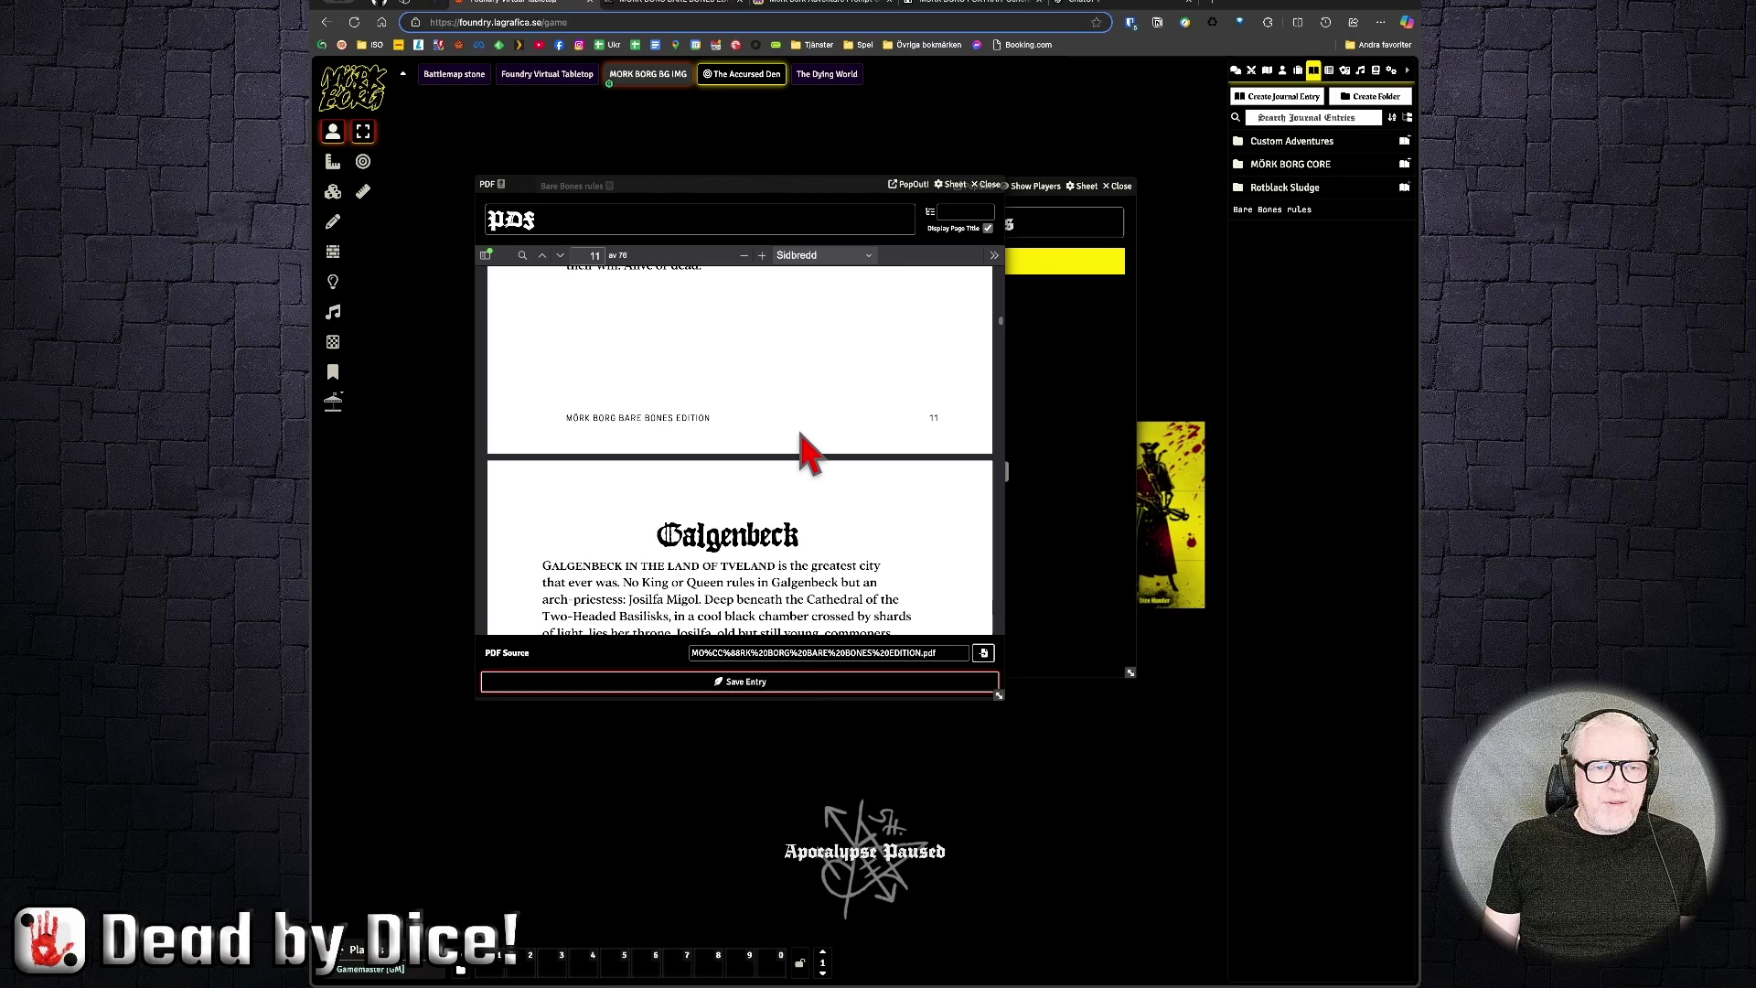
pyautogui.scroll(-5, 800, 430)
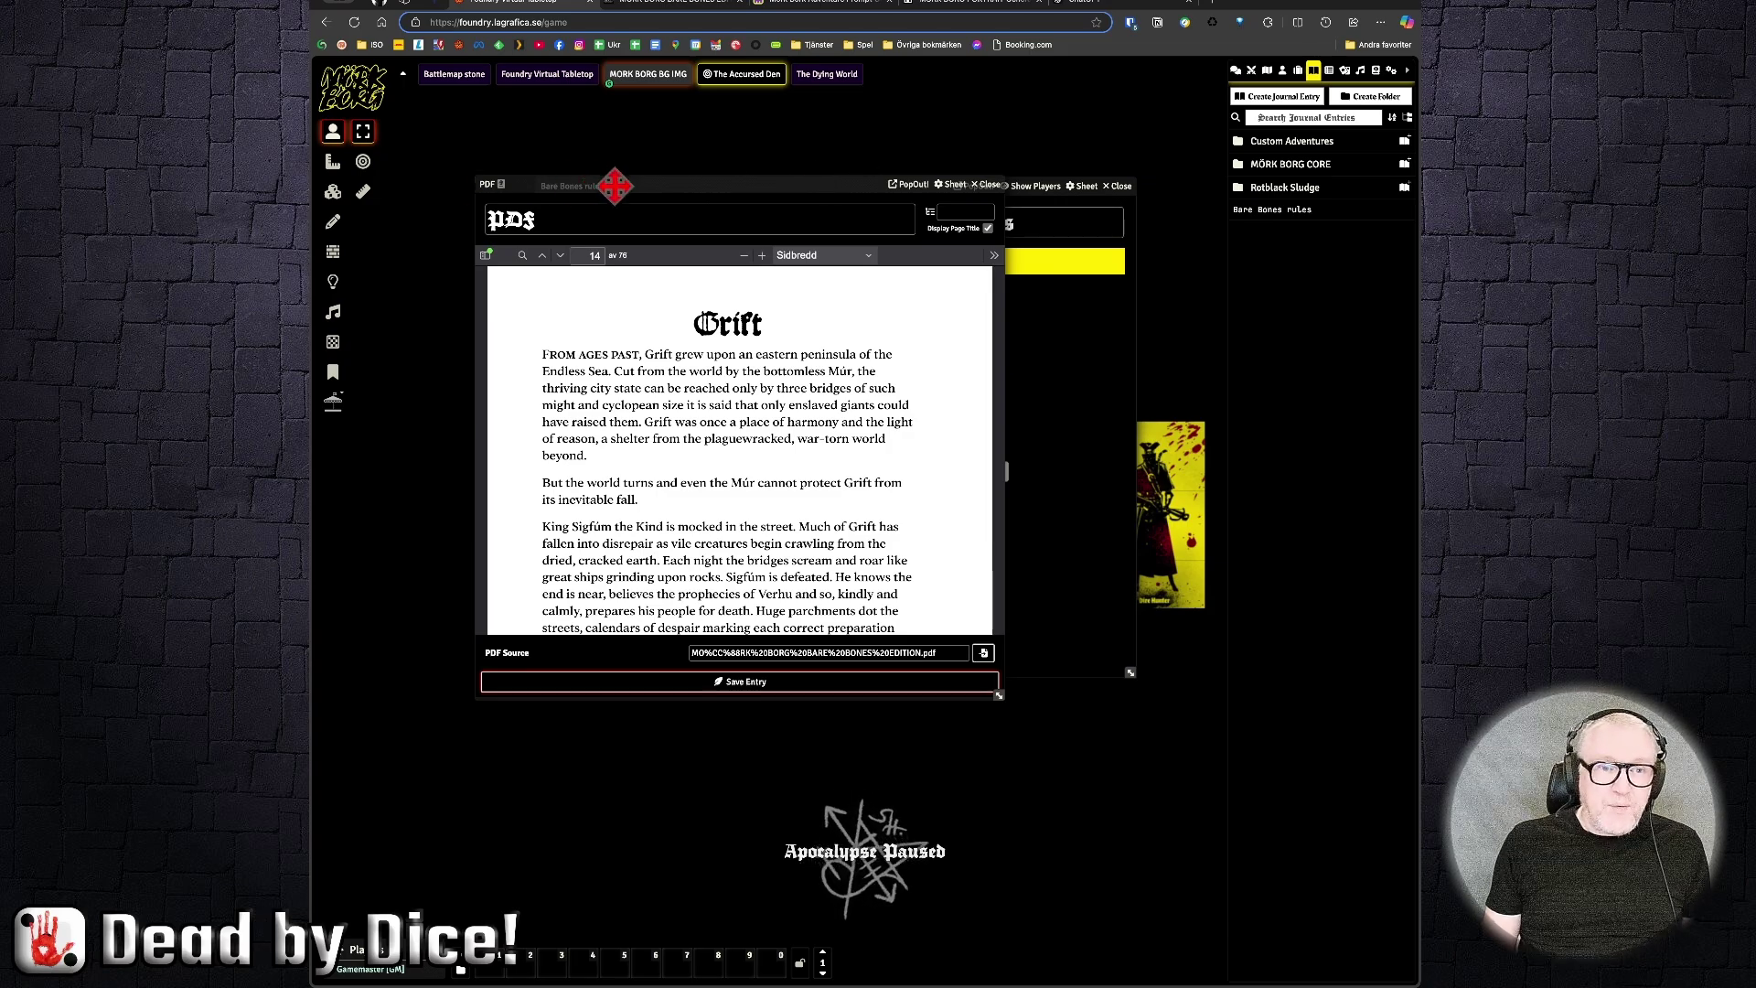
pyautogui.press('Escape')
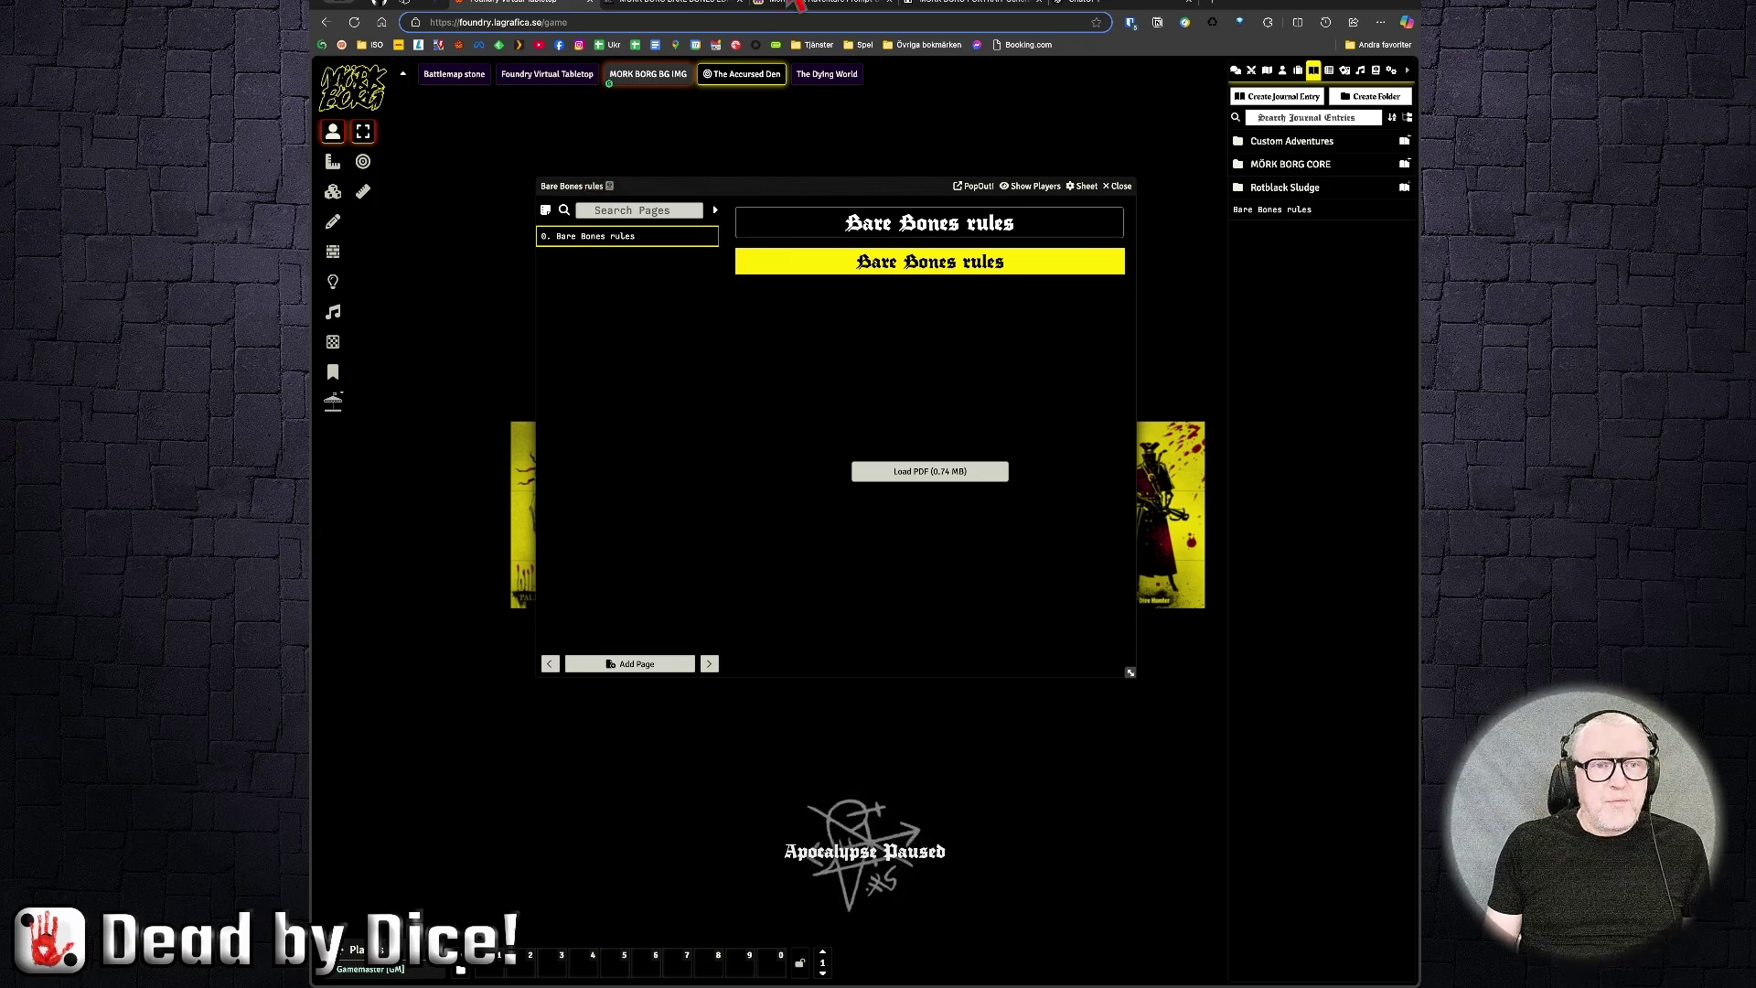
# Step: Switch to the MÖRK BORG prompt generator, generate a new adventure prompt and select its full text for copying
pyautogui.click(695, 5)
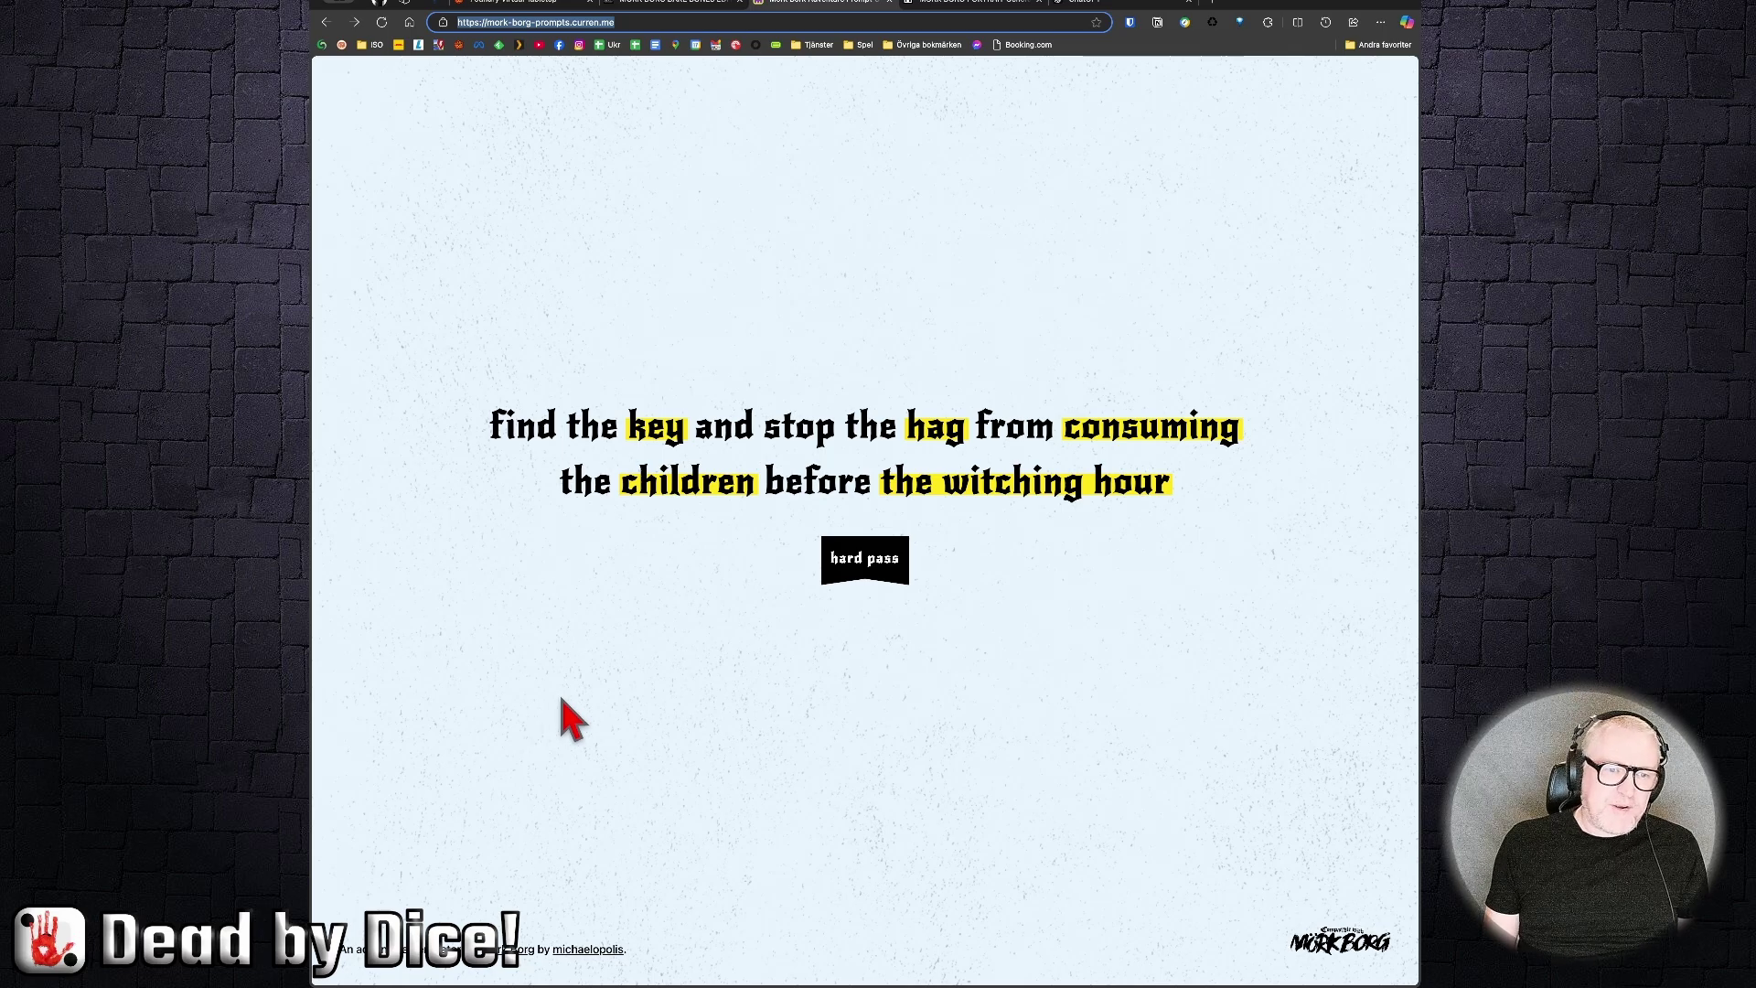
pyautogui.click(502, 437)
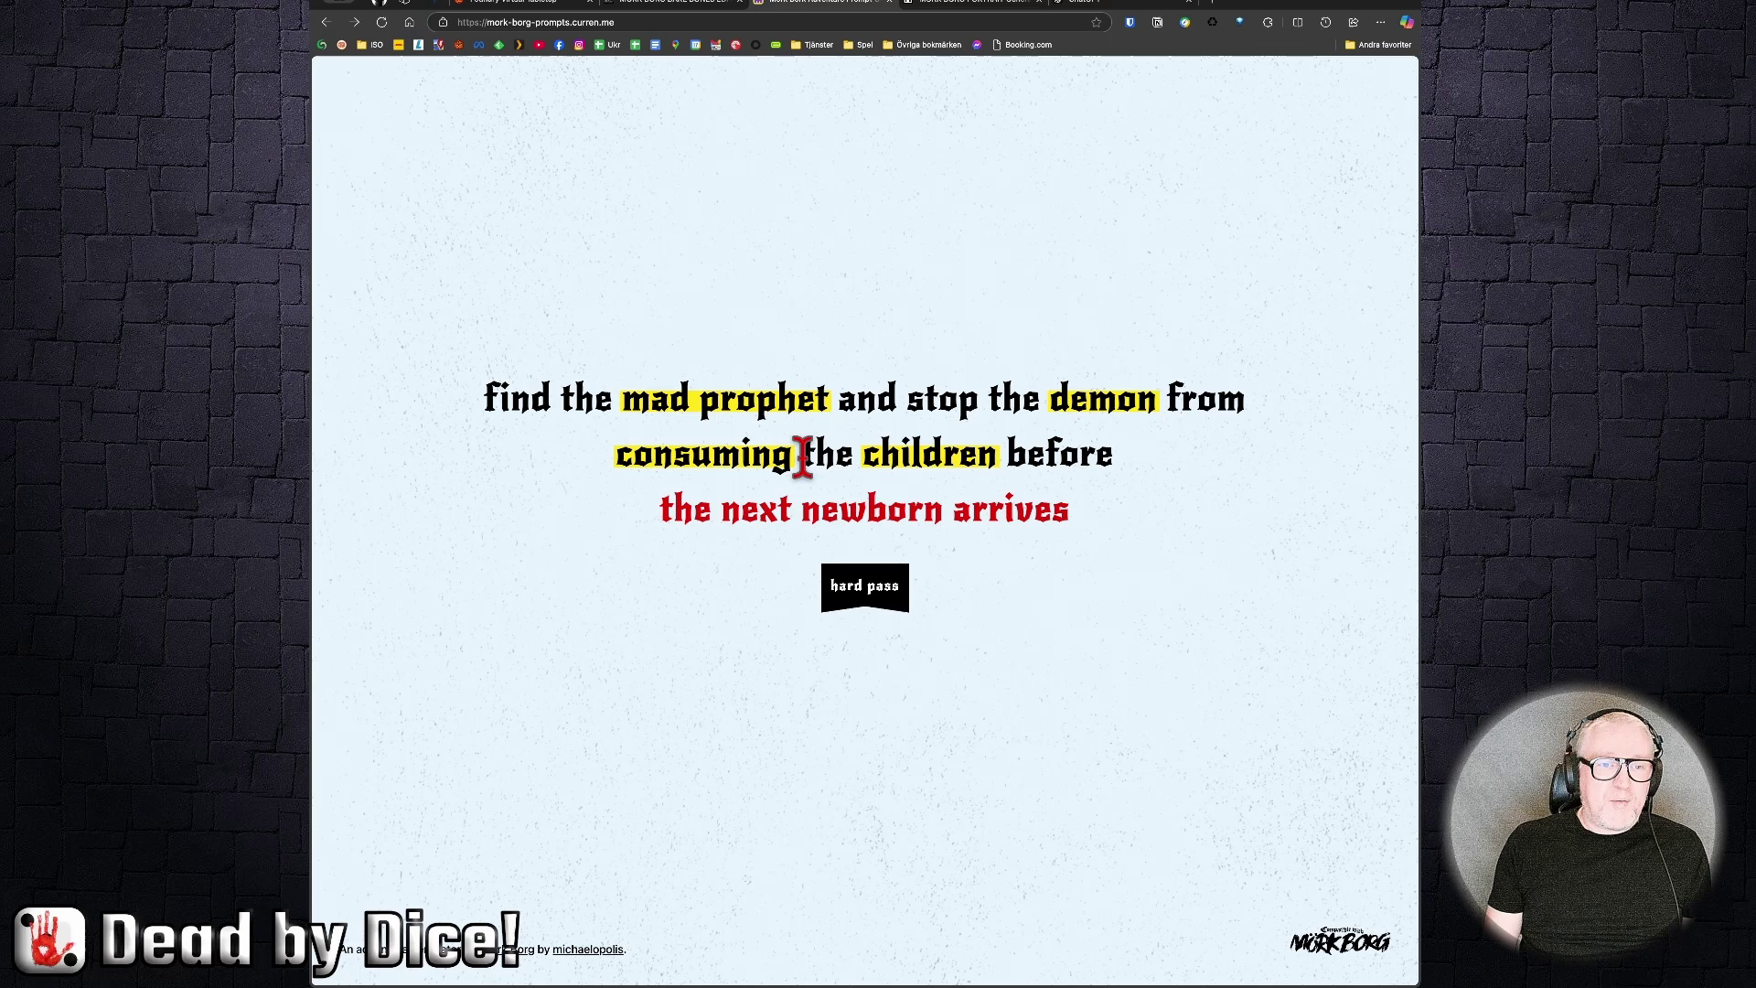
pyautogui.moveTo(463, 400); pyautogui.dragTo(1097, 537)
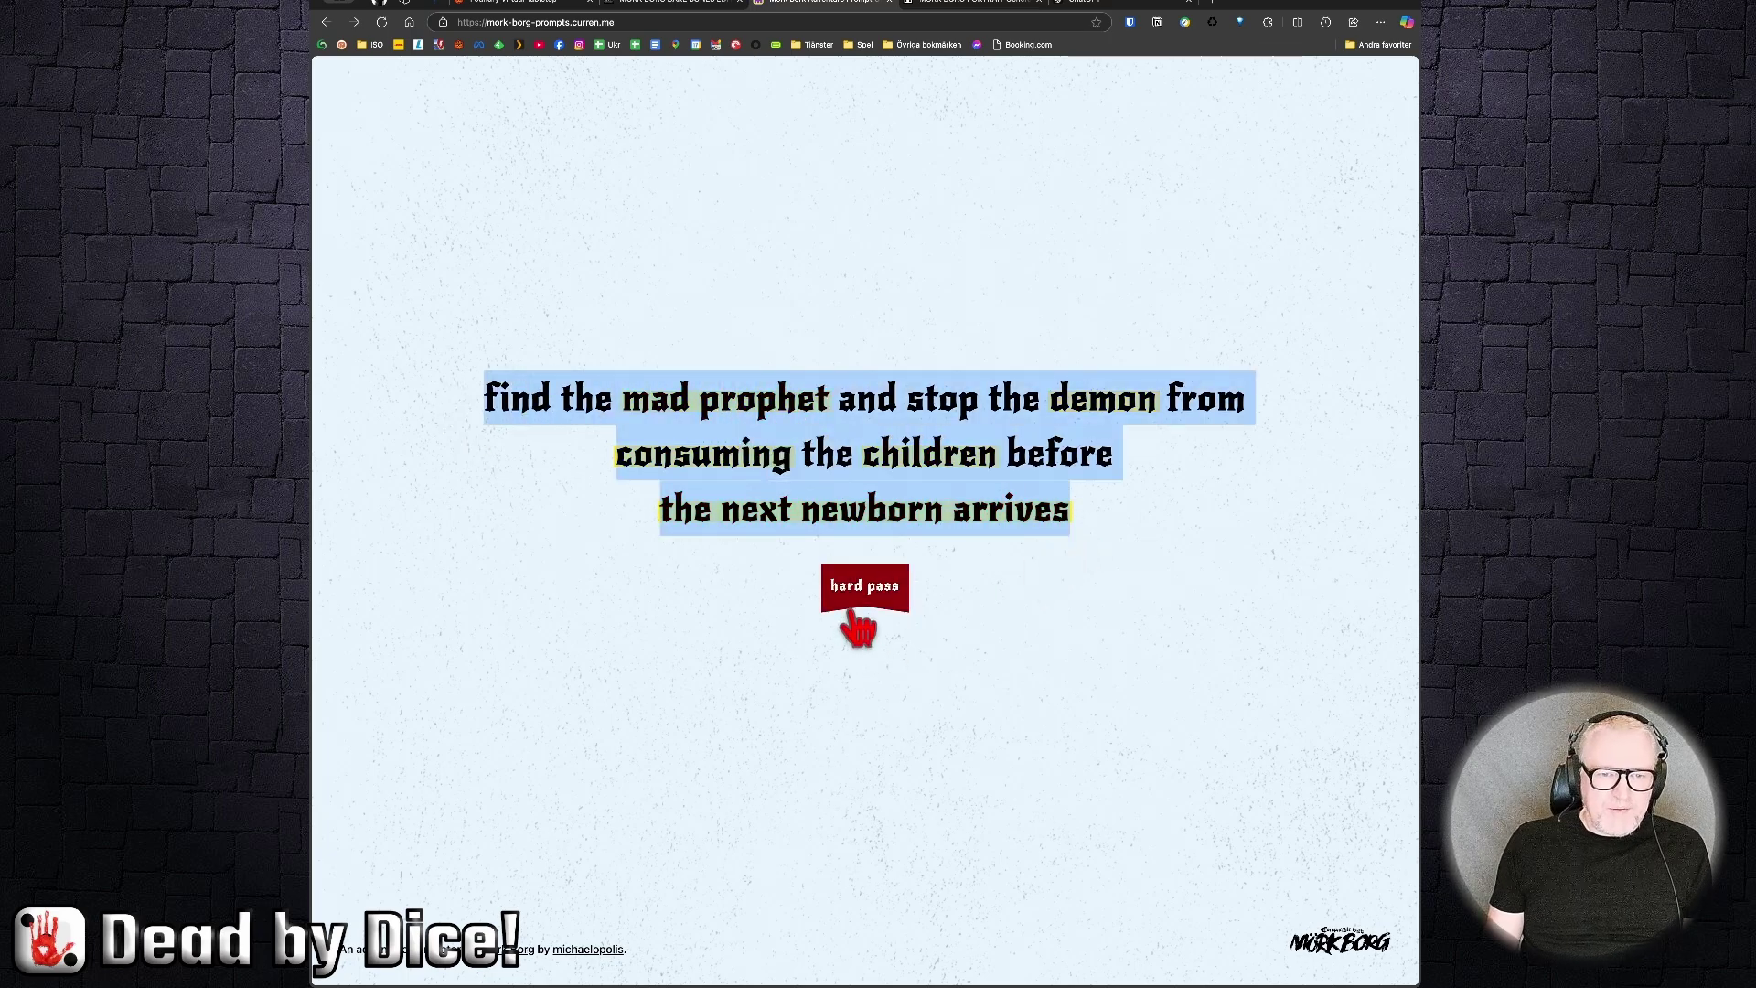
# Step: Switch to ChatGPT and request "Create an oneshot adventure for Mörk Borg with this prompt:" followed by the mad prophet prompt in quotes
pyautogui.click(1093, 2)
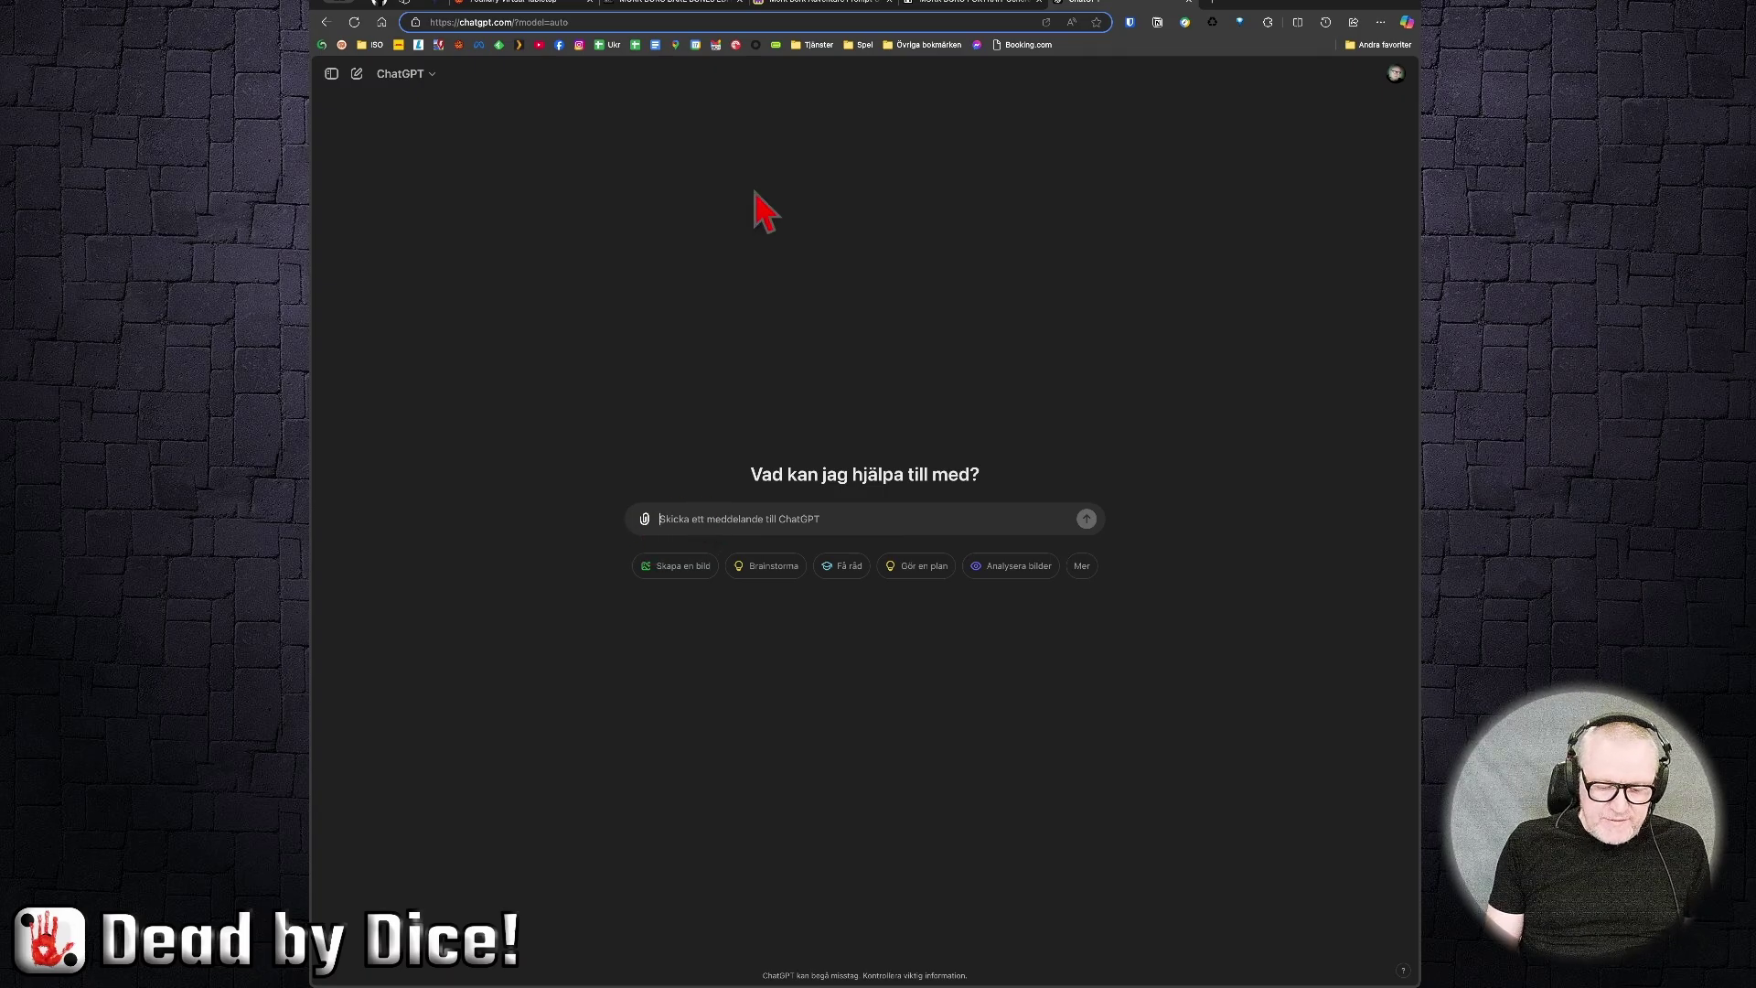
pyautogui.write('c')
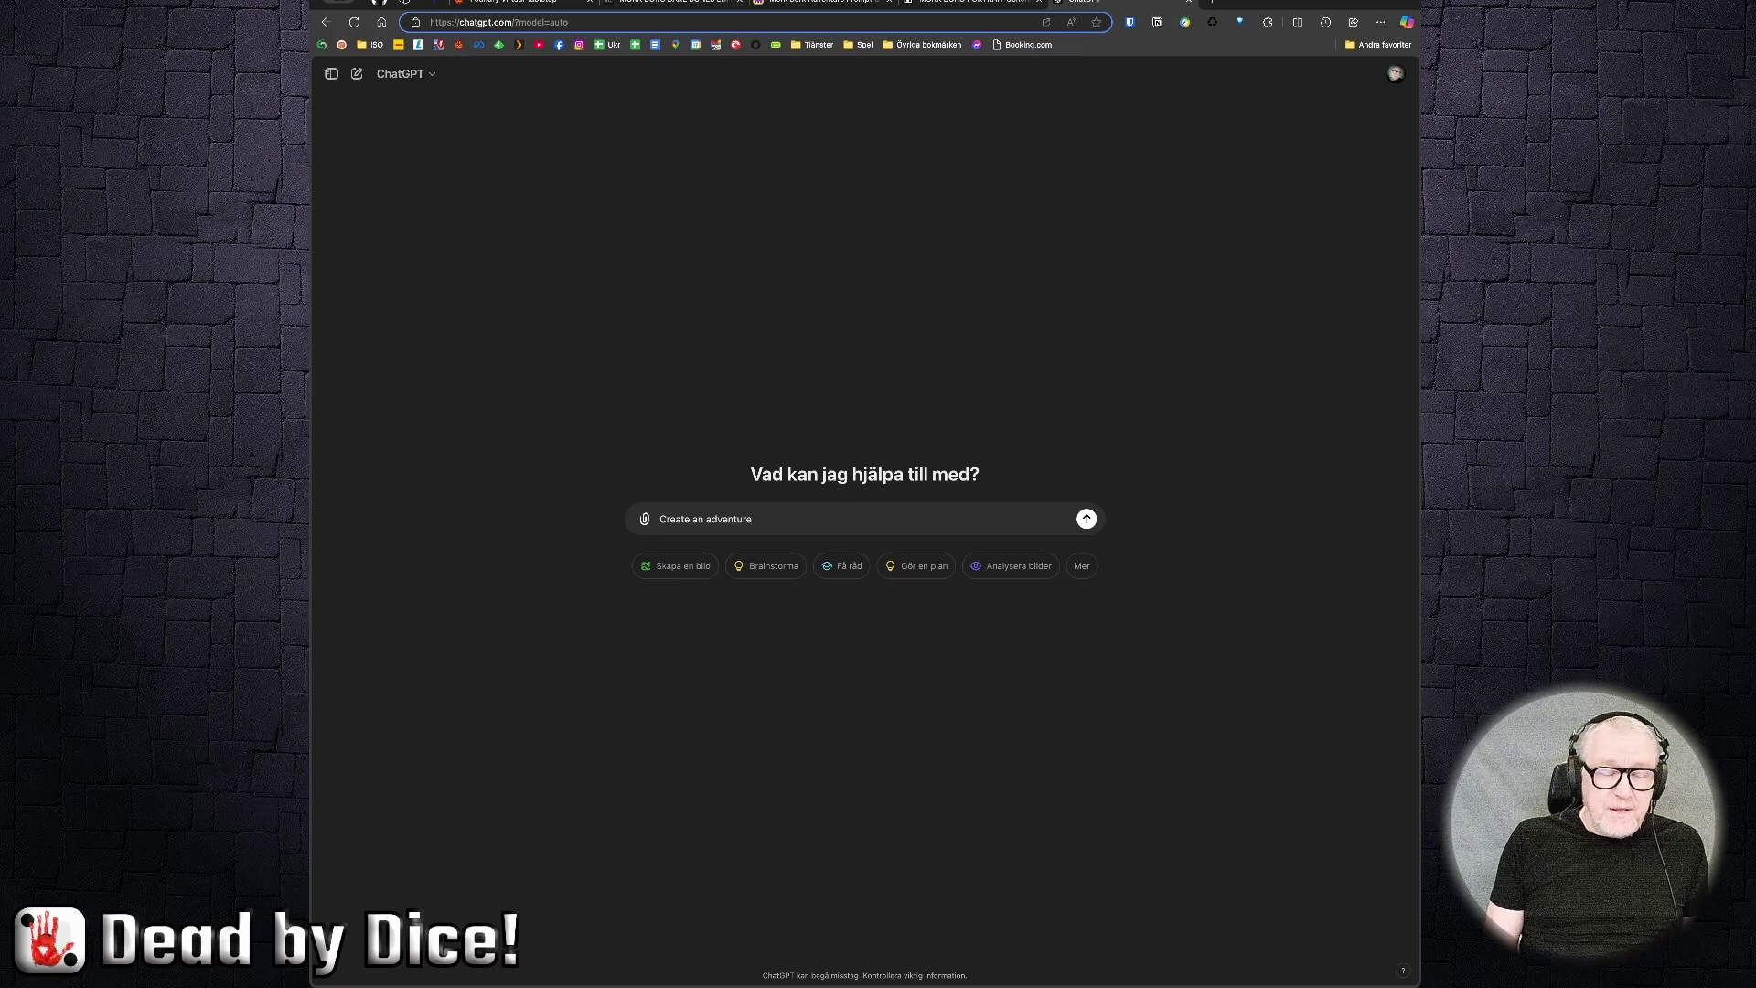
pyautogui.click(706, 519)
pyautogui.write('oneshot')
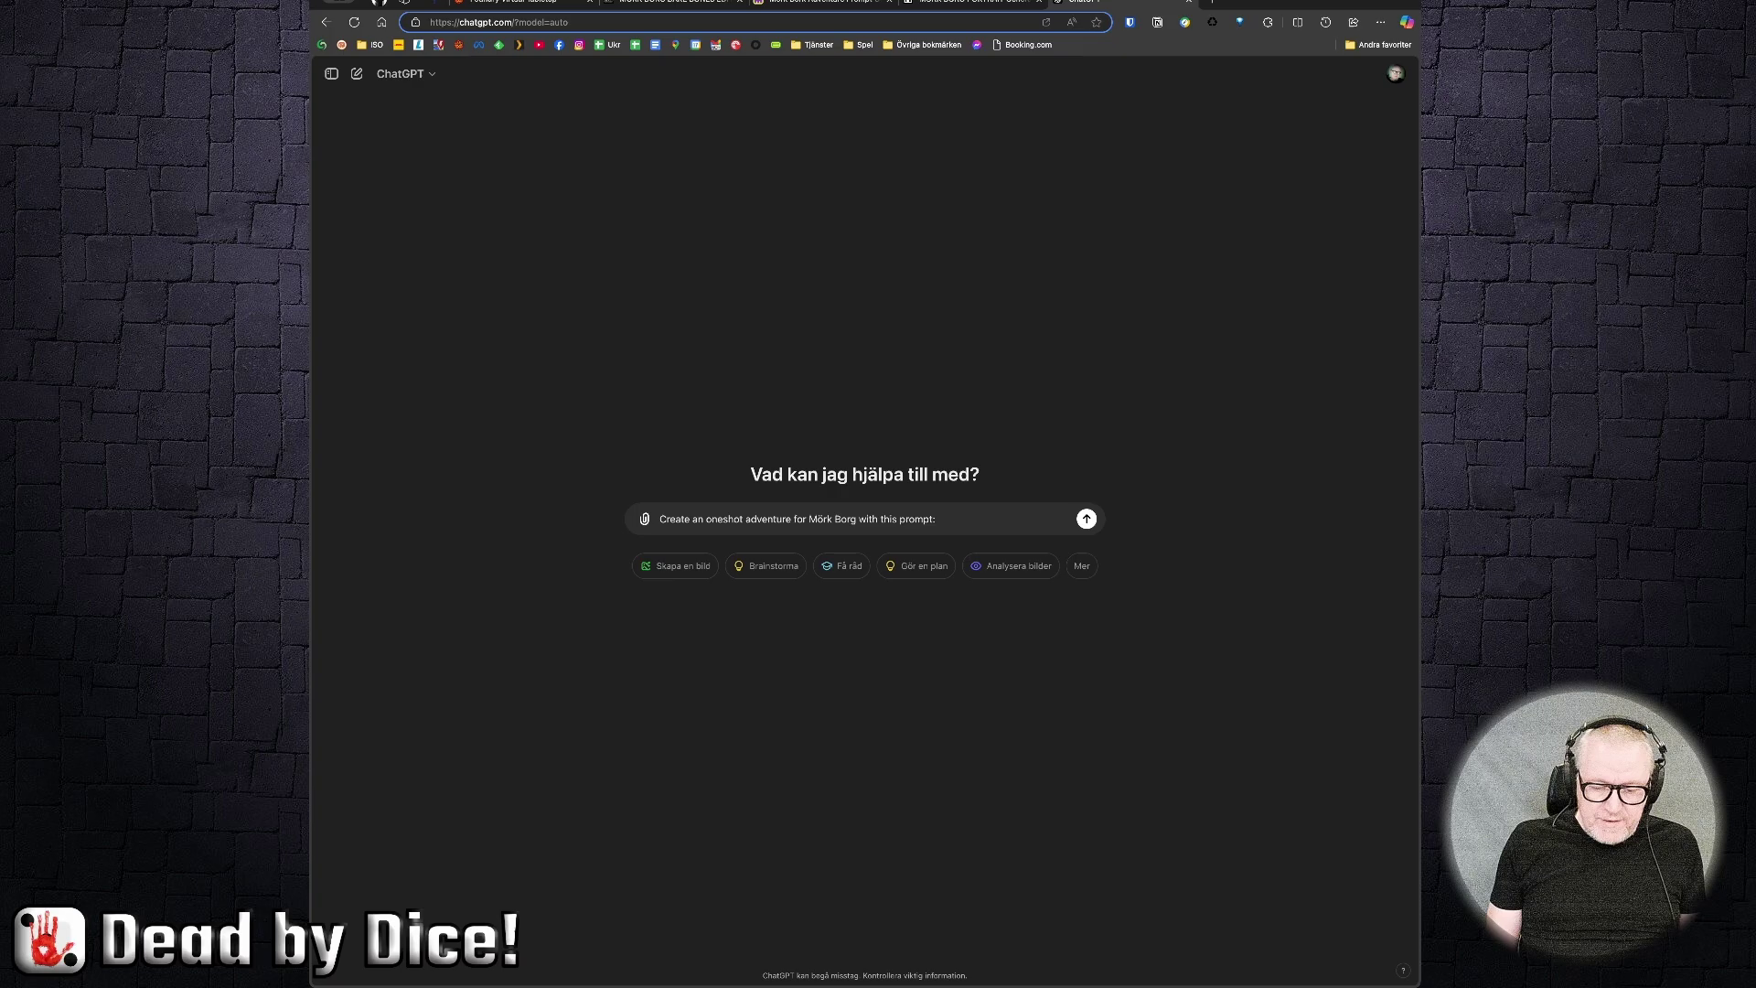
pyautogui.write('Find the mad prophet and stop the demon from consuming the children before the next newborn arrives')
pyautogui.write('"')
pyautogui.press('Return')
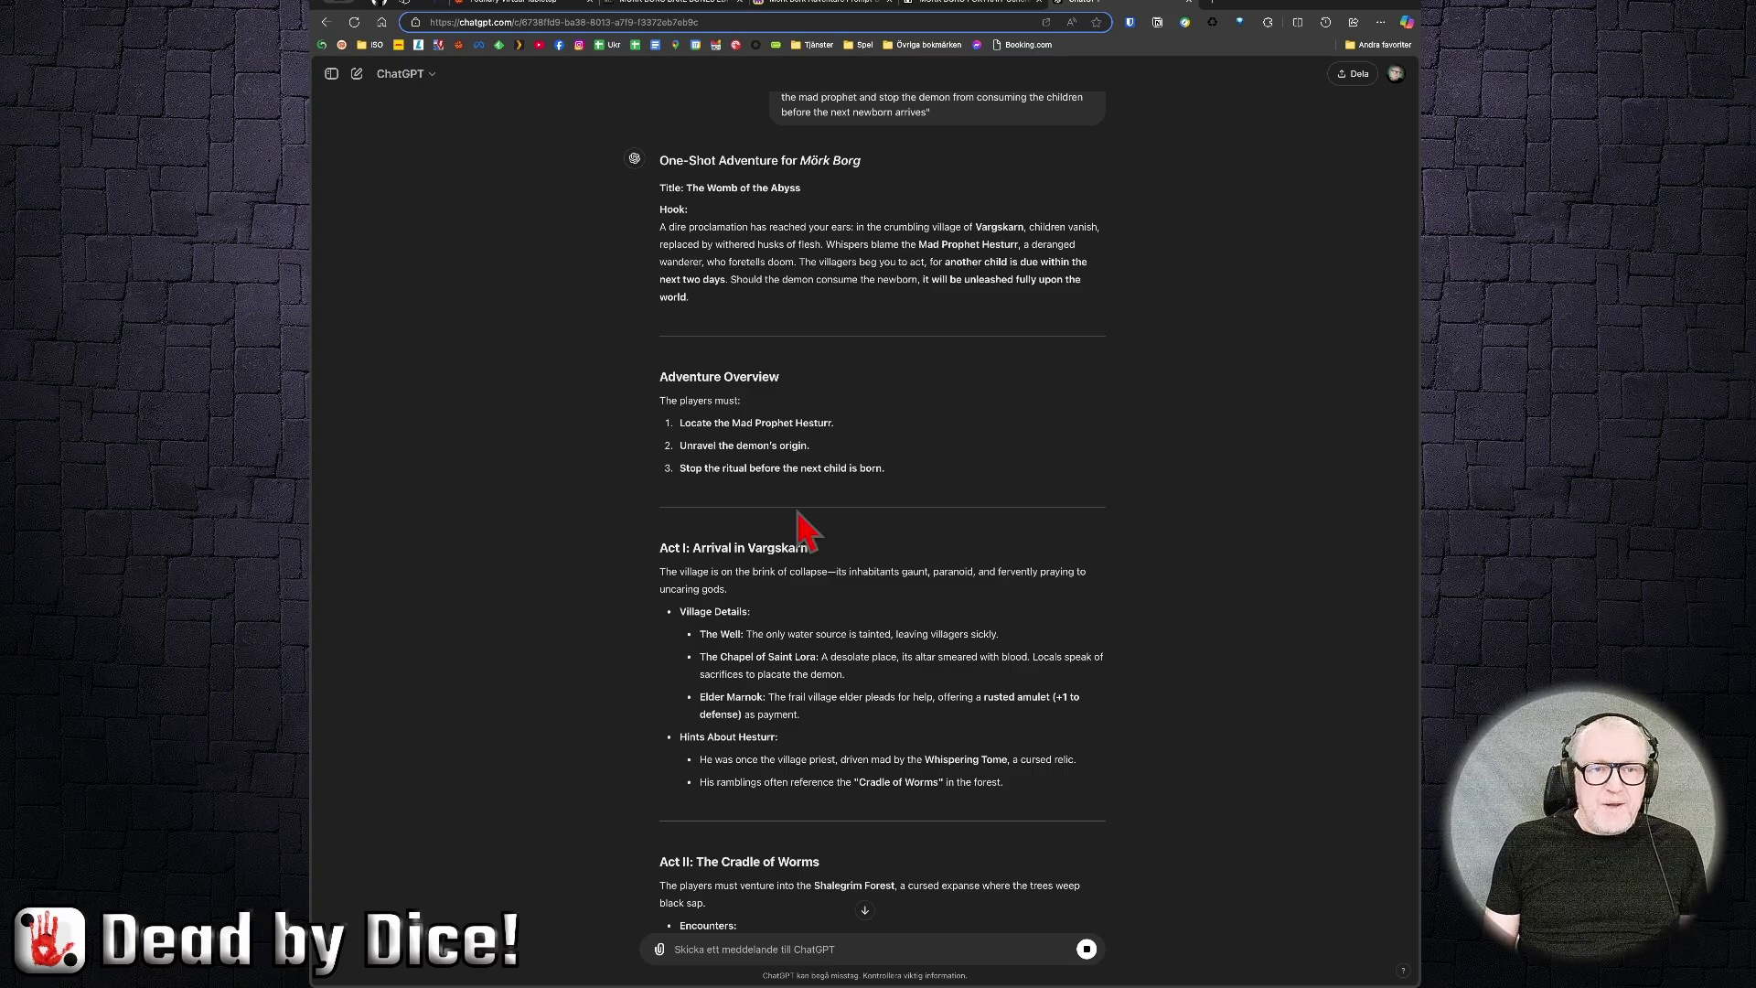
# Step: Read through the generated adventure and select its text from the title down to the closing line for copying
pyautogui.scroll(-1, 782, 439)
pyautogui.scroll(-5, 782, 457)
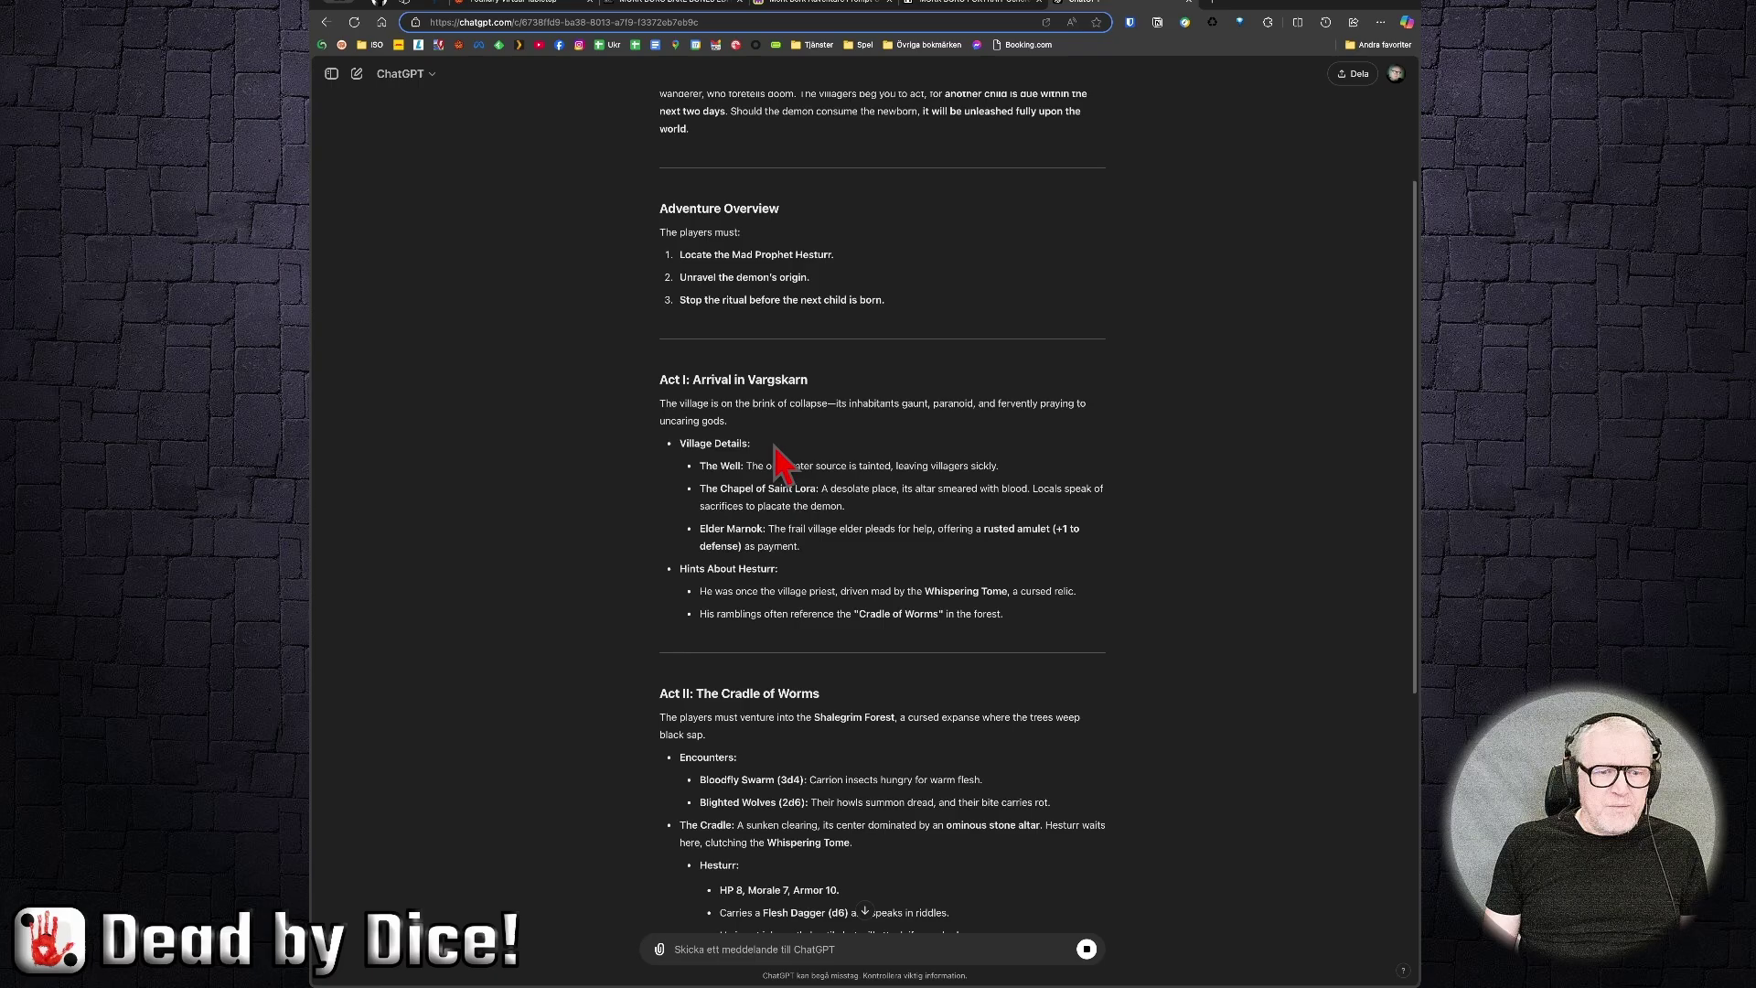
pyautogui.scroll(-3, 778, 443)
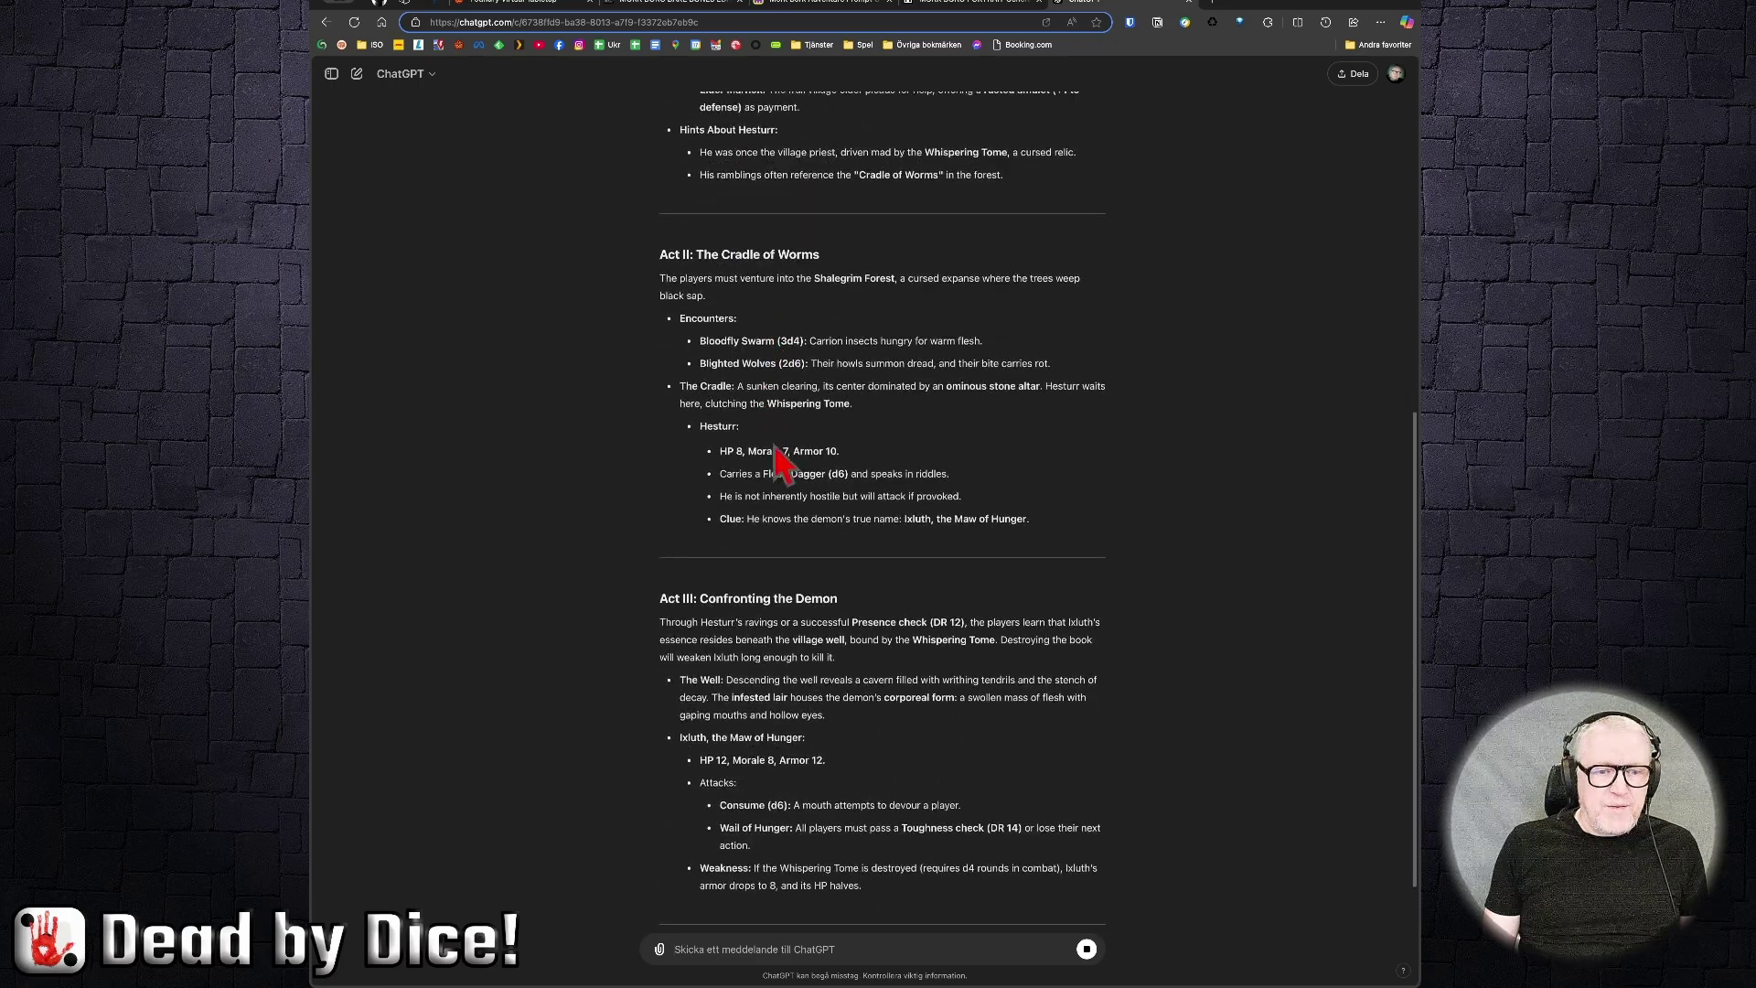
pyautogui.scroll(-2, 917, 457)
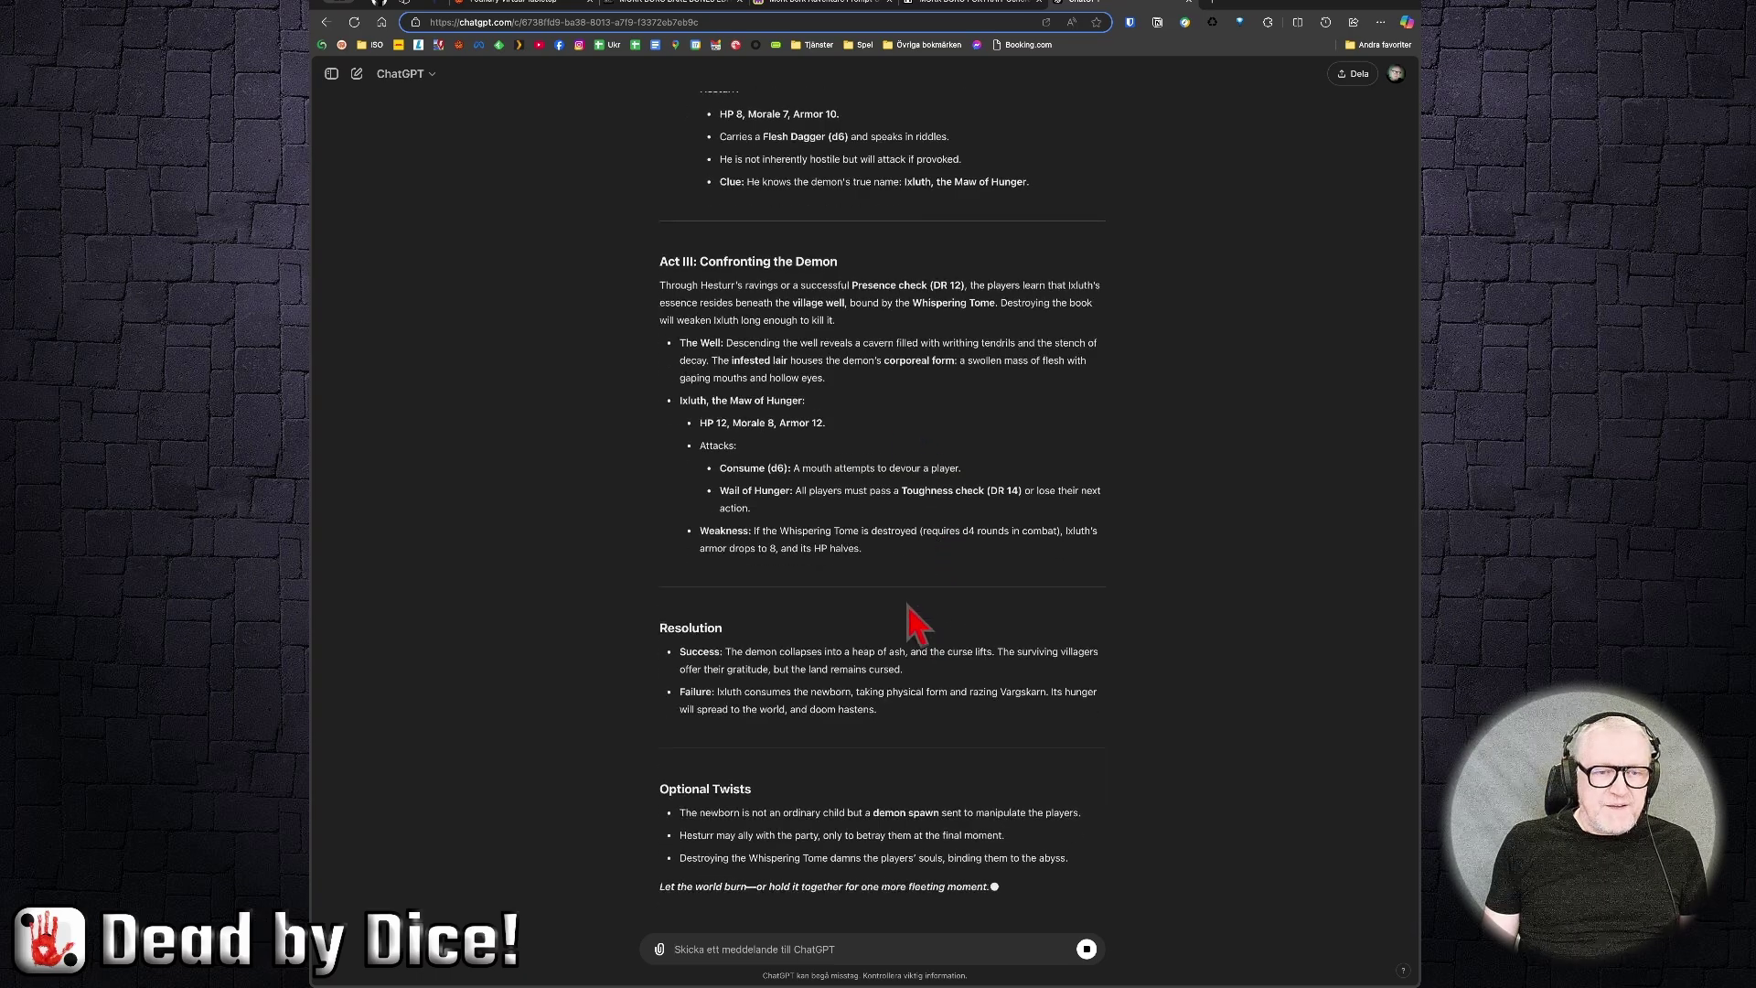
pyautogui.scroll(3, 928, 576)
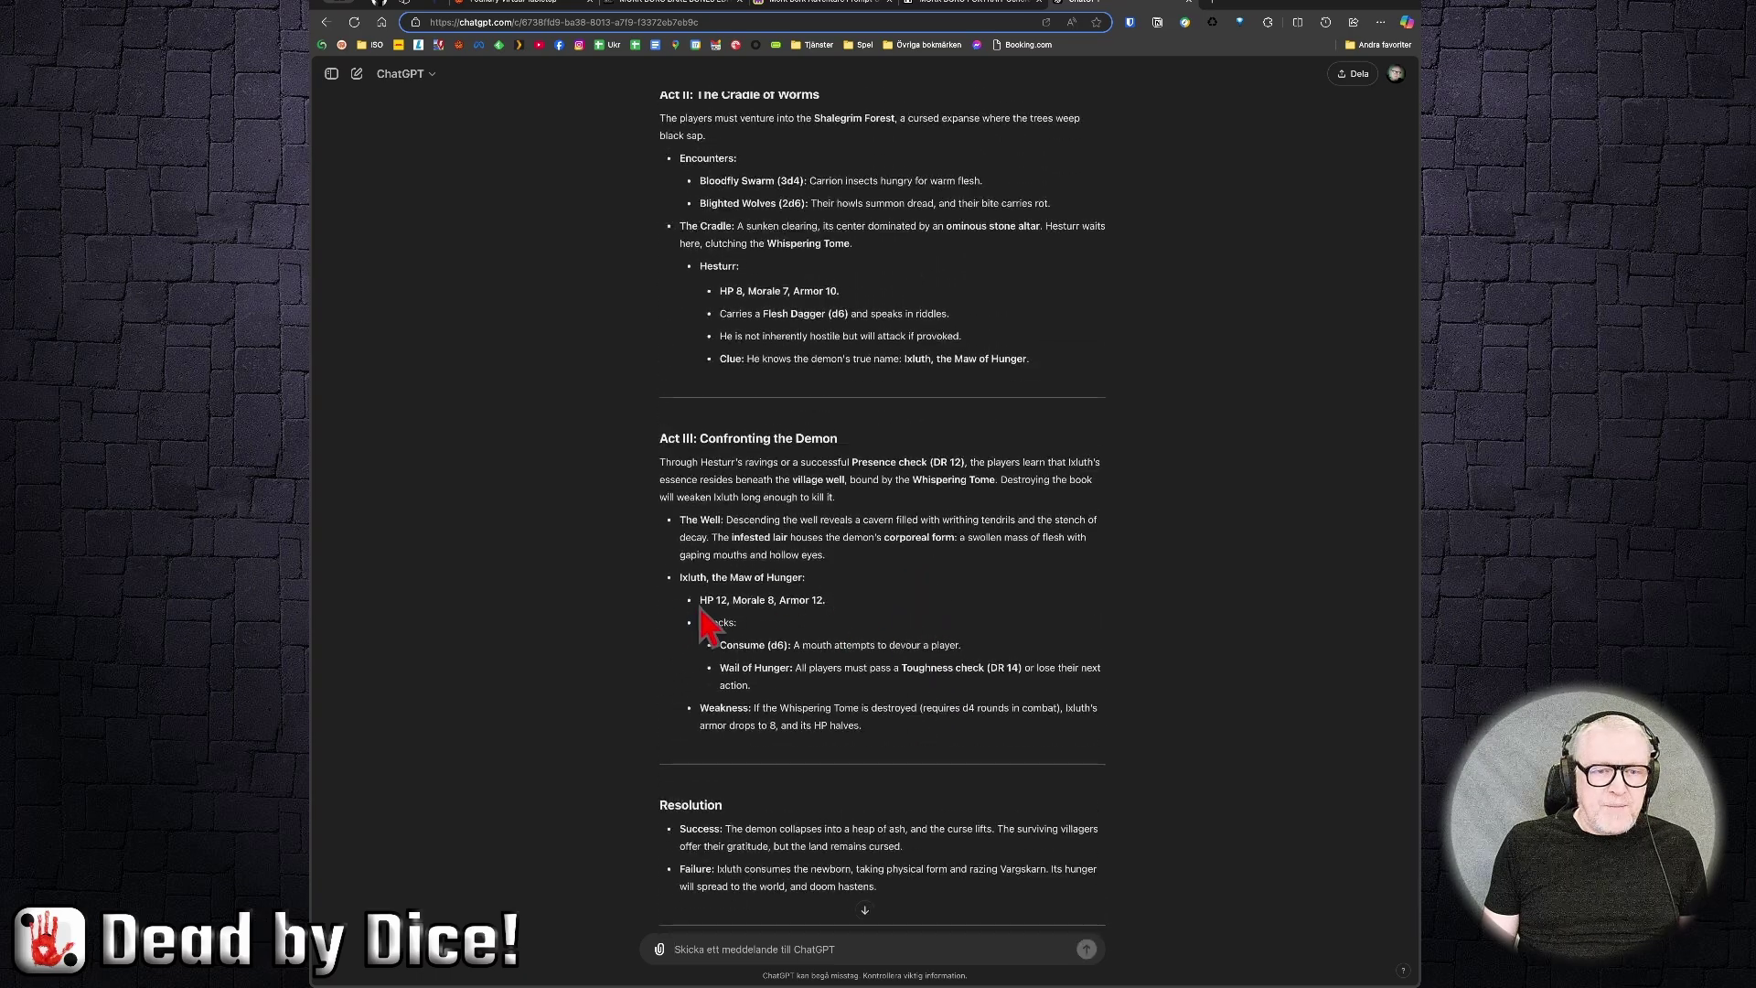
pyautogui.scroll(12, 749, 637)
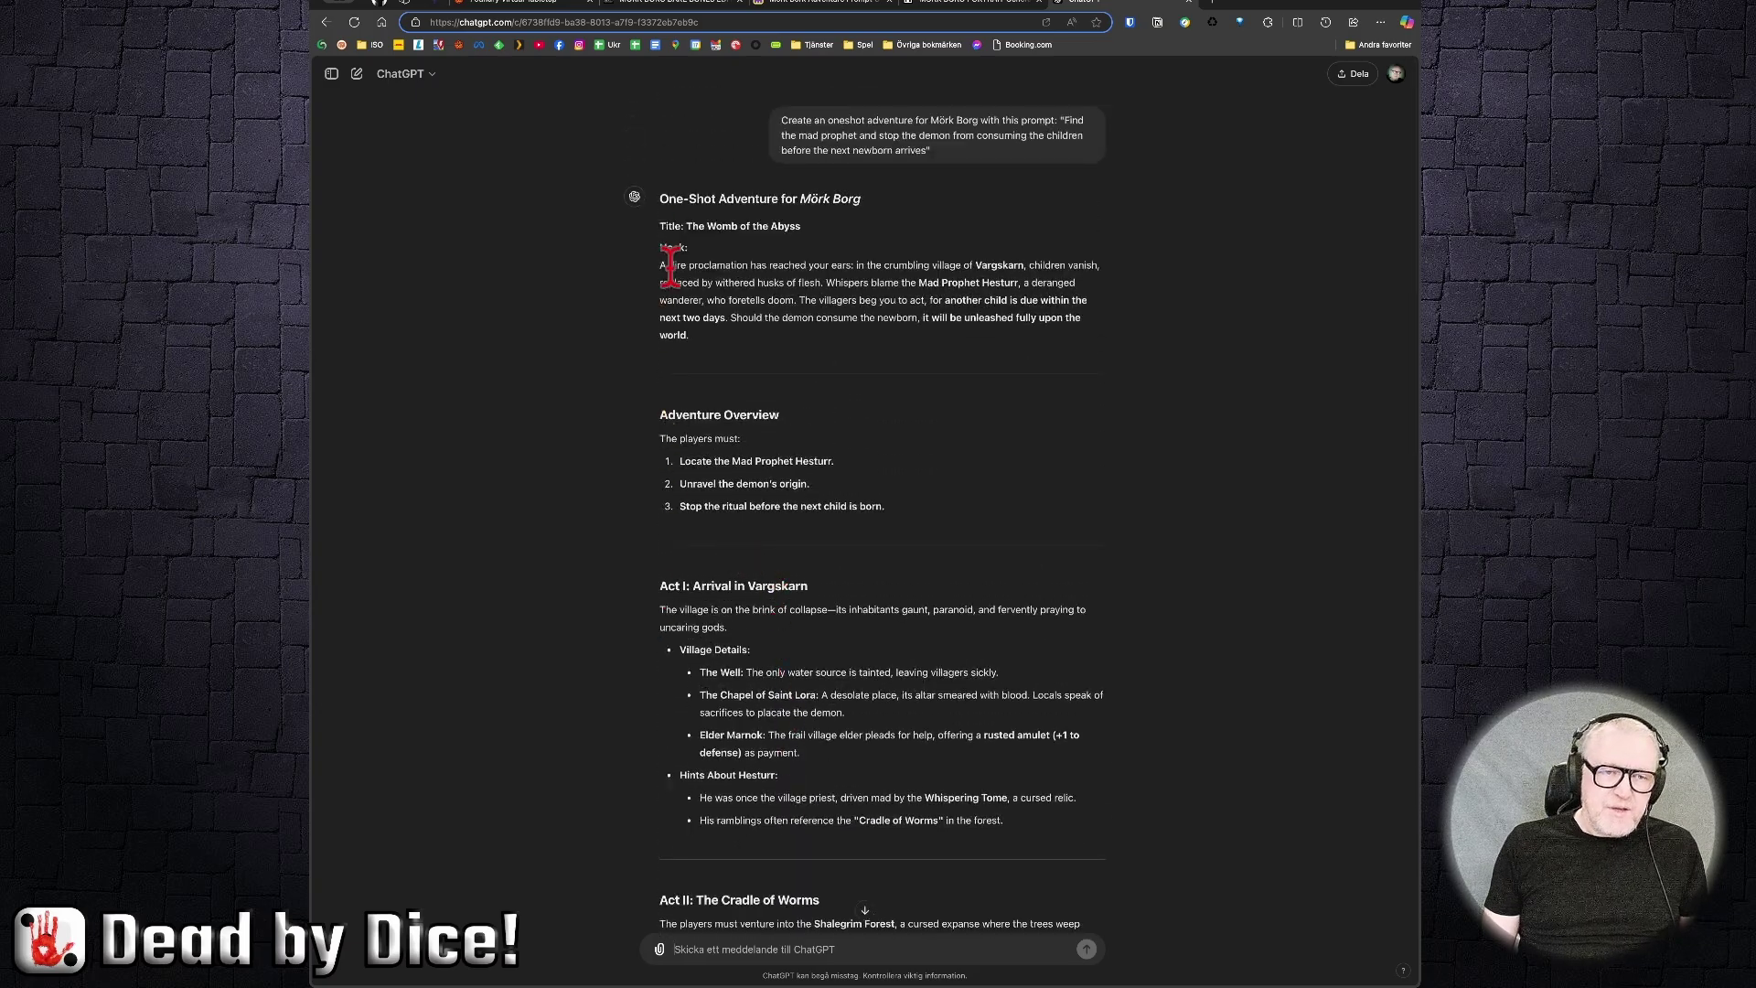
pyautogui.moveTo(659, 226); pyautogui.dragTo(736, 348)
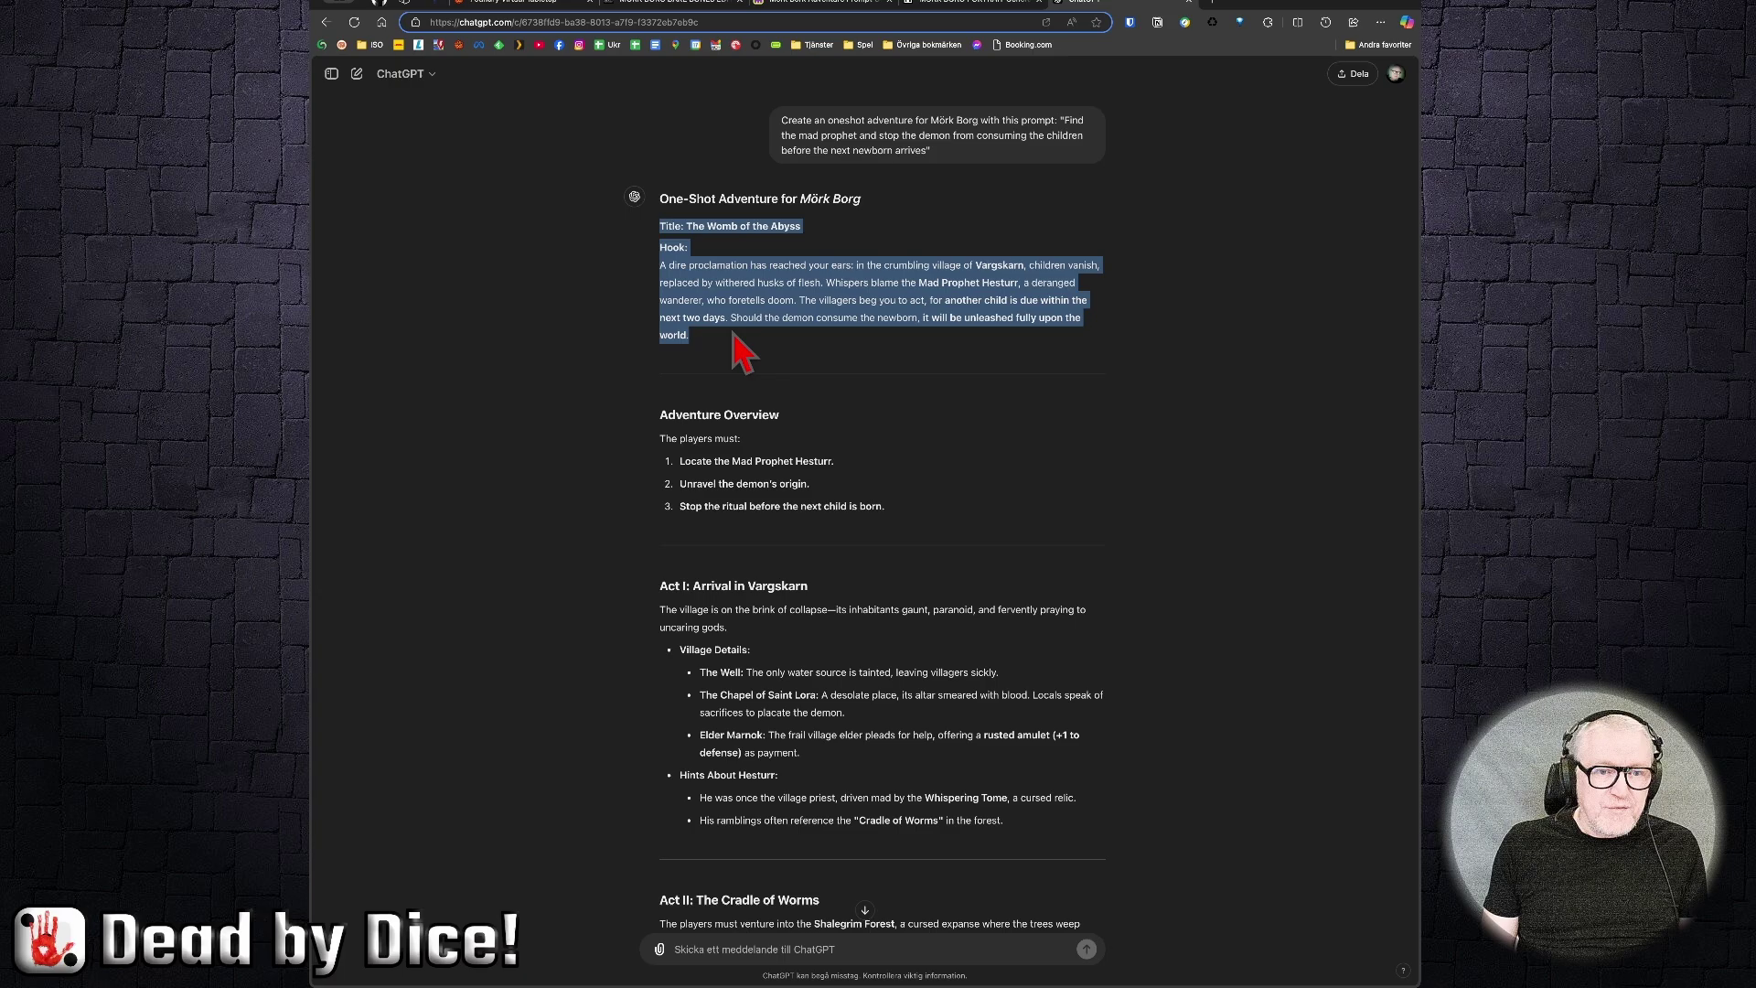
pyautogui.click(672, 261)
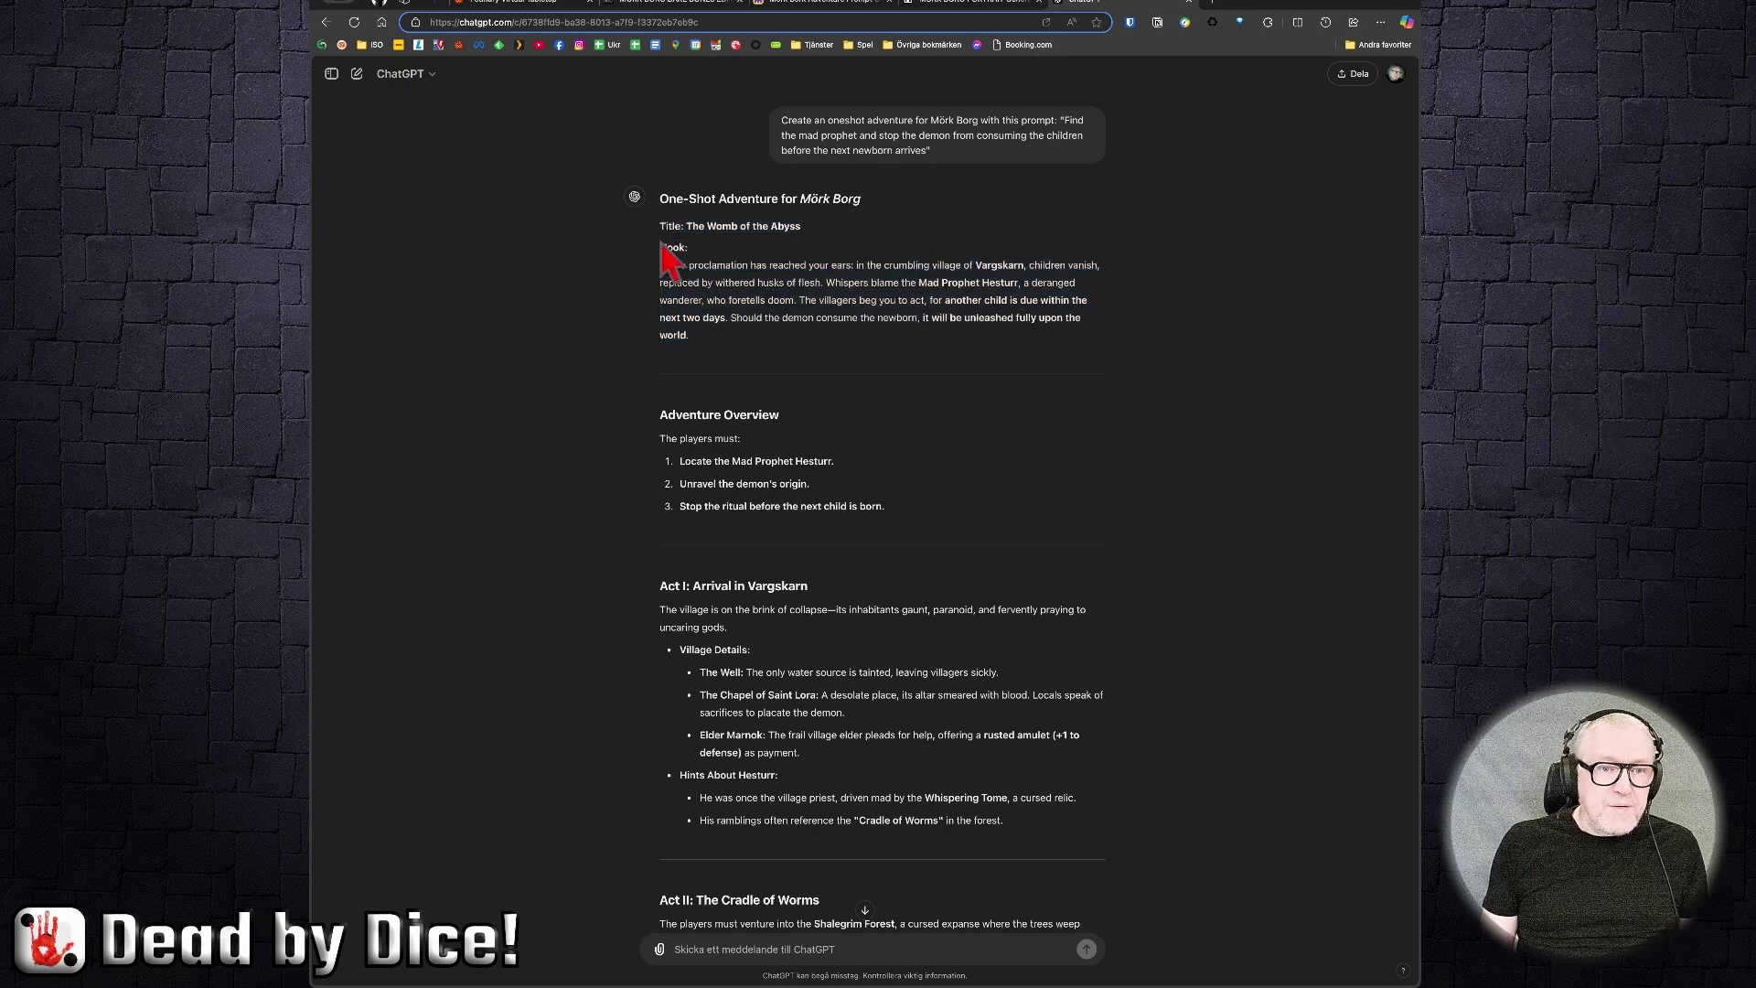
pyautogui.moveTo(660, 226); pyautogui.dragTo(1011, 846)
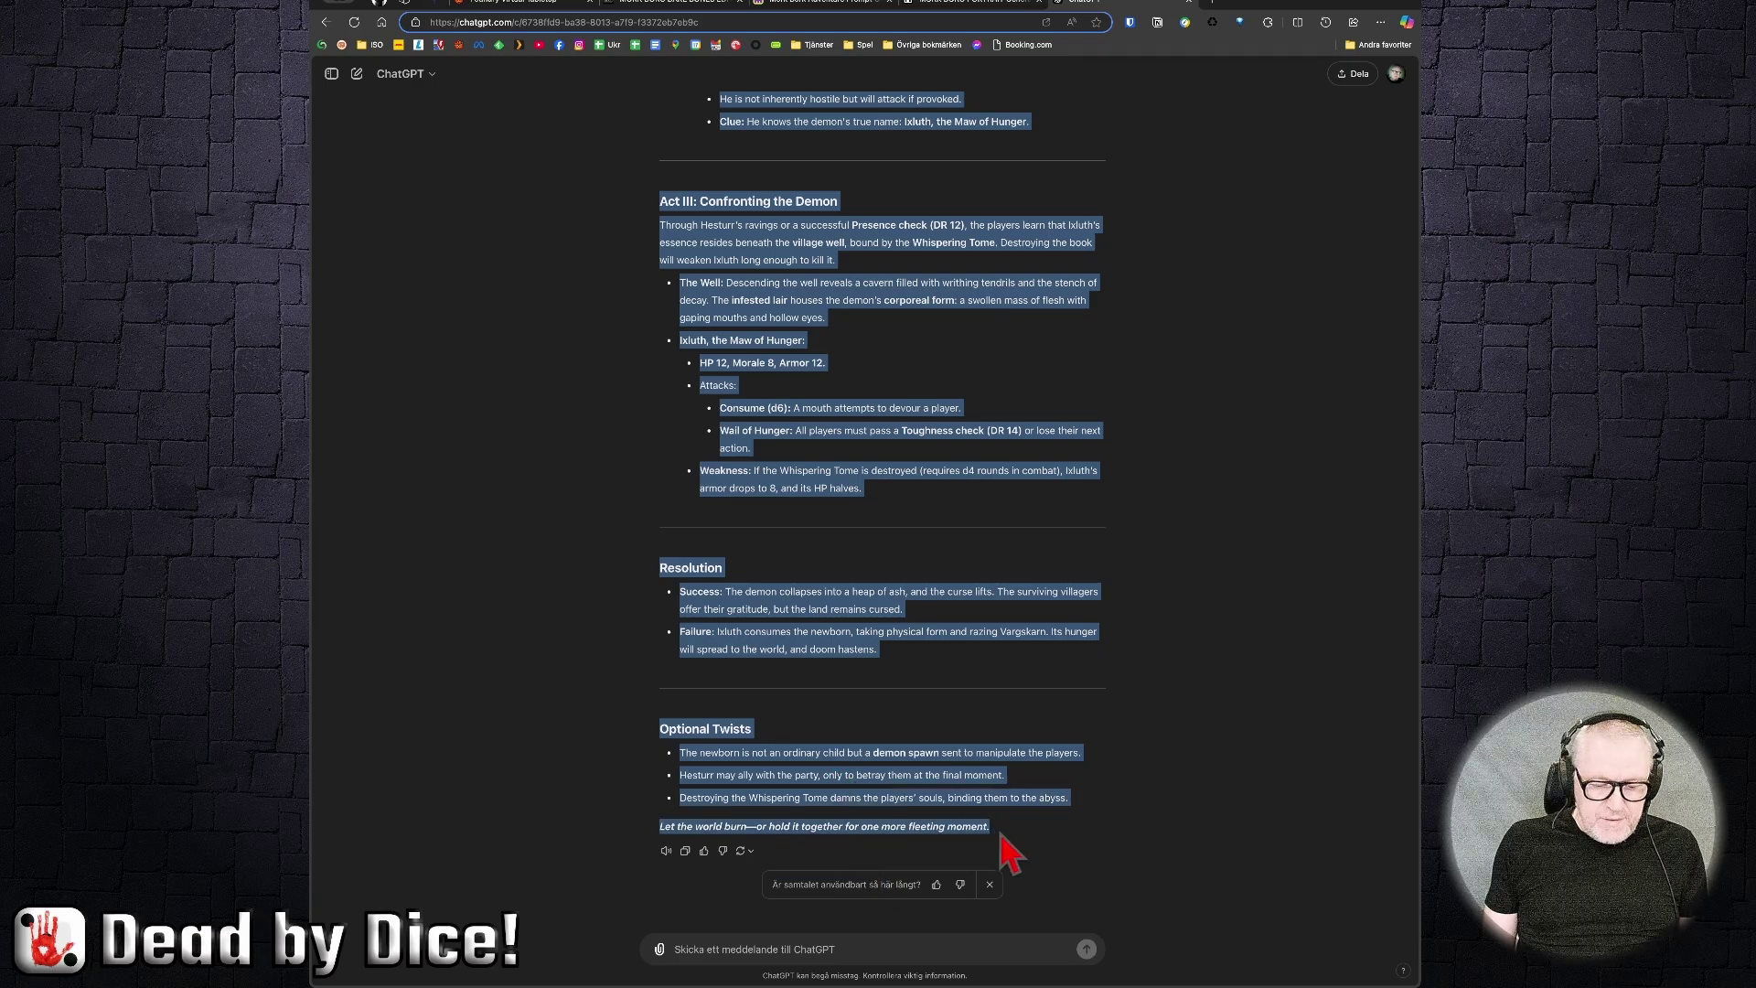
# Step: Switch to Foundry, close the Bare Bones rules entry and create a journal folder named "The womb of the abyss", checking the title in ChatGPT
pyautogui.click(520, 2)
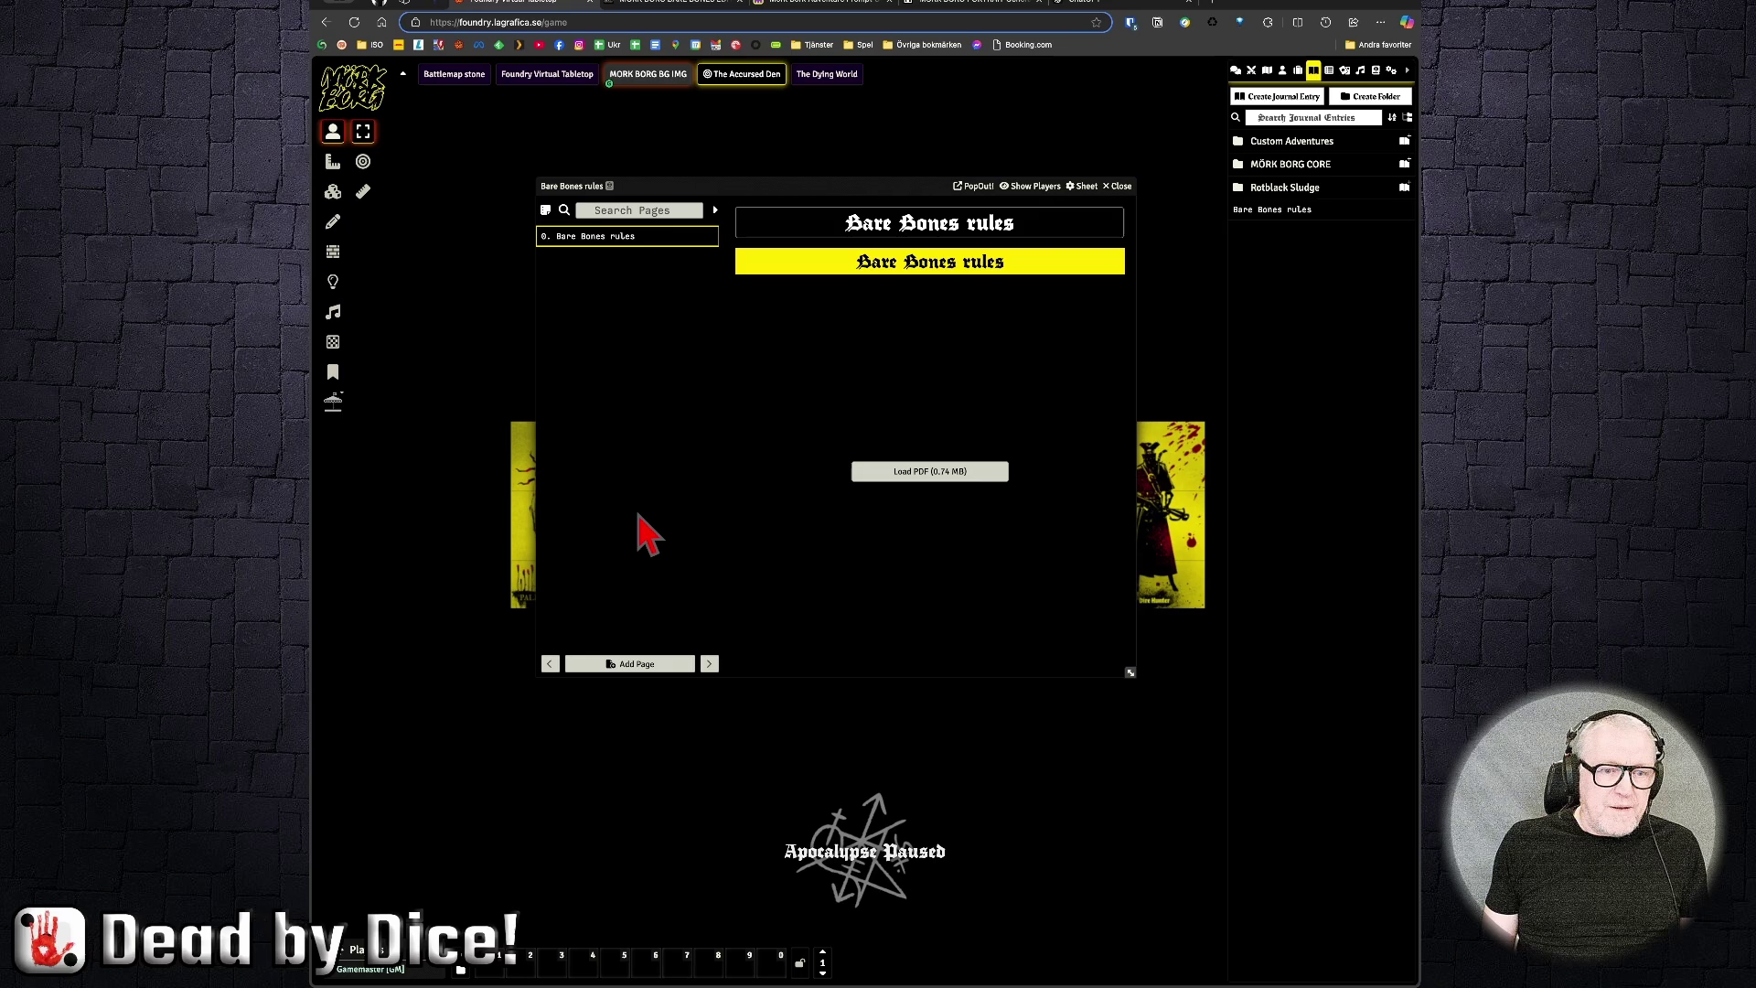
pyautogui.press('Escape')
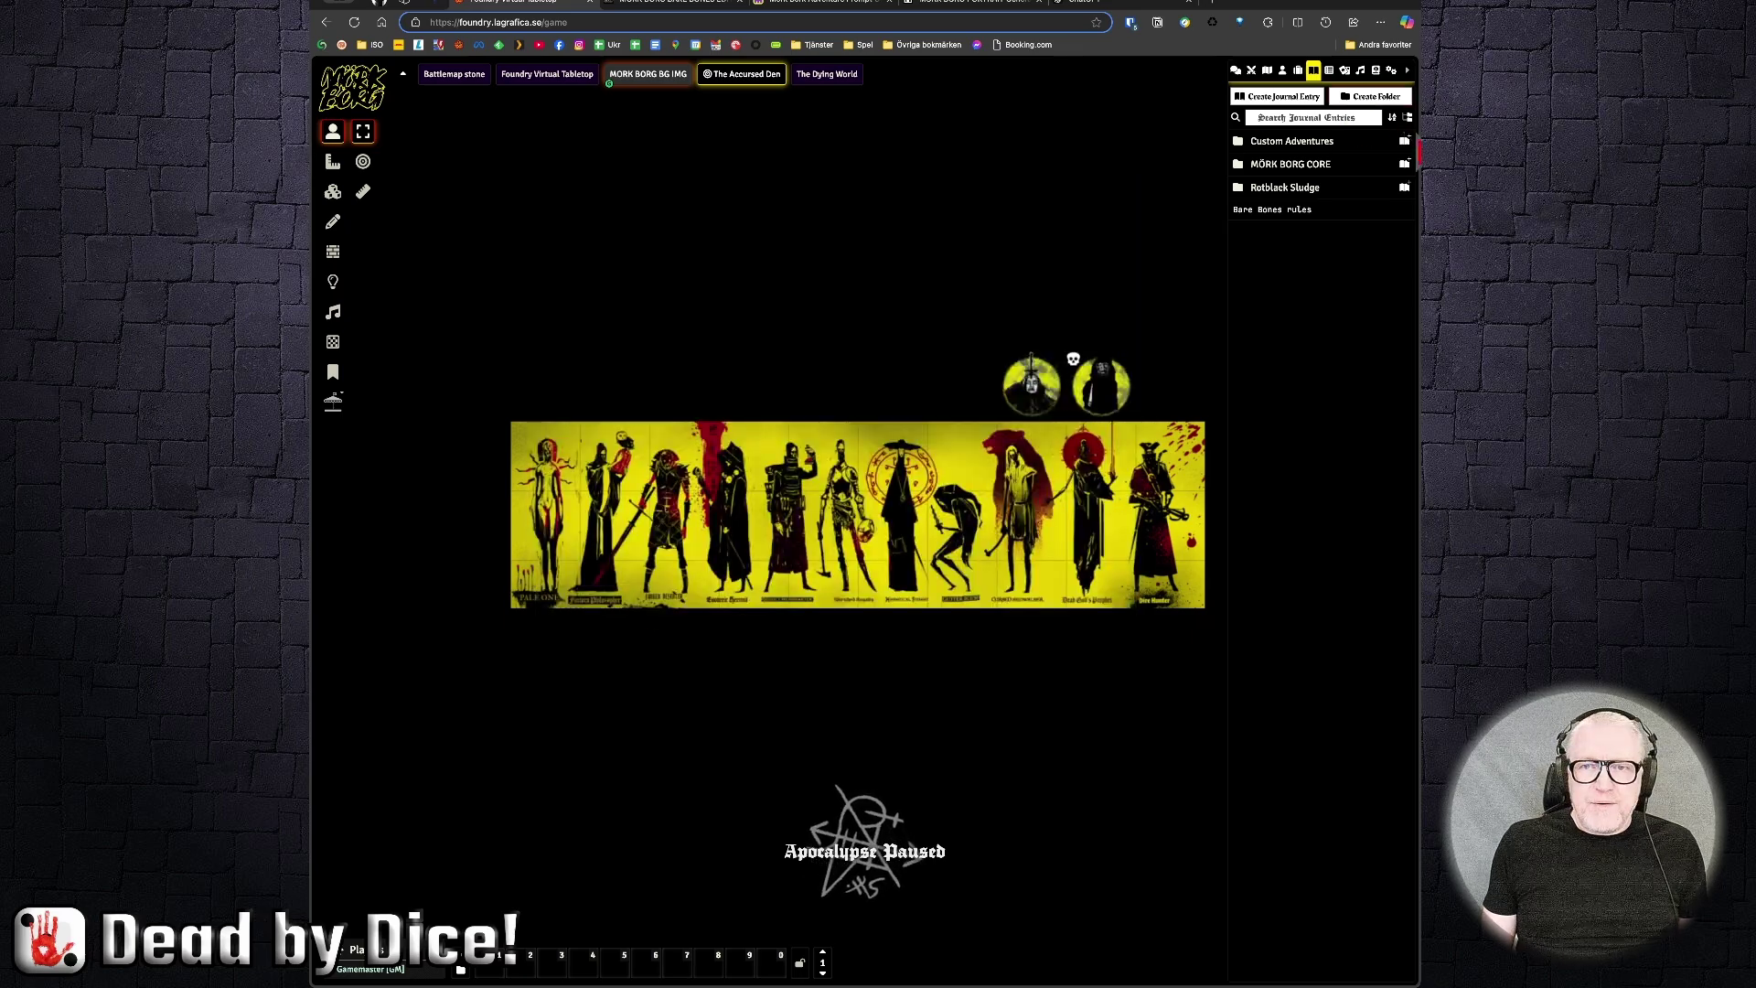
pyautogui.click(1374, 97)
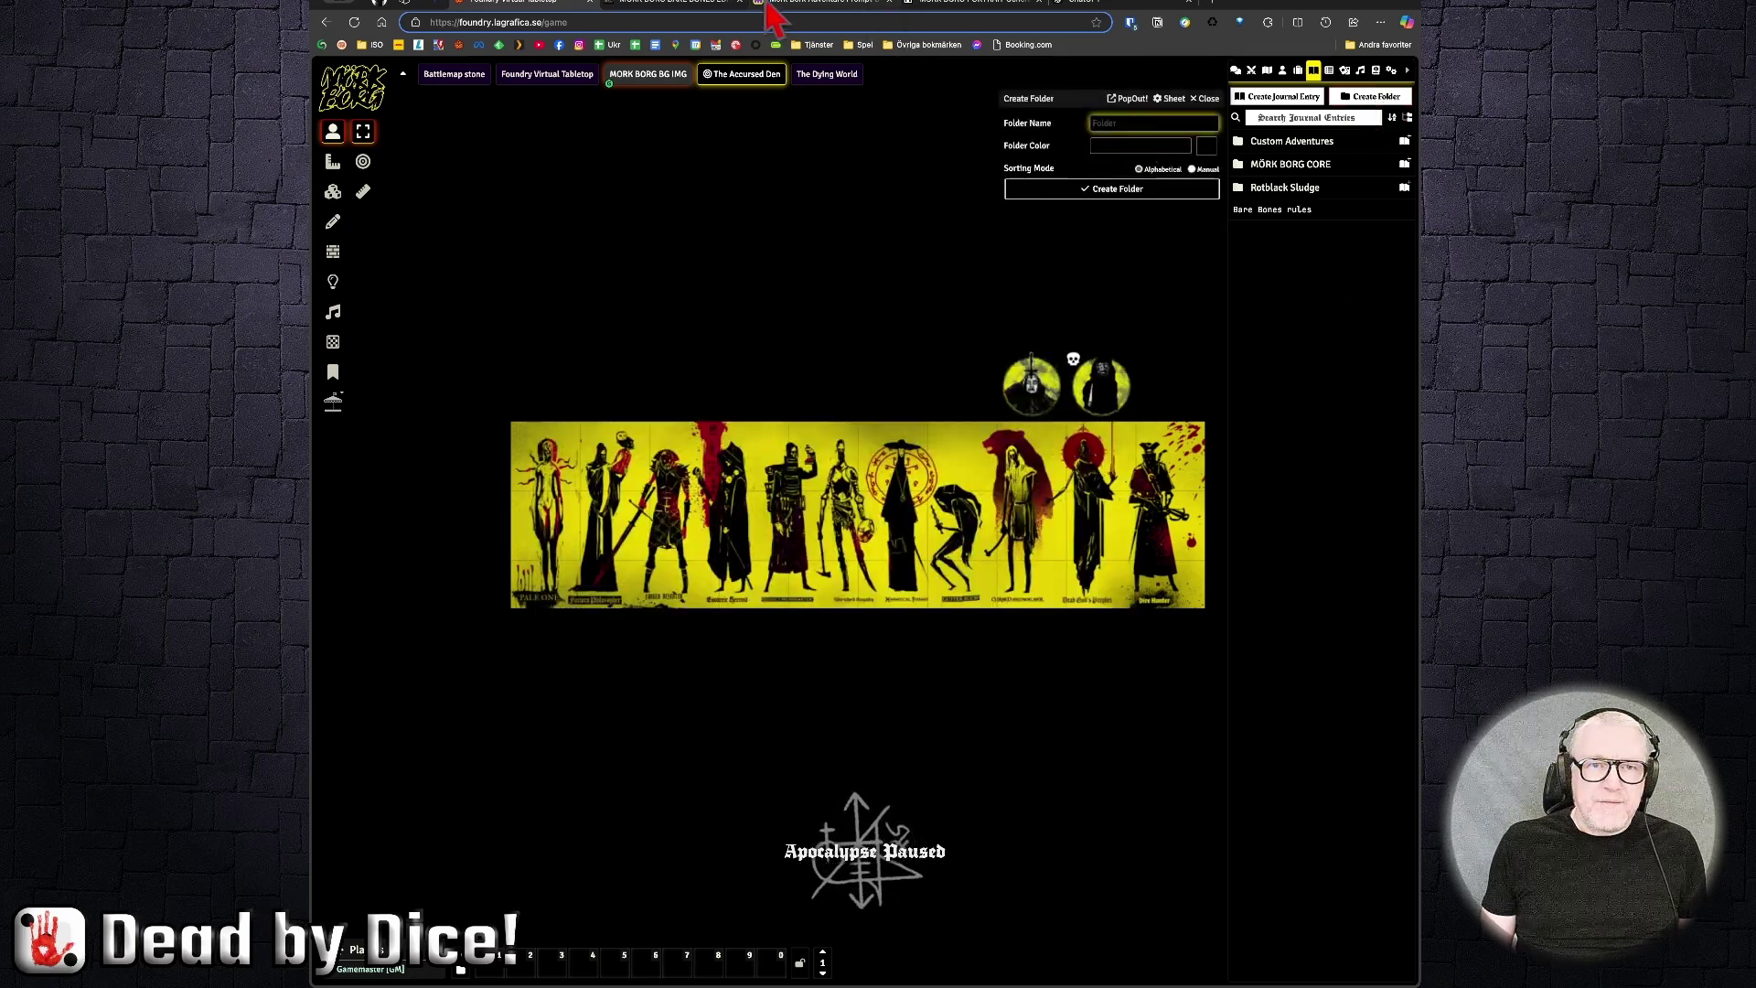
pyautogui.click(1079, 3)
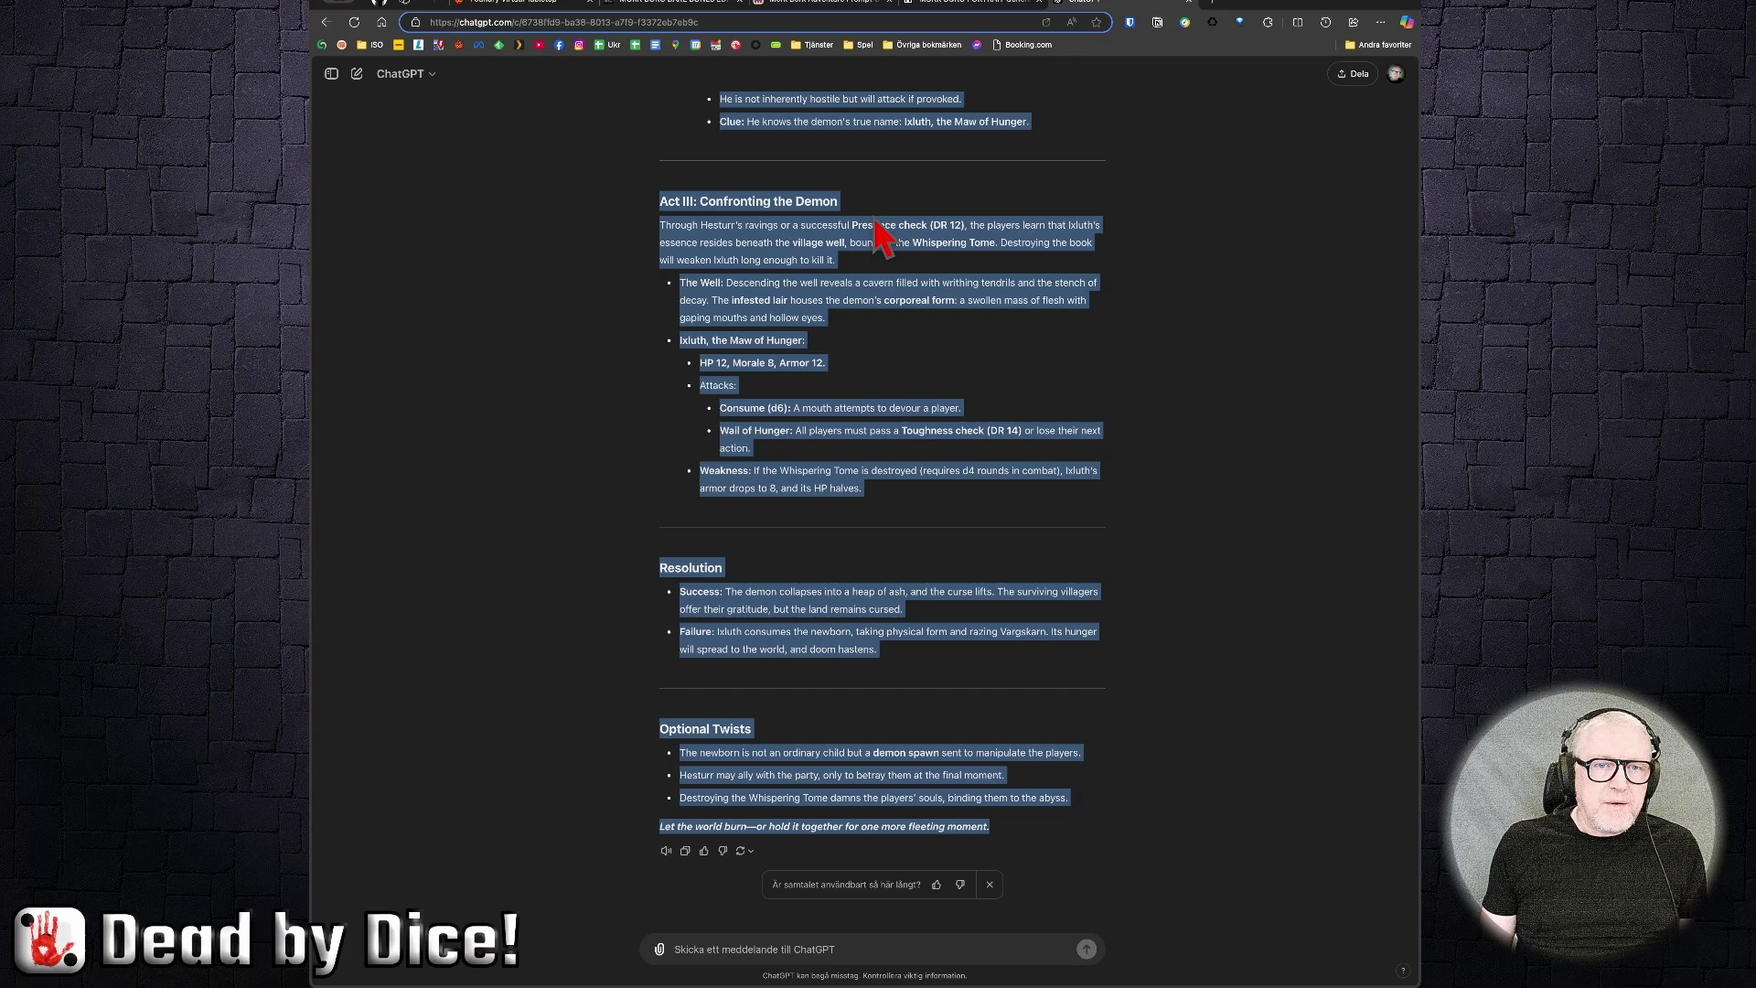
pyautogui.scroll(15, 878, 233)
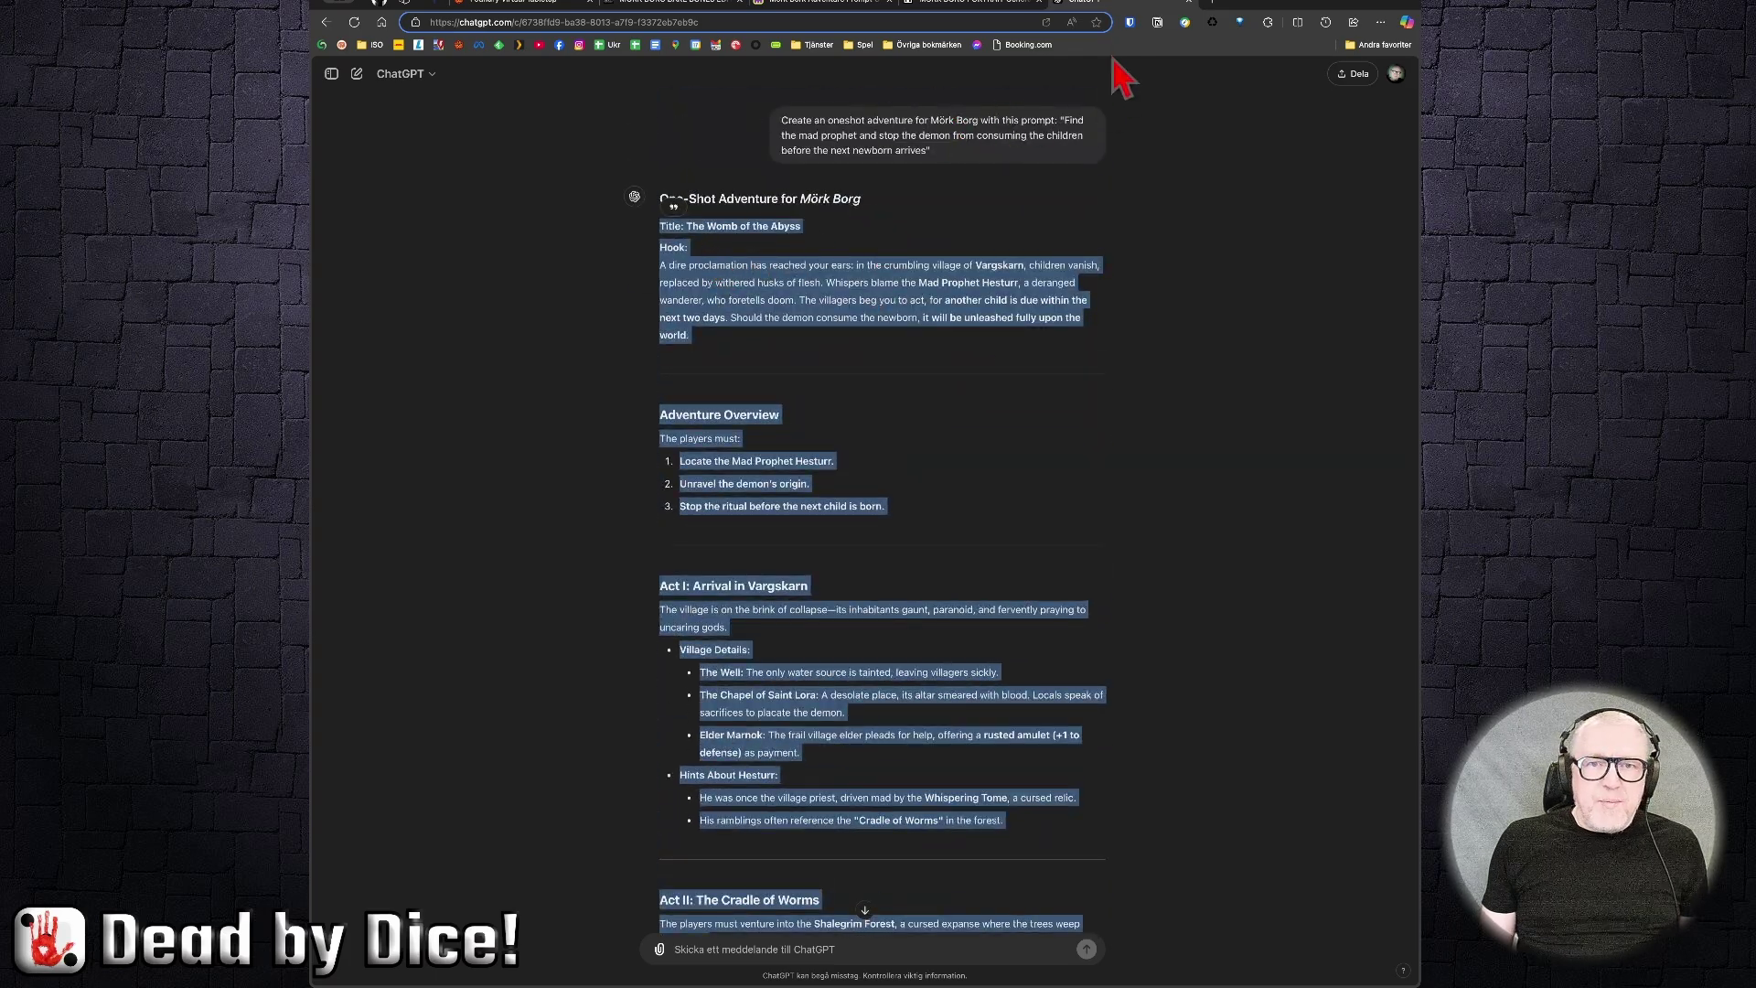
pyautogui.click(999, 5)
pyautogui.click(1102, 2)
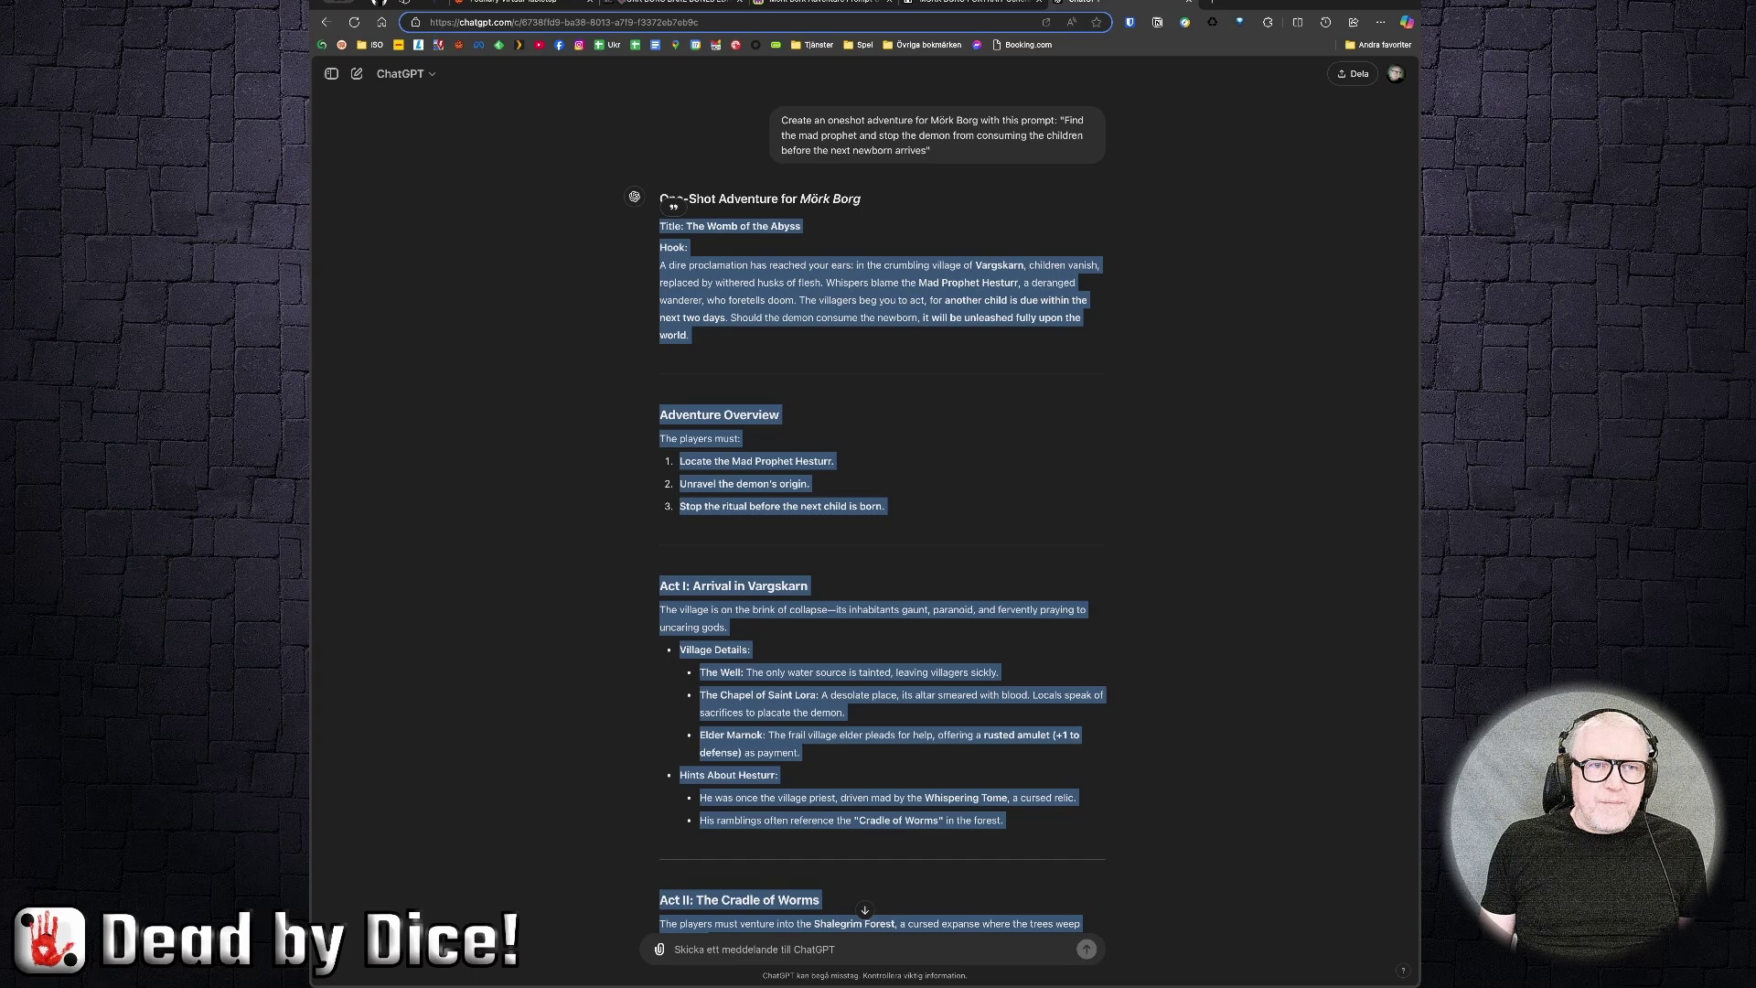
pyautogui.click(535, 5)
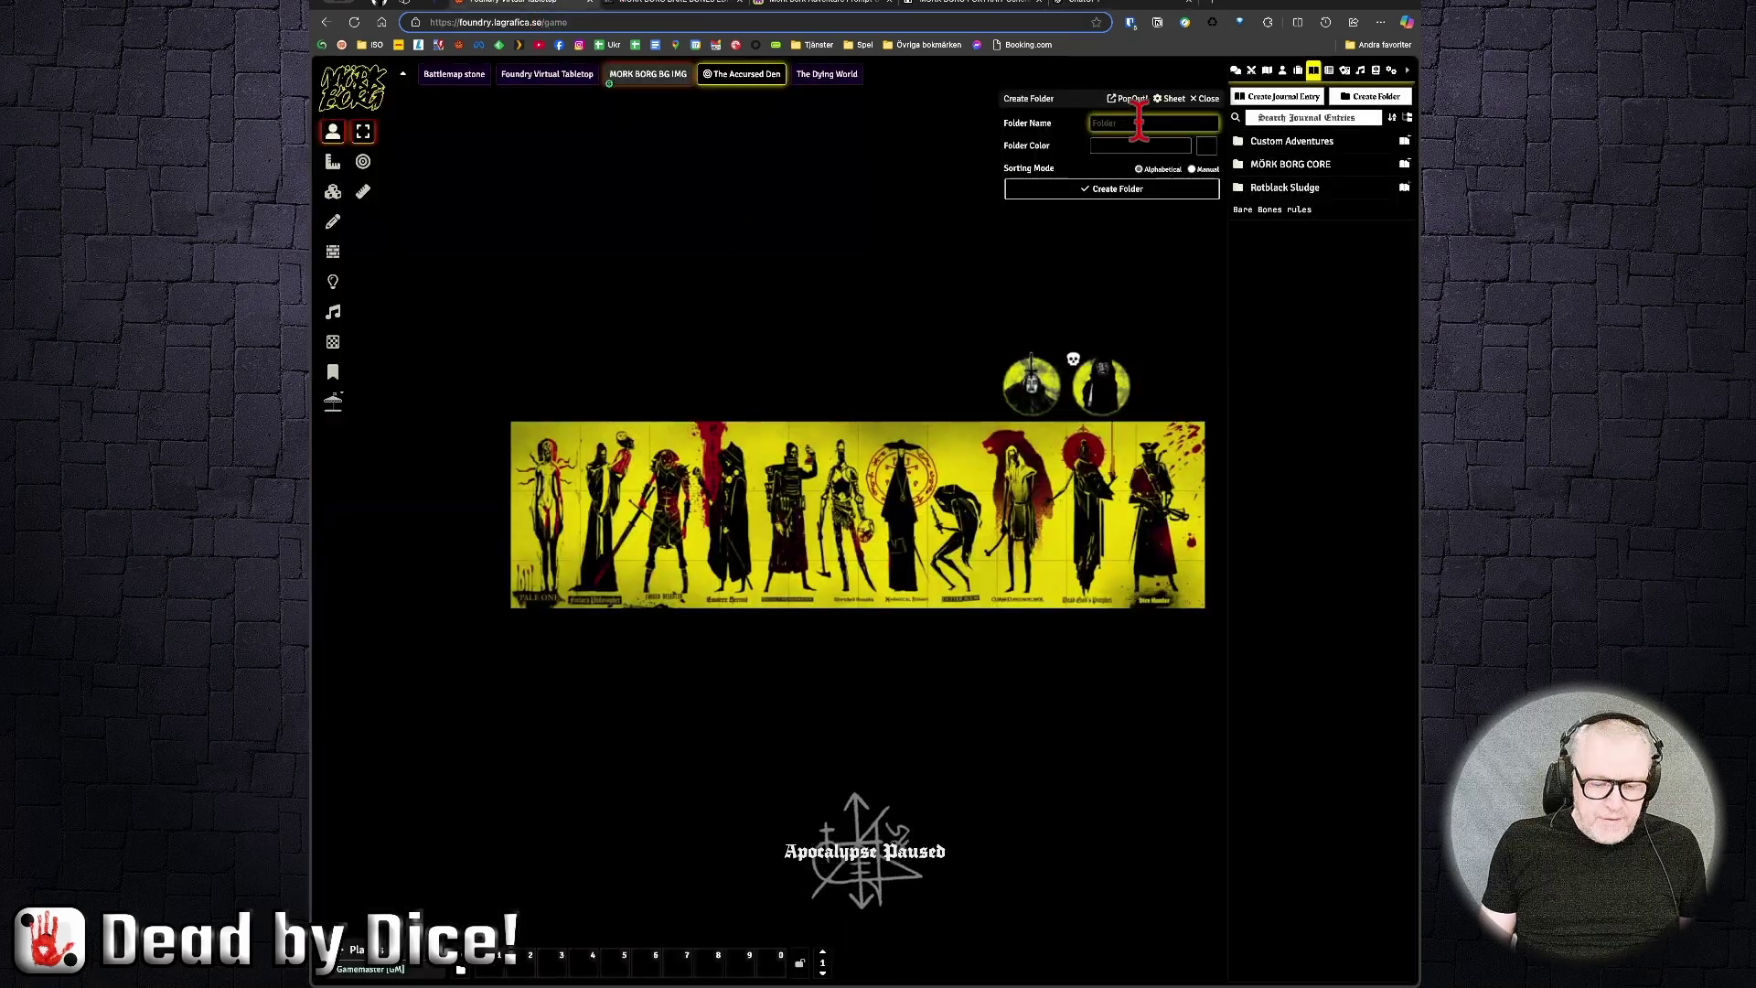
pyautogui.click(1138, 122)
pyautogui.write('The wom')
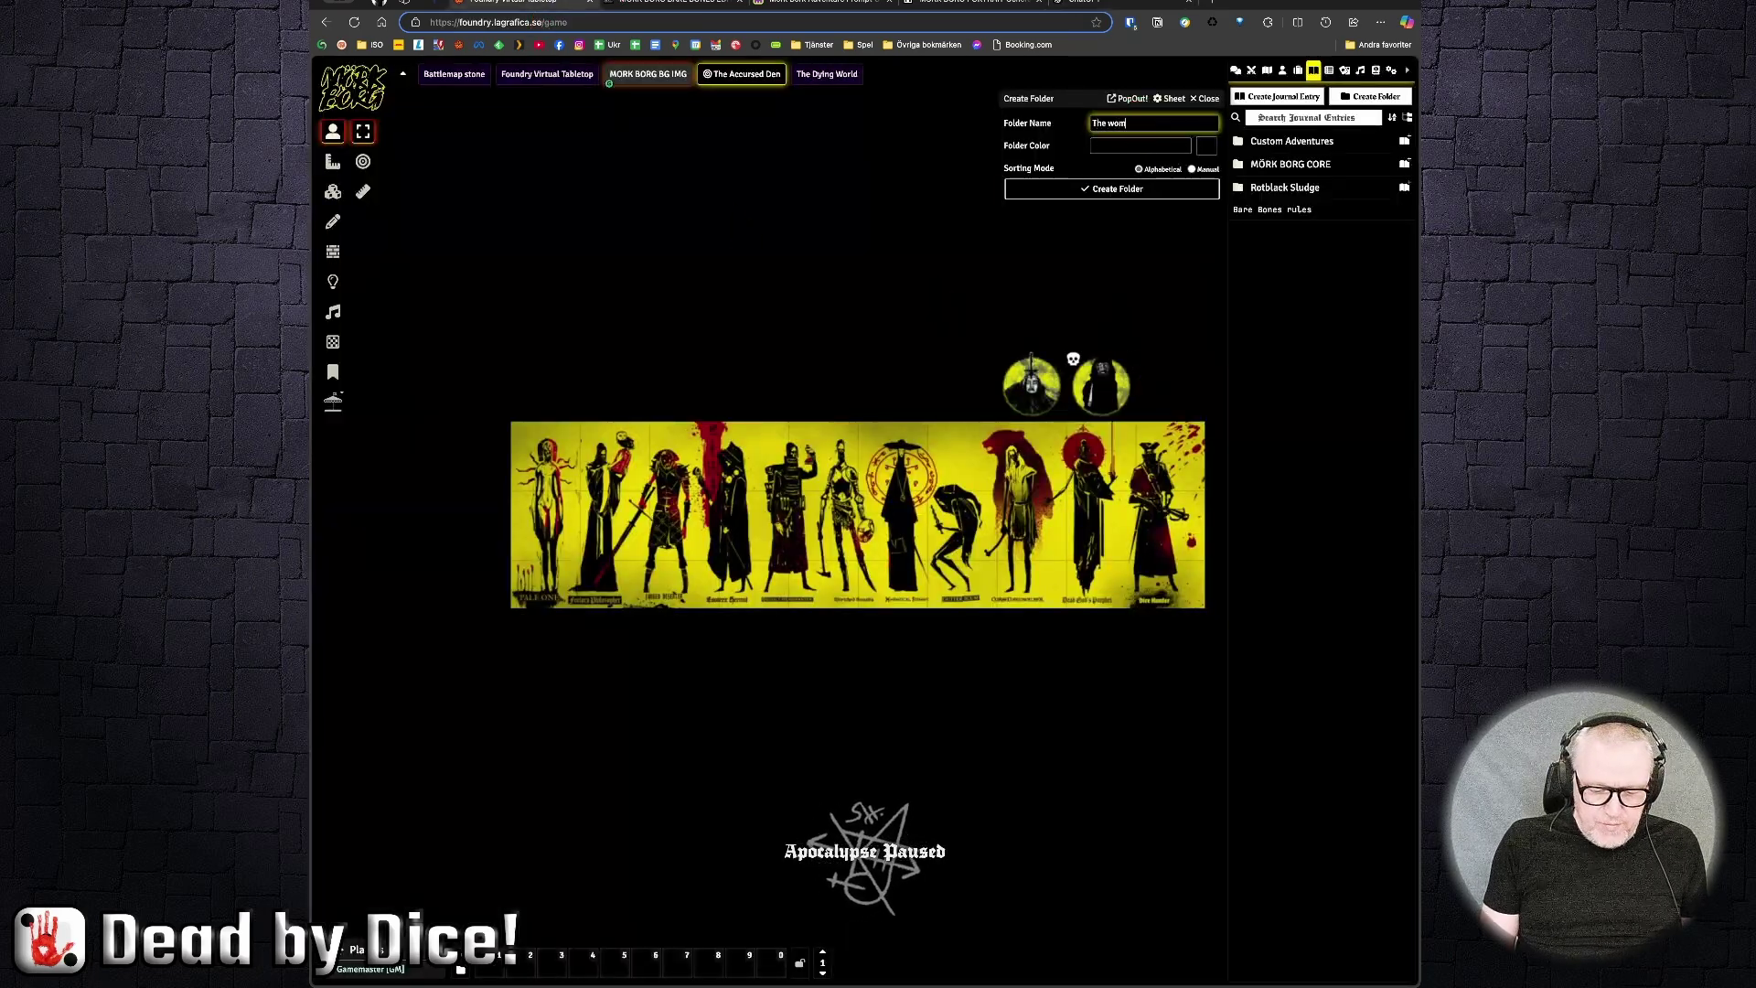
pyautogui.write('b of the abyss')
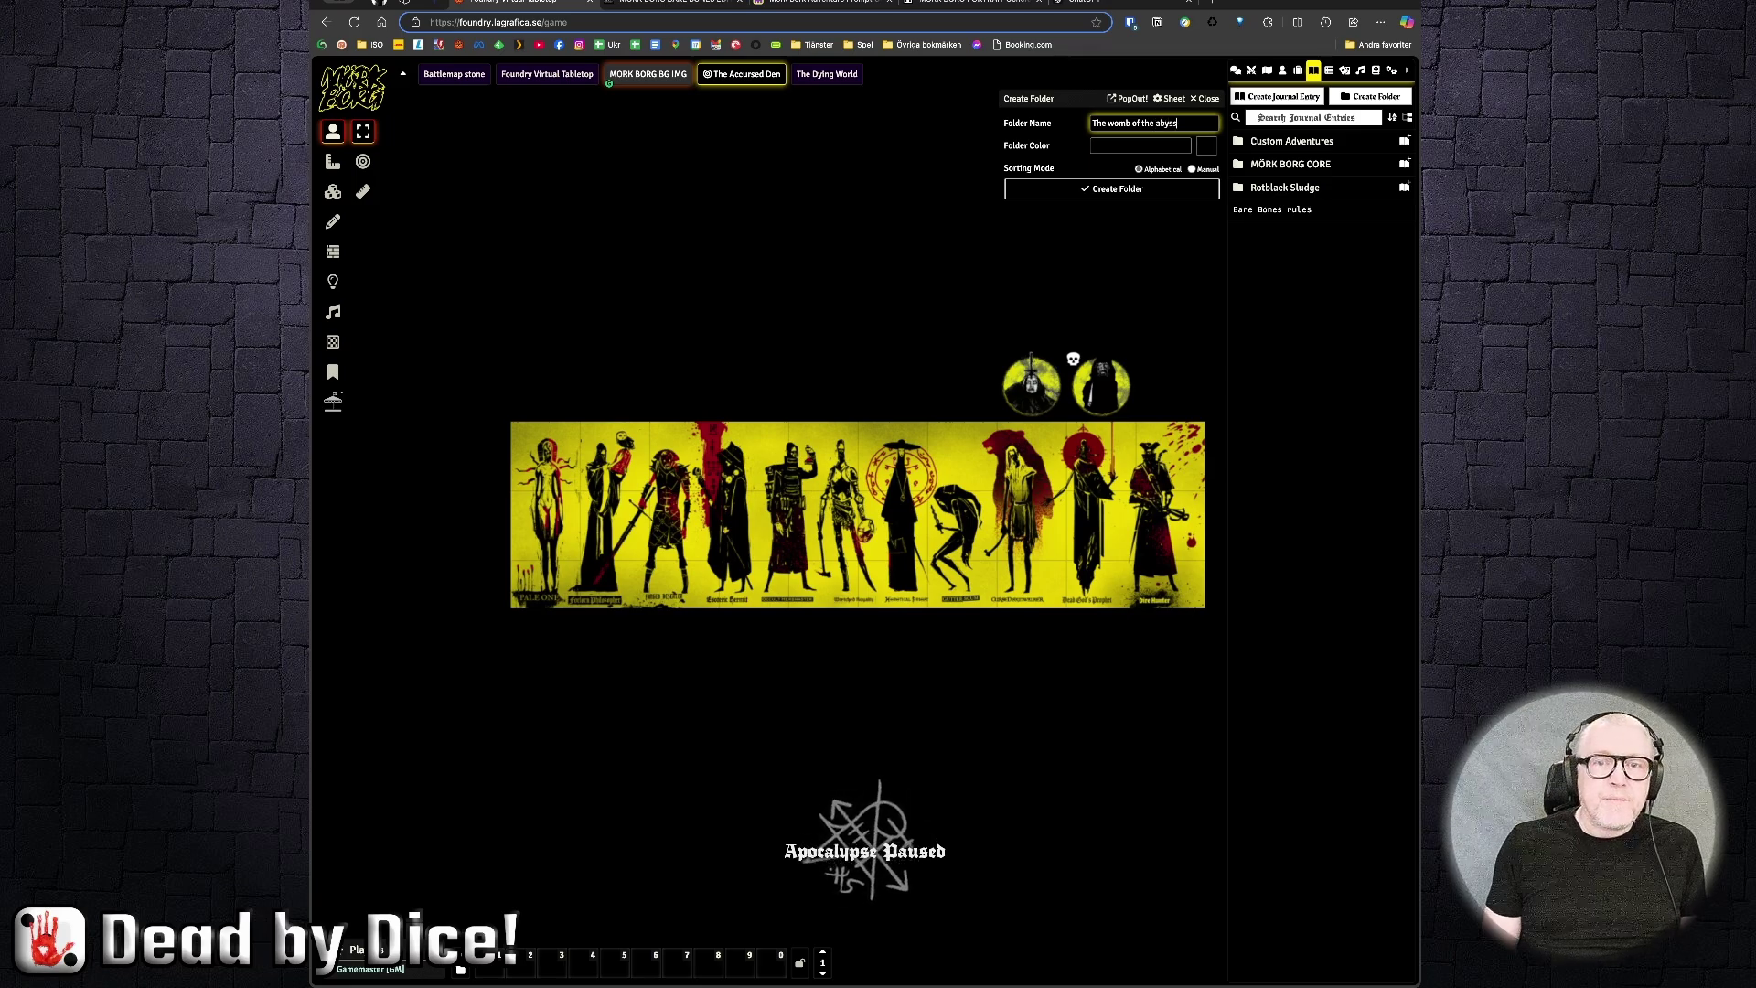
pyautogui.click(1108, 194)
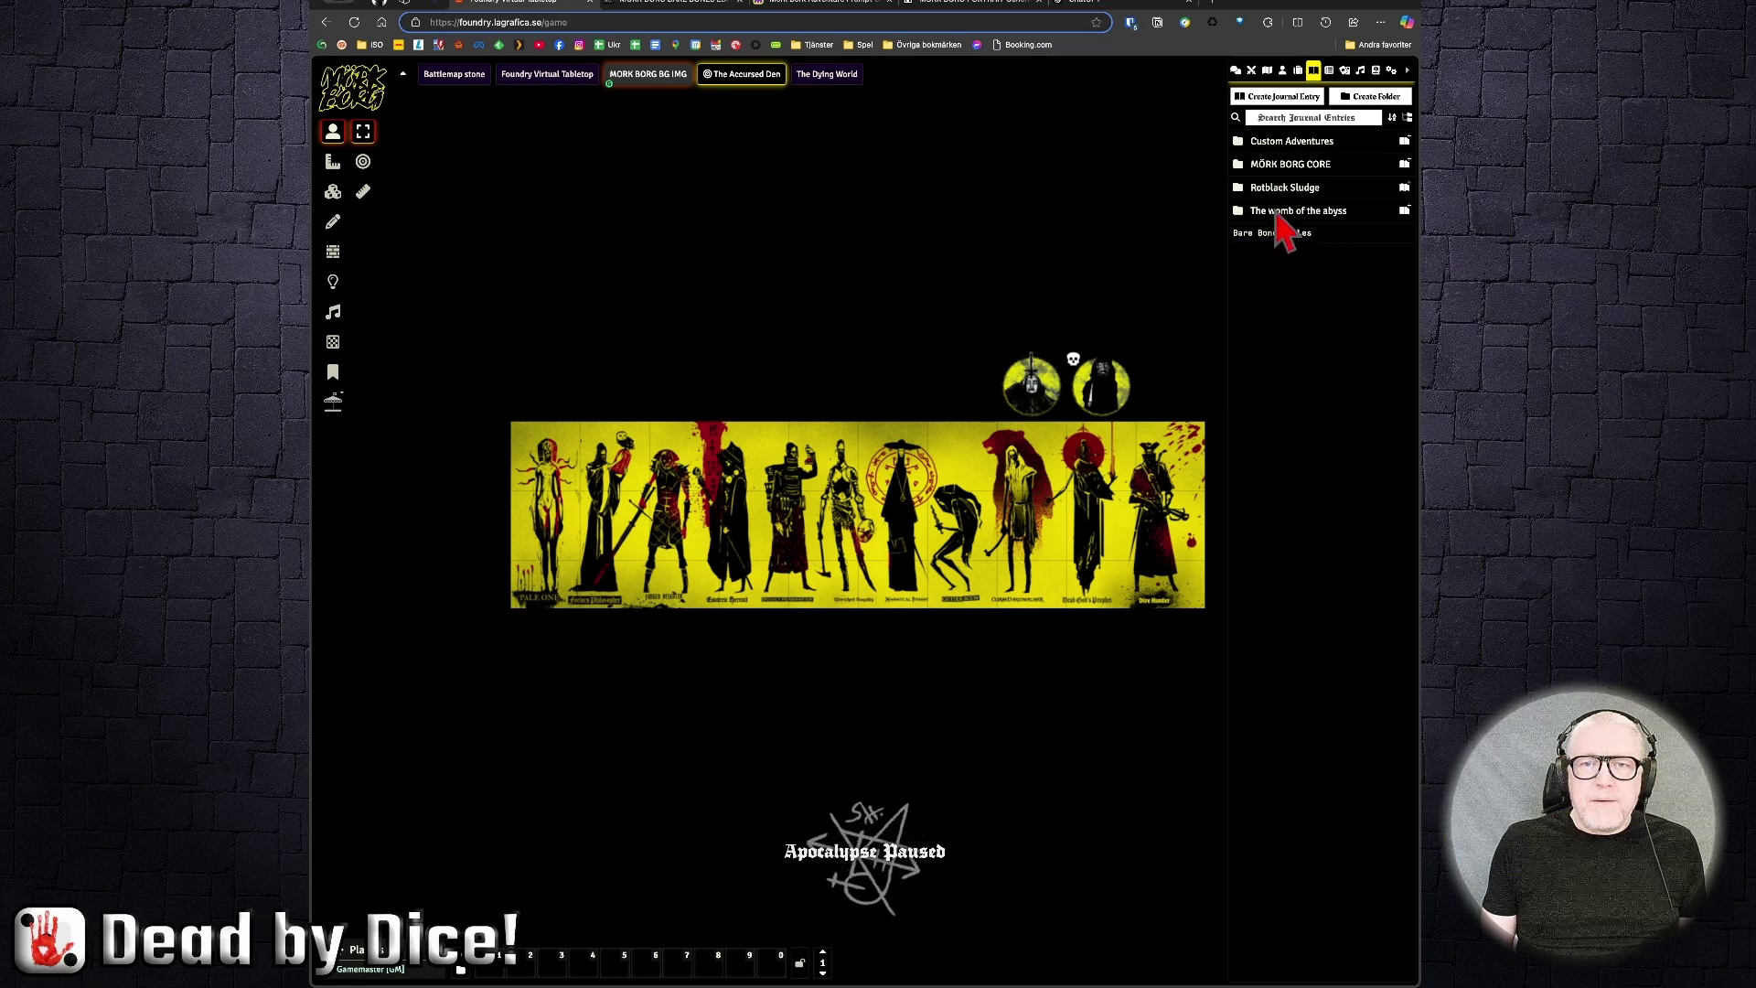
# Step: Create a journal entry named "Adventure" inside the folder "The womb of the abyss"
pyautogui.click(1290, 210)
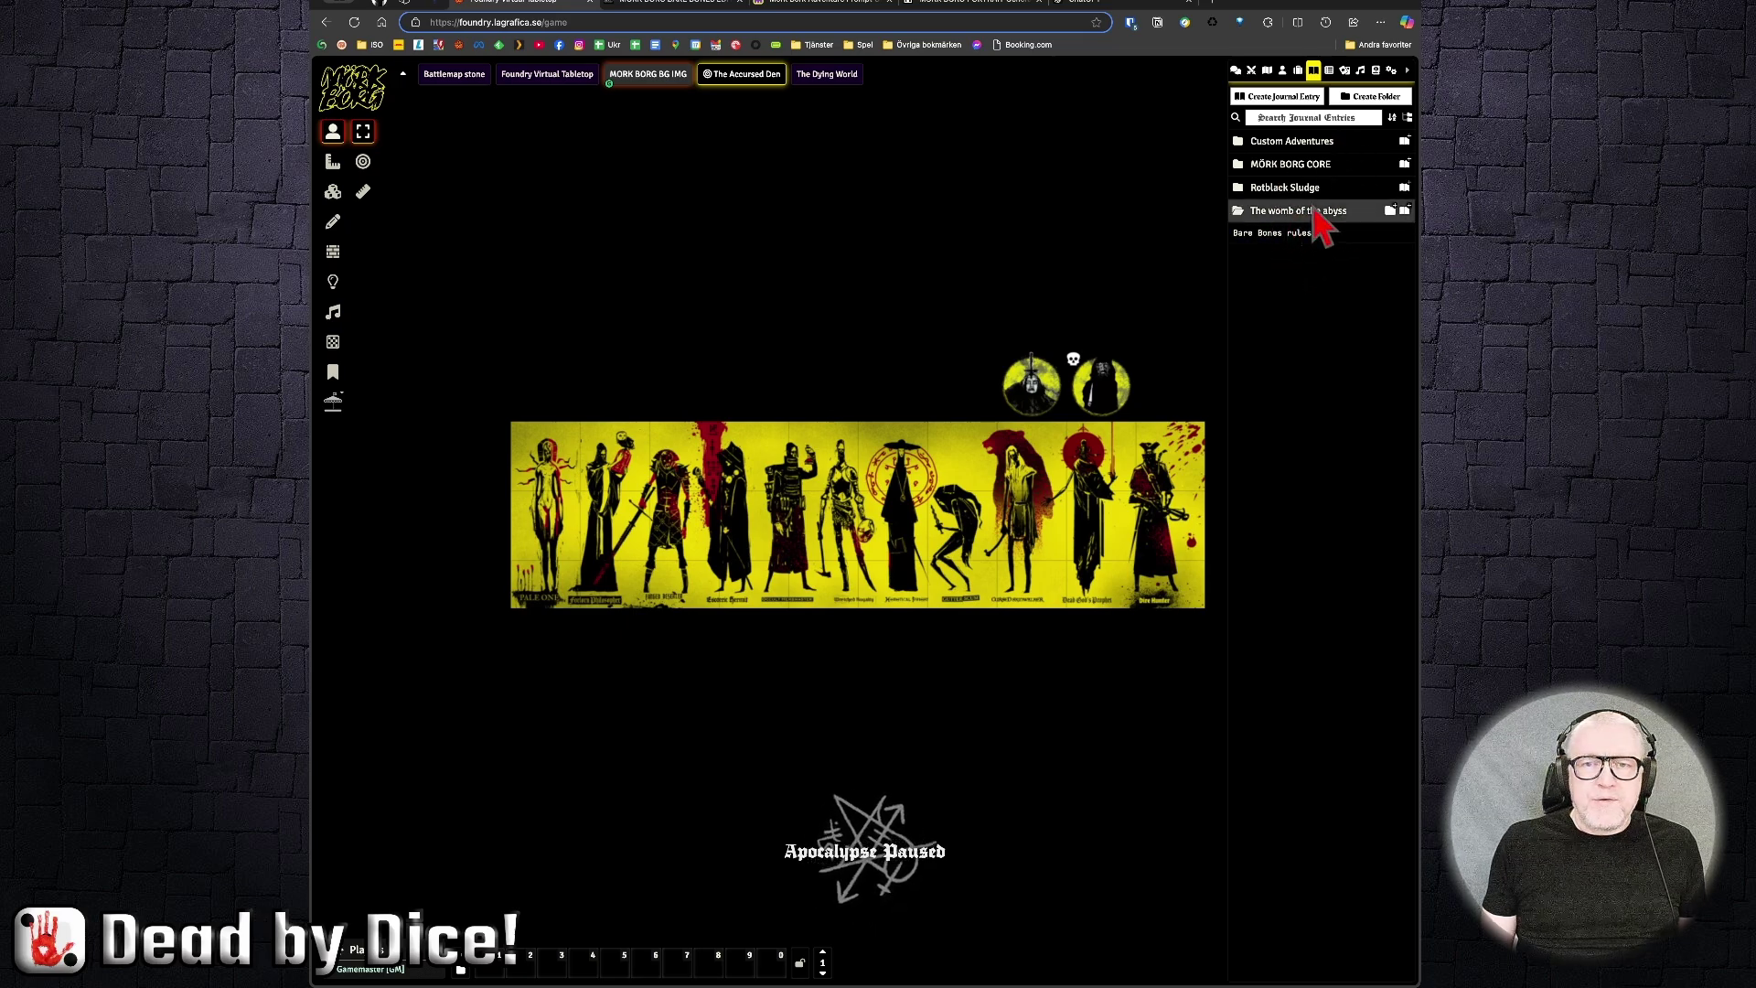
pyautogui.click(1404, 211)
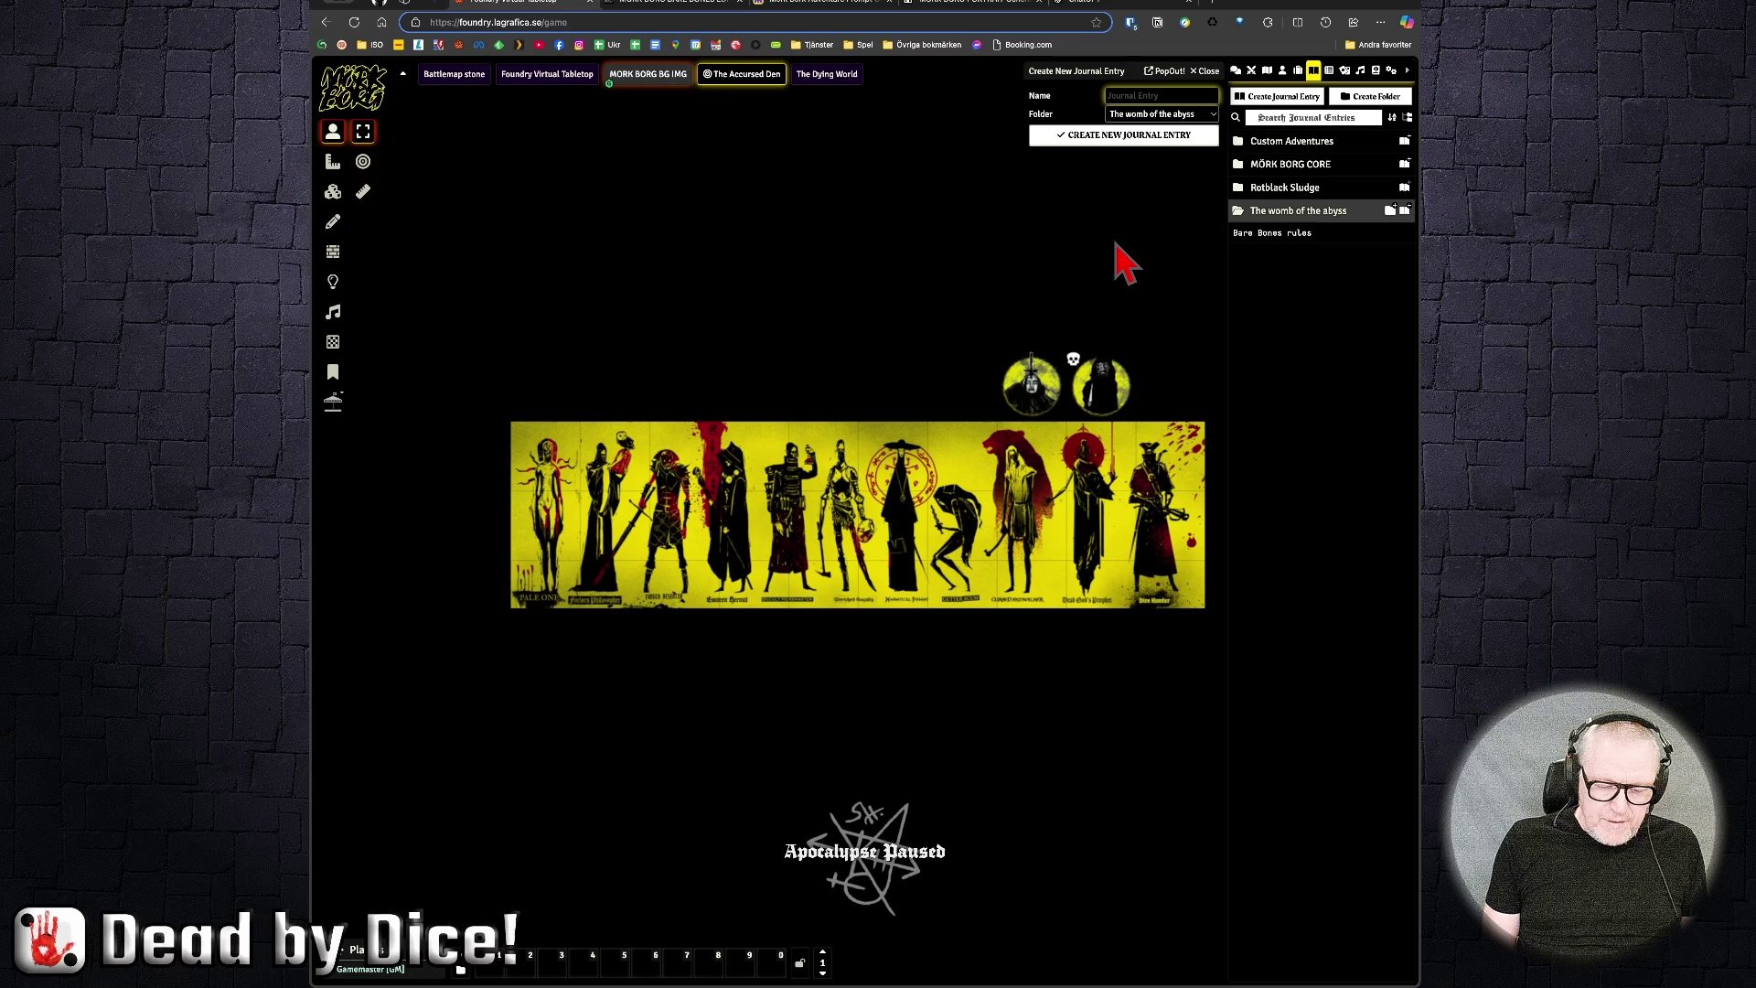
pyautogui.write('St')
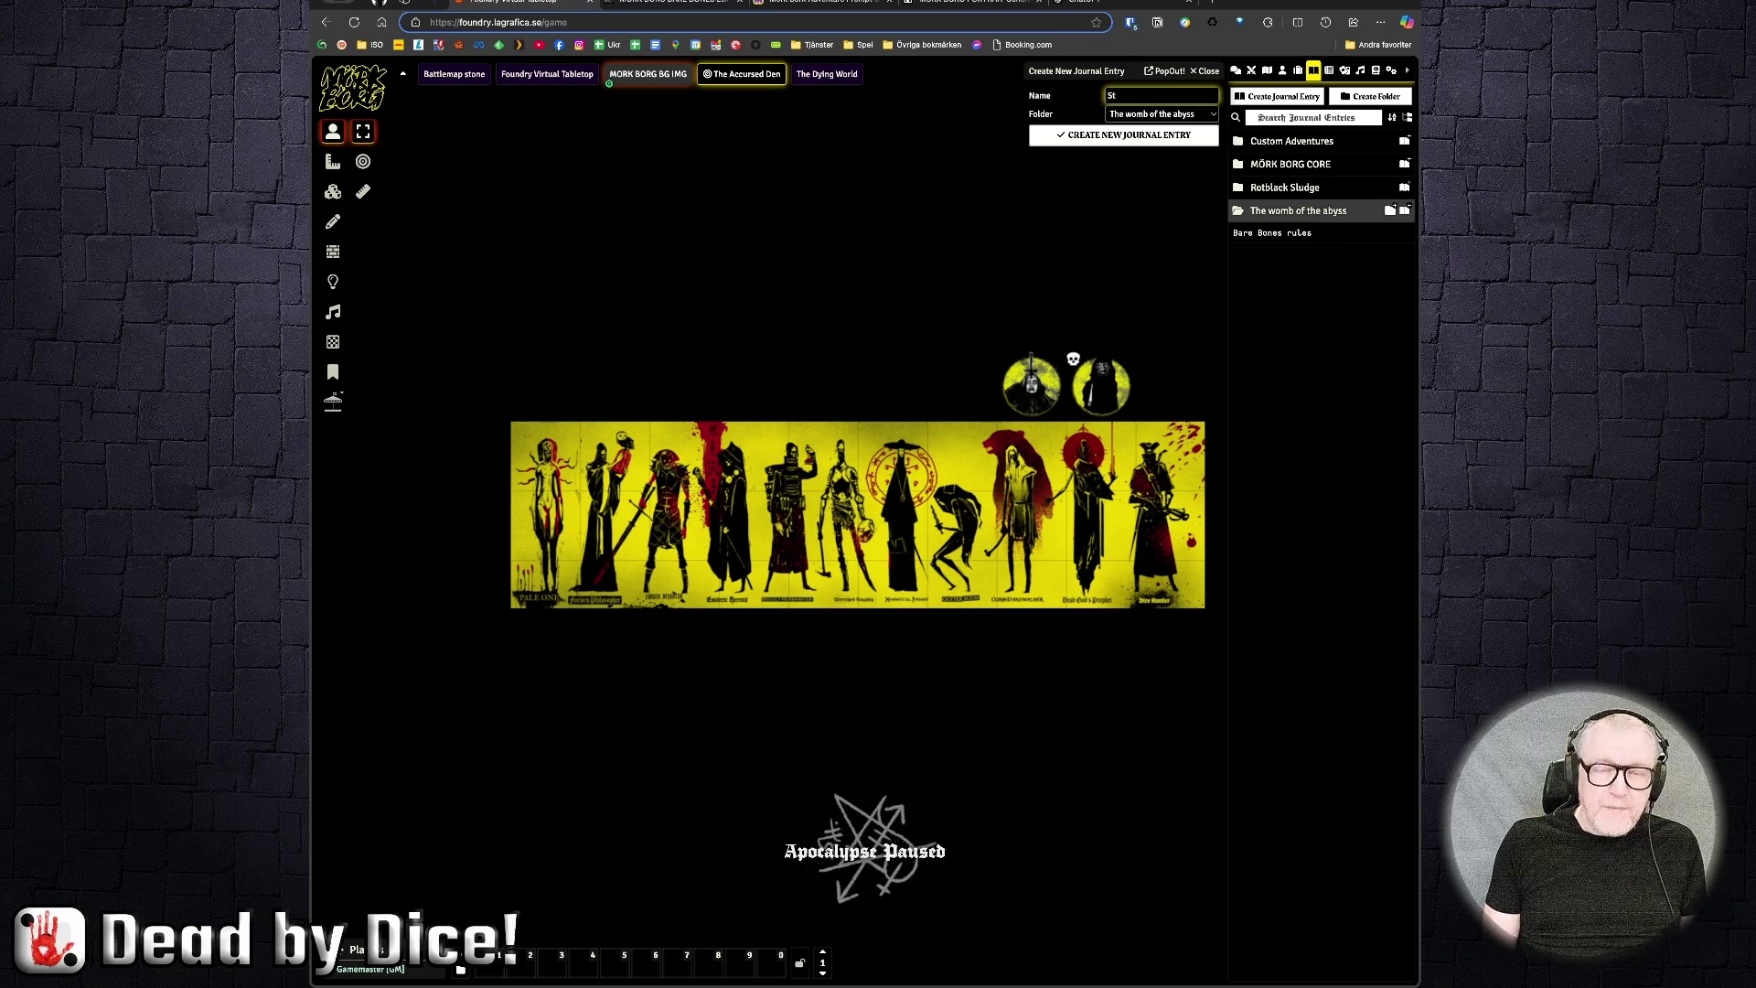
pyautogui.press('BackSpace')
pyautogui.press('BackSpace')
pyautogui.write('Adventure')
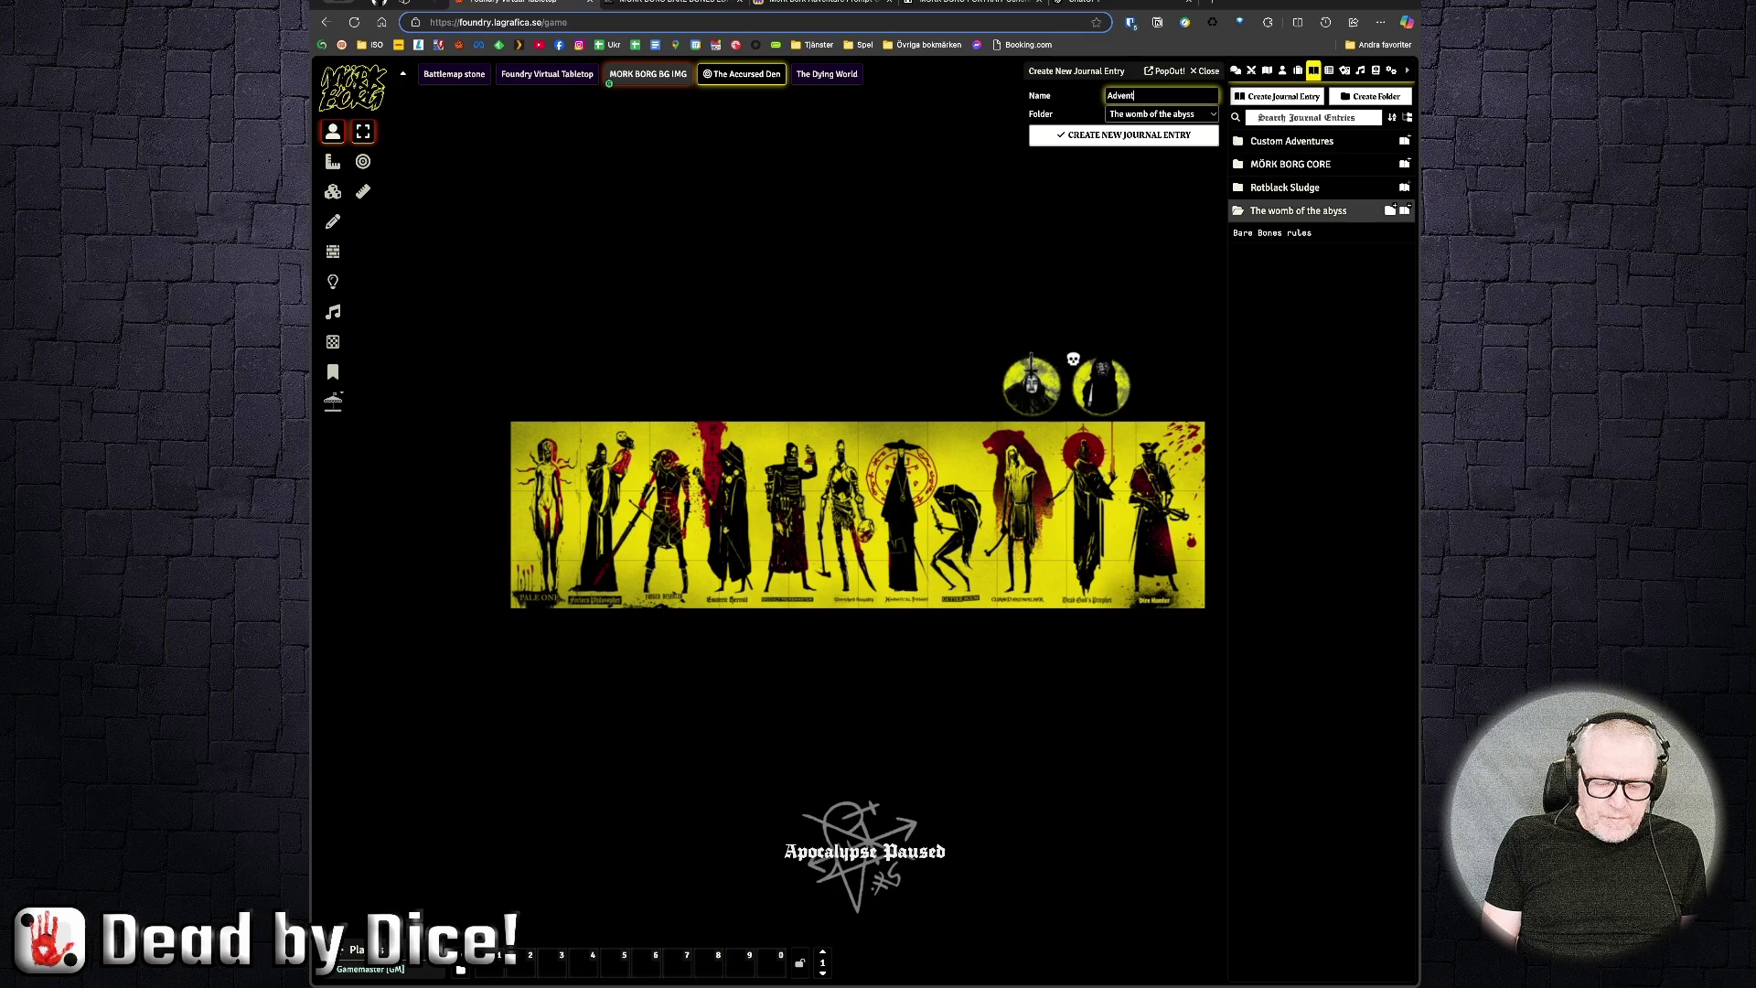
pyautogui.click(1097, 137)
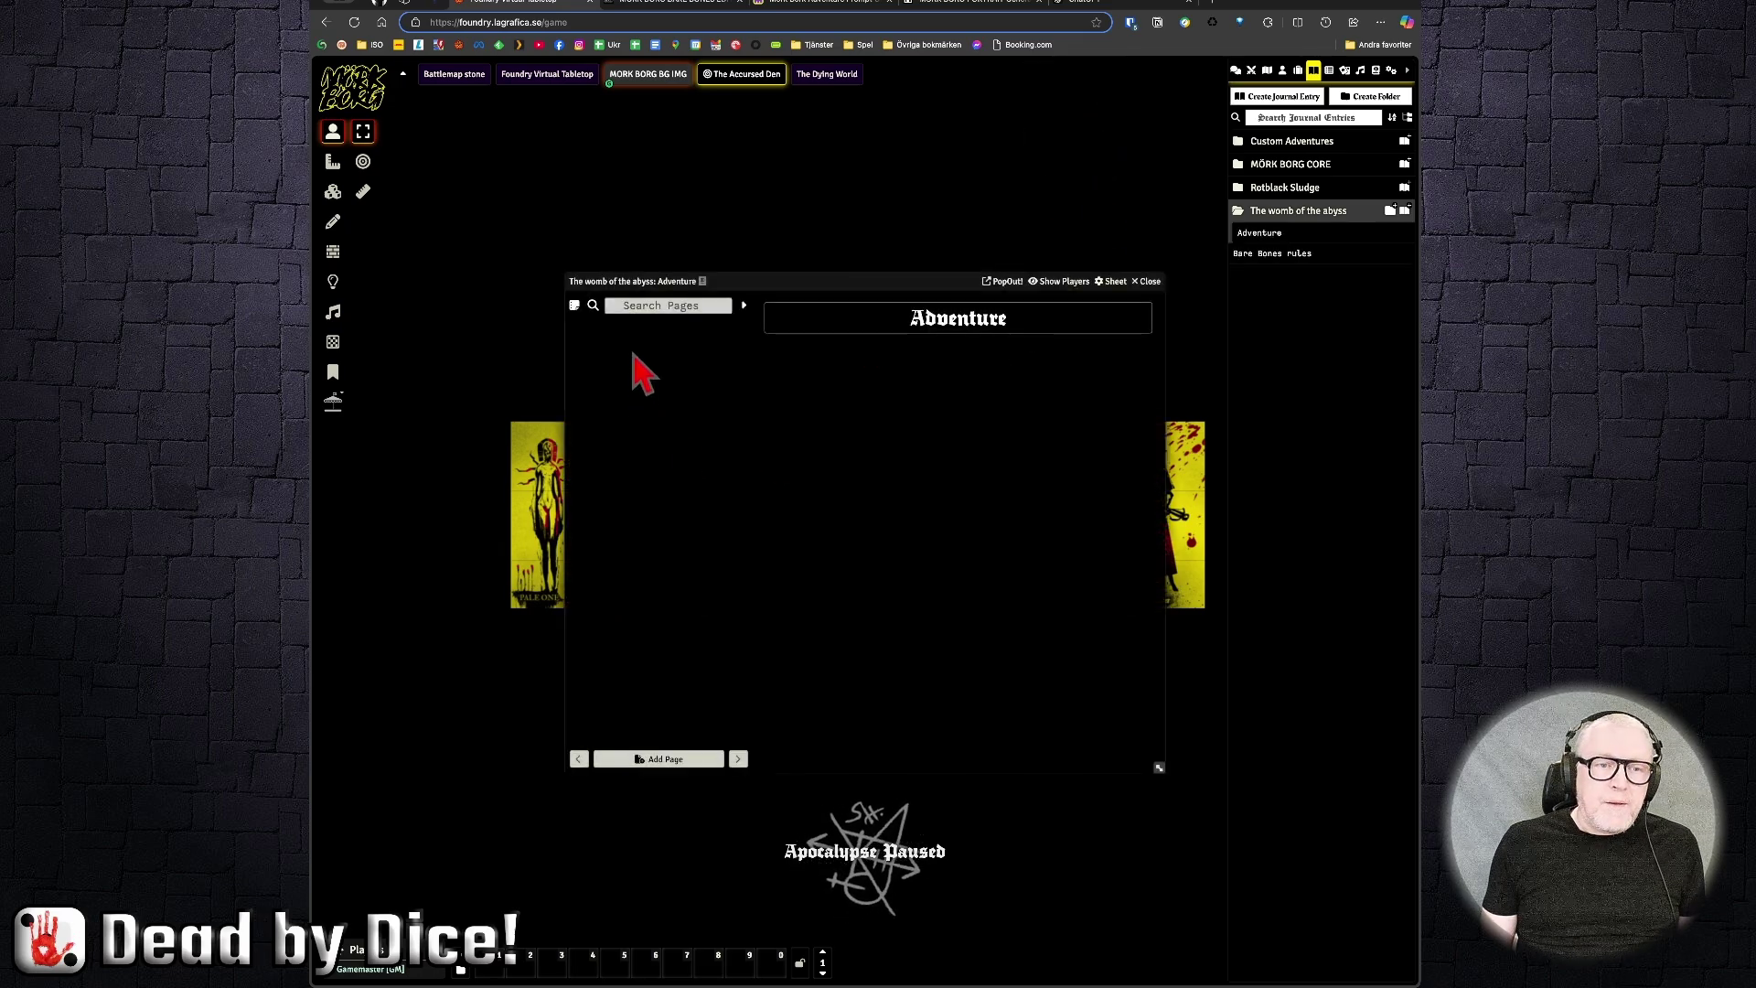
# Step: Add a text page named "Intro" to the Adventure journal and paste the copied adventure text into it
pyautogui.click(645, 761)
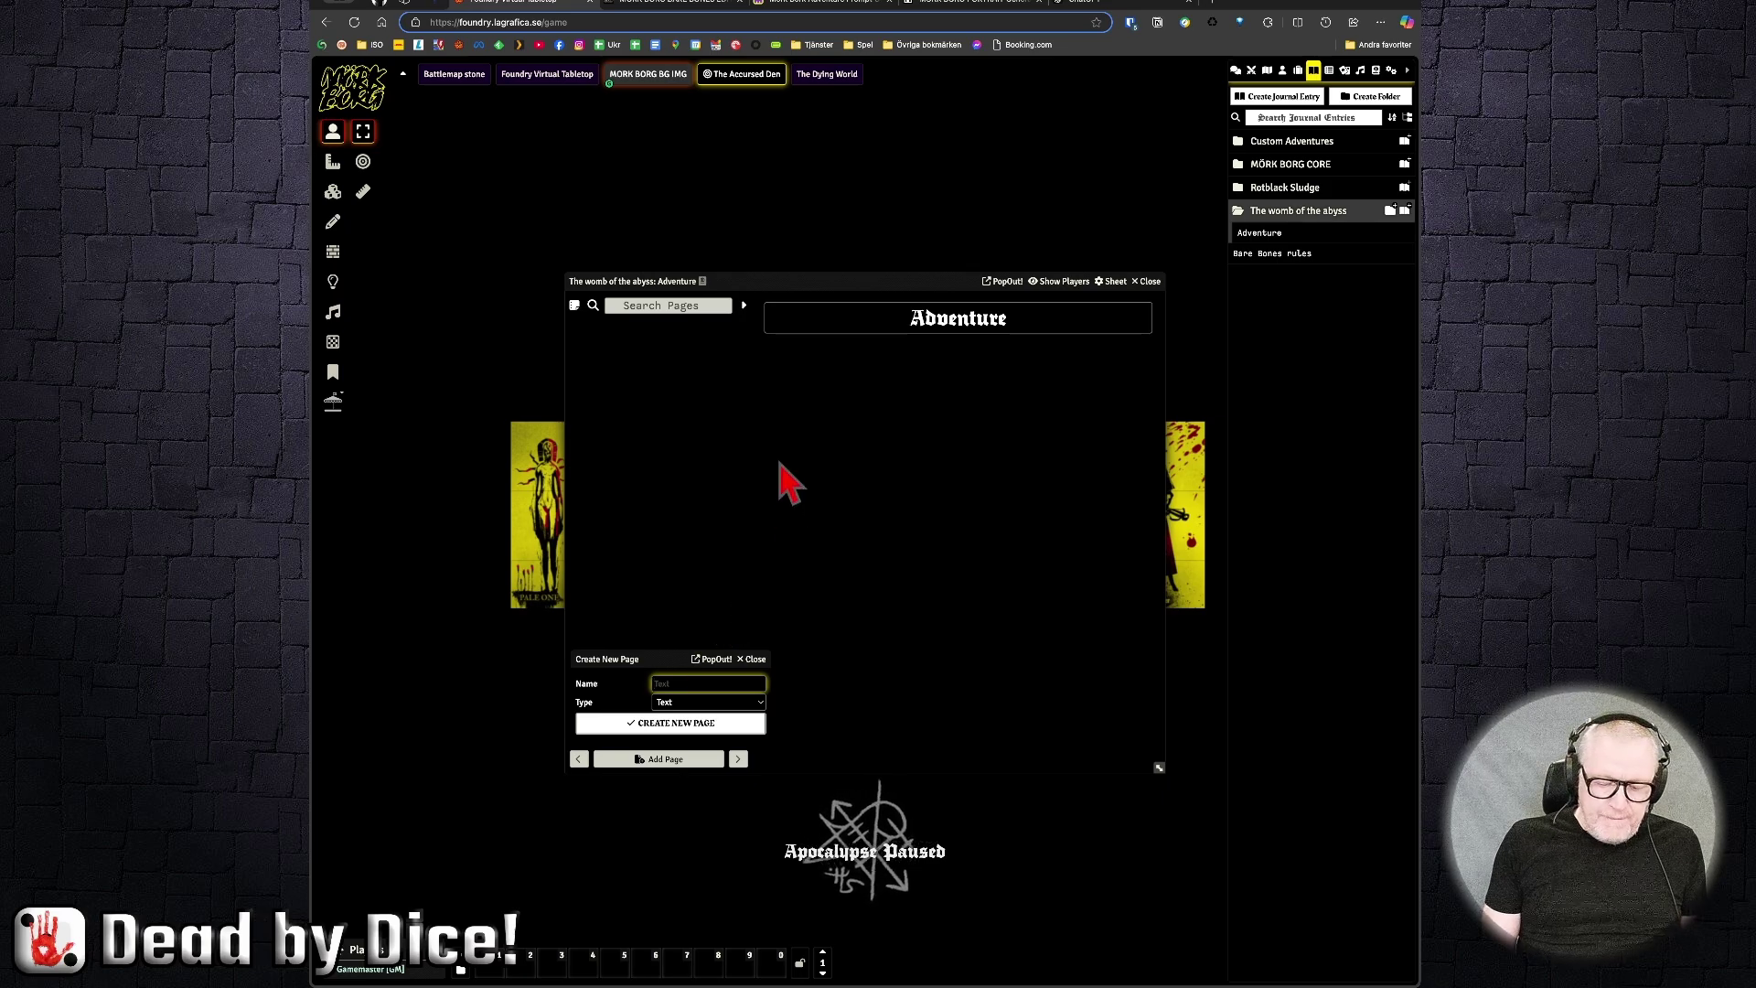
pyautogui.write('Intro')
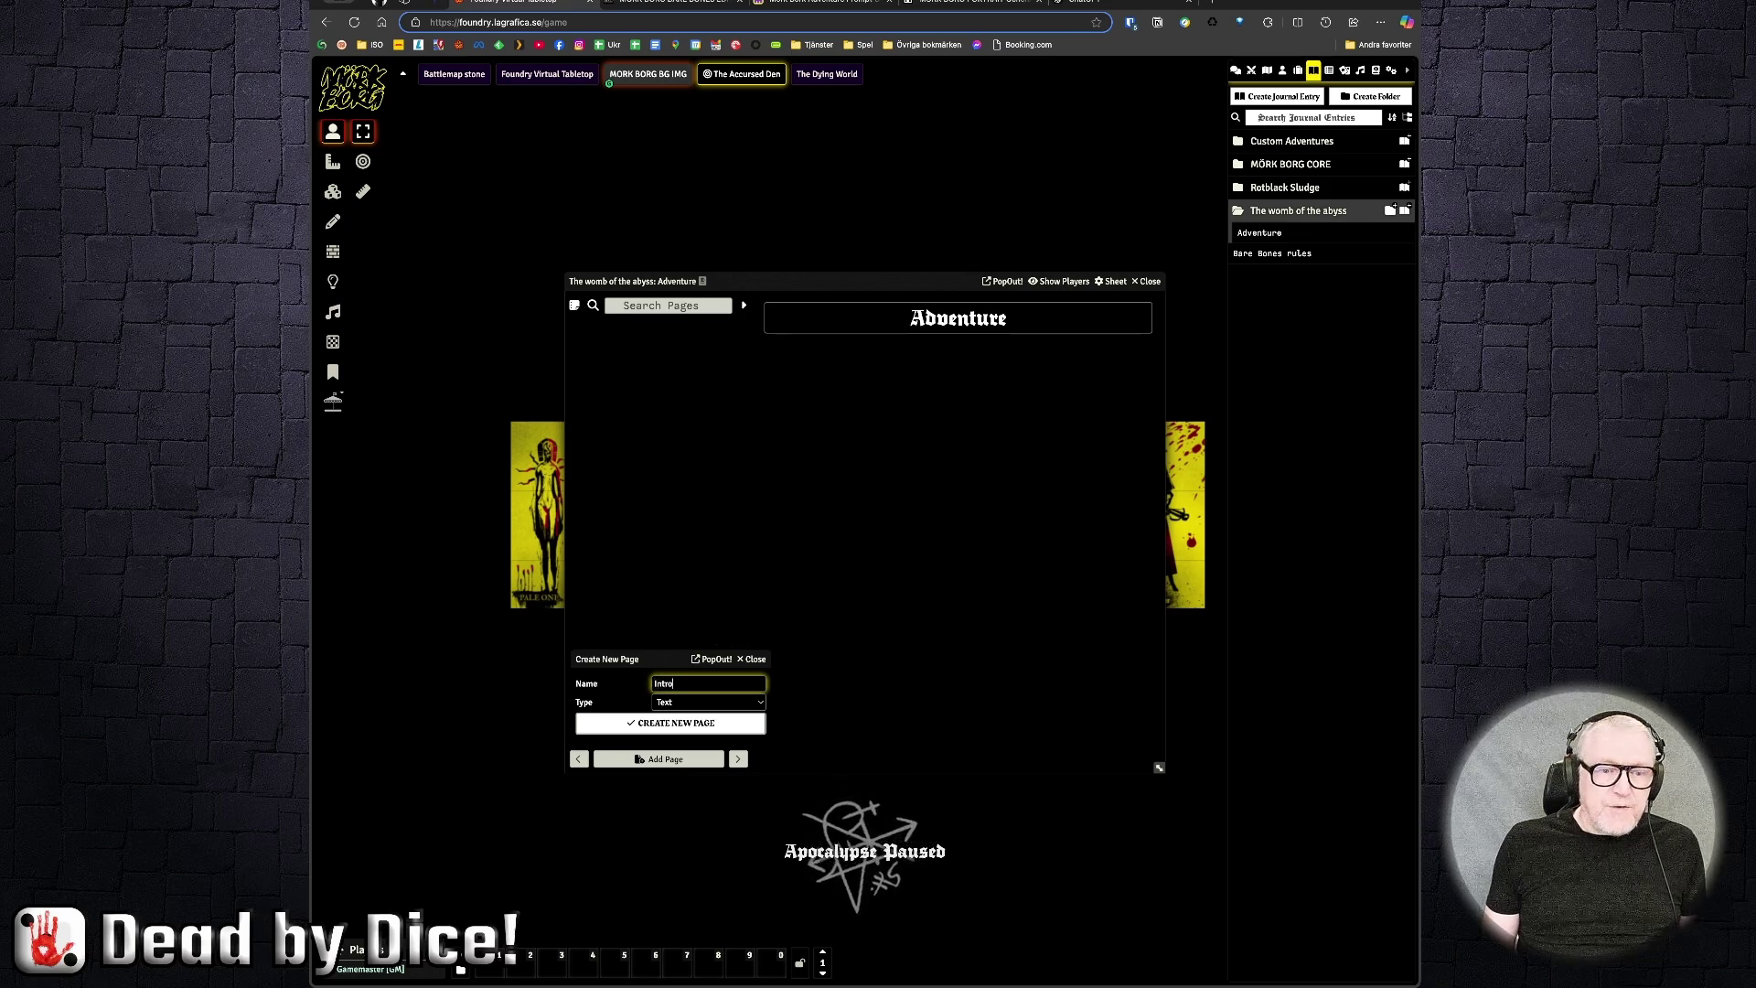
pyautogui.click(672, 724)
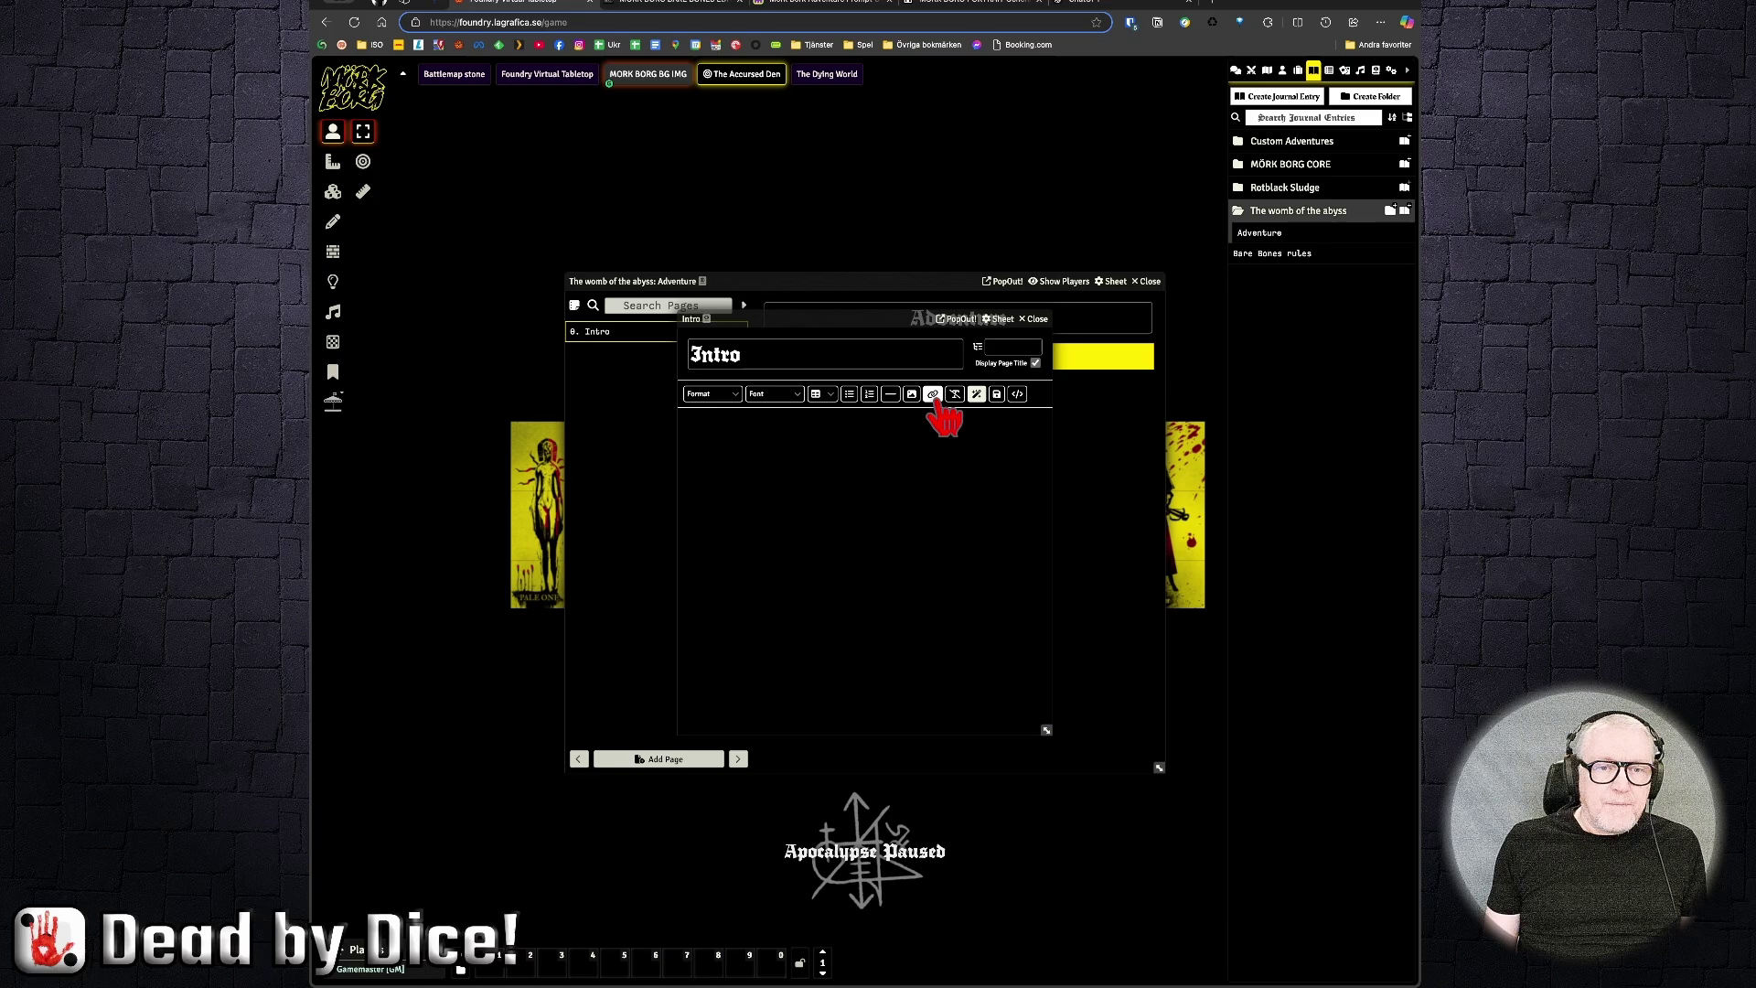
pyautogui.click(798, 462)
pyautogui.hotkey('ctrl', 'v')
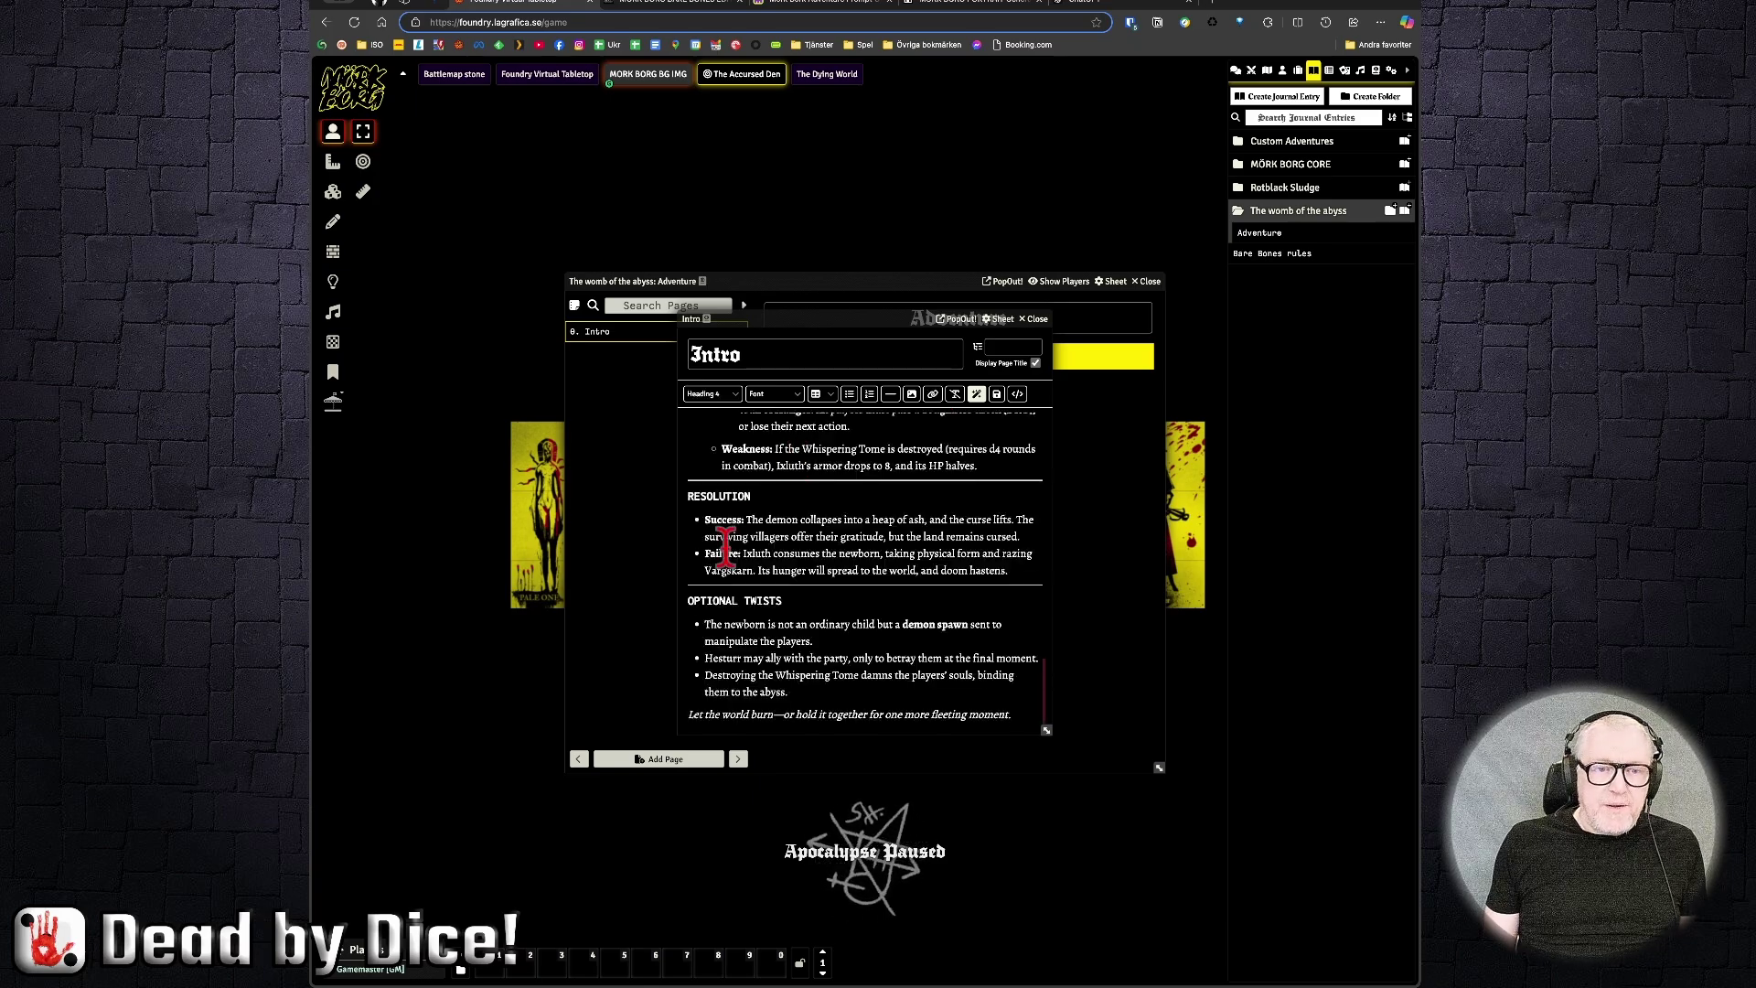
pyautogui.scroll(10, 834, 585)
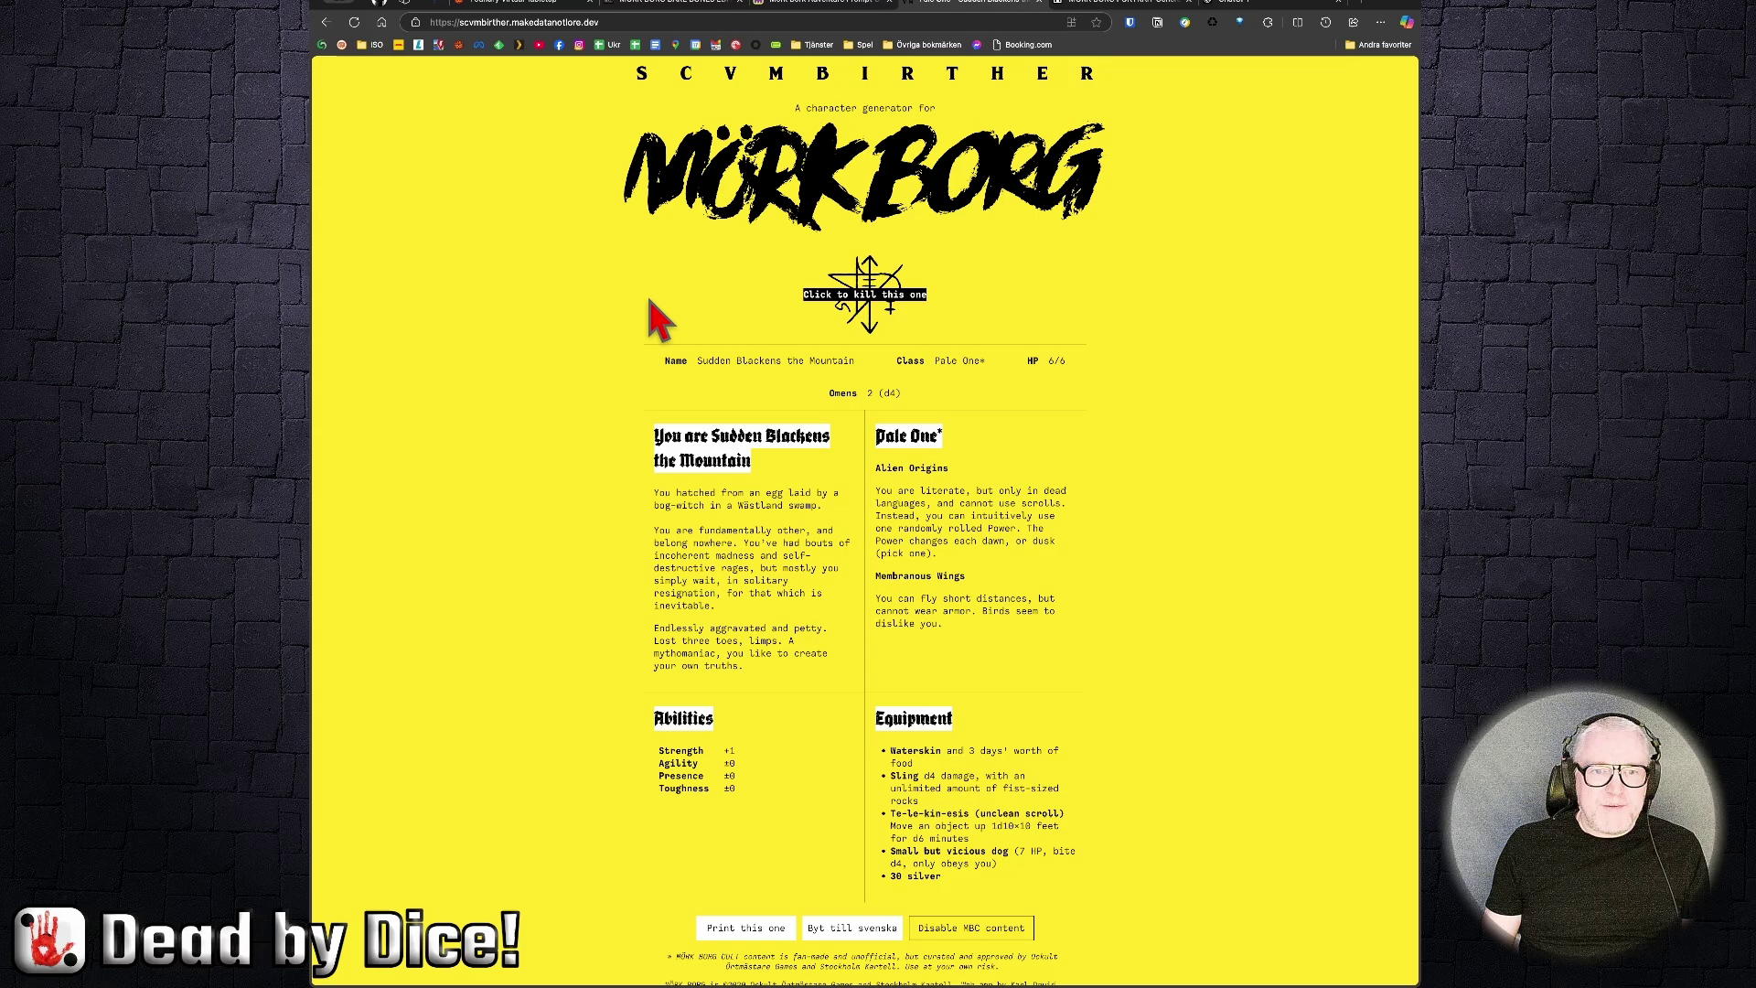
# Step: Generate a new random character in SCVMBIRTHER, and return to Foundry to close the Overview page editor and the Adventure journal
pyautogui.click(864, 306)
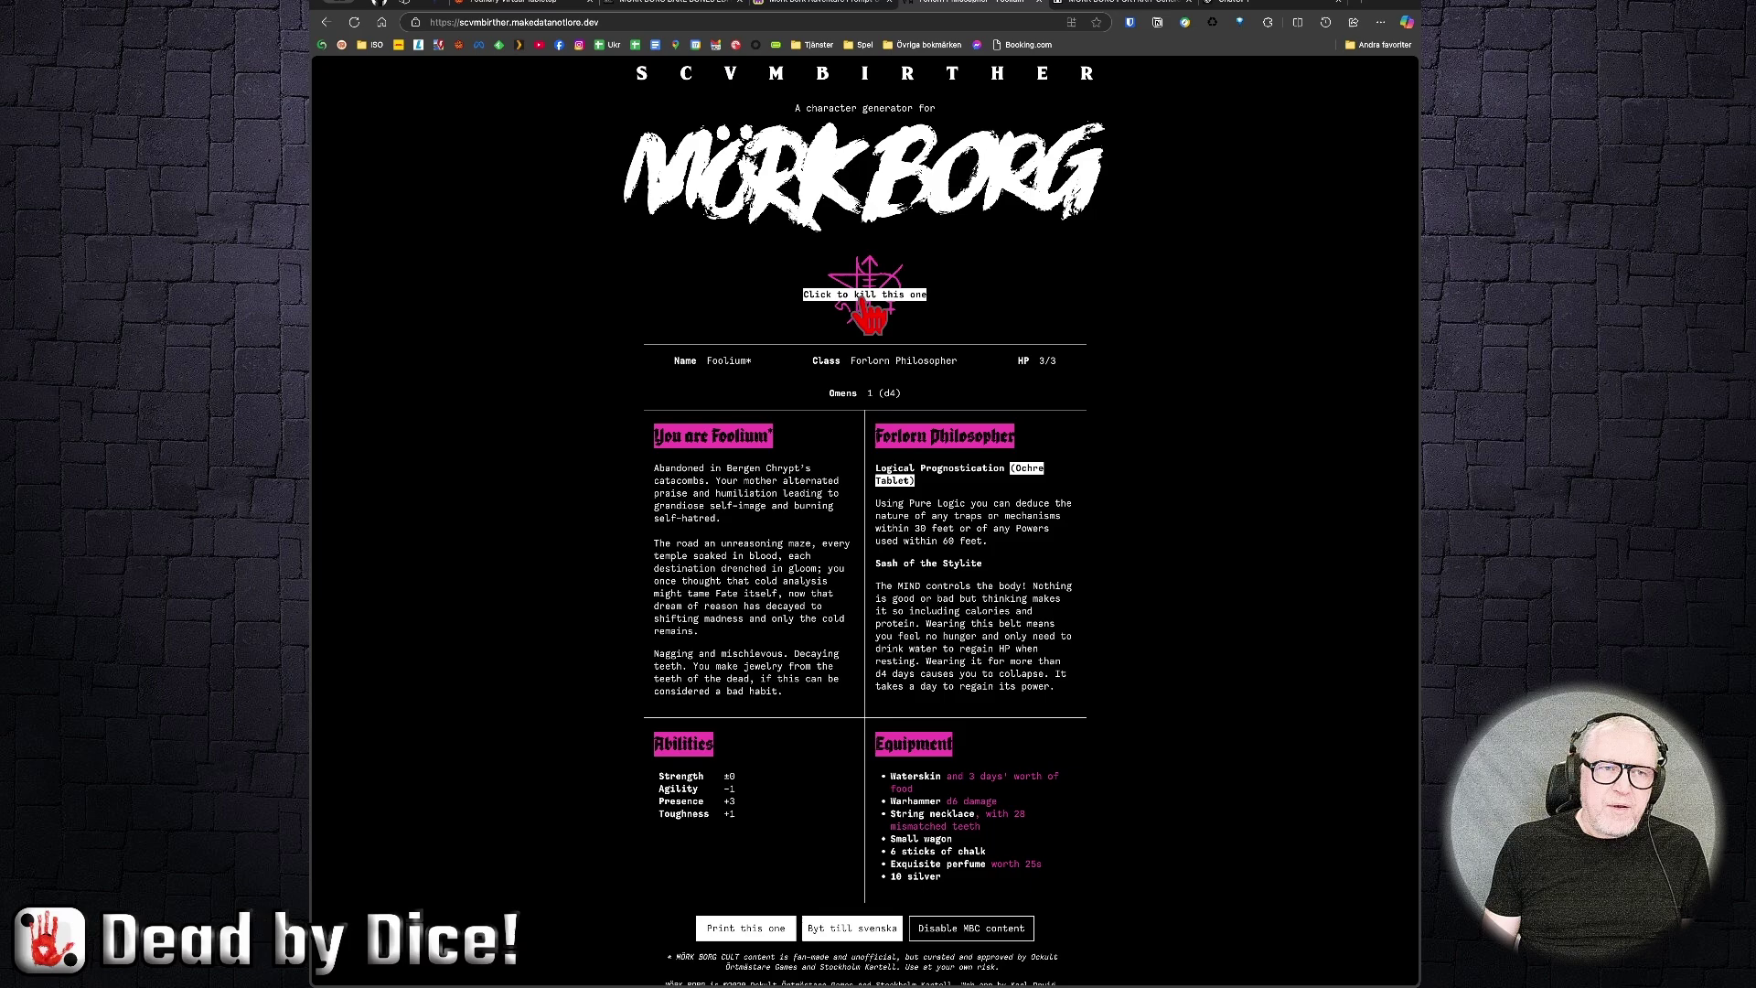
pyautogui.click(512, 4)
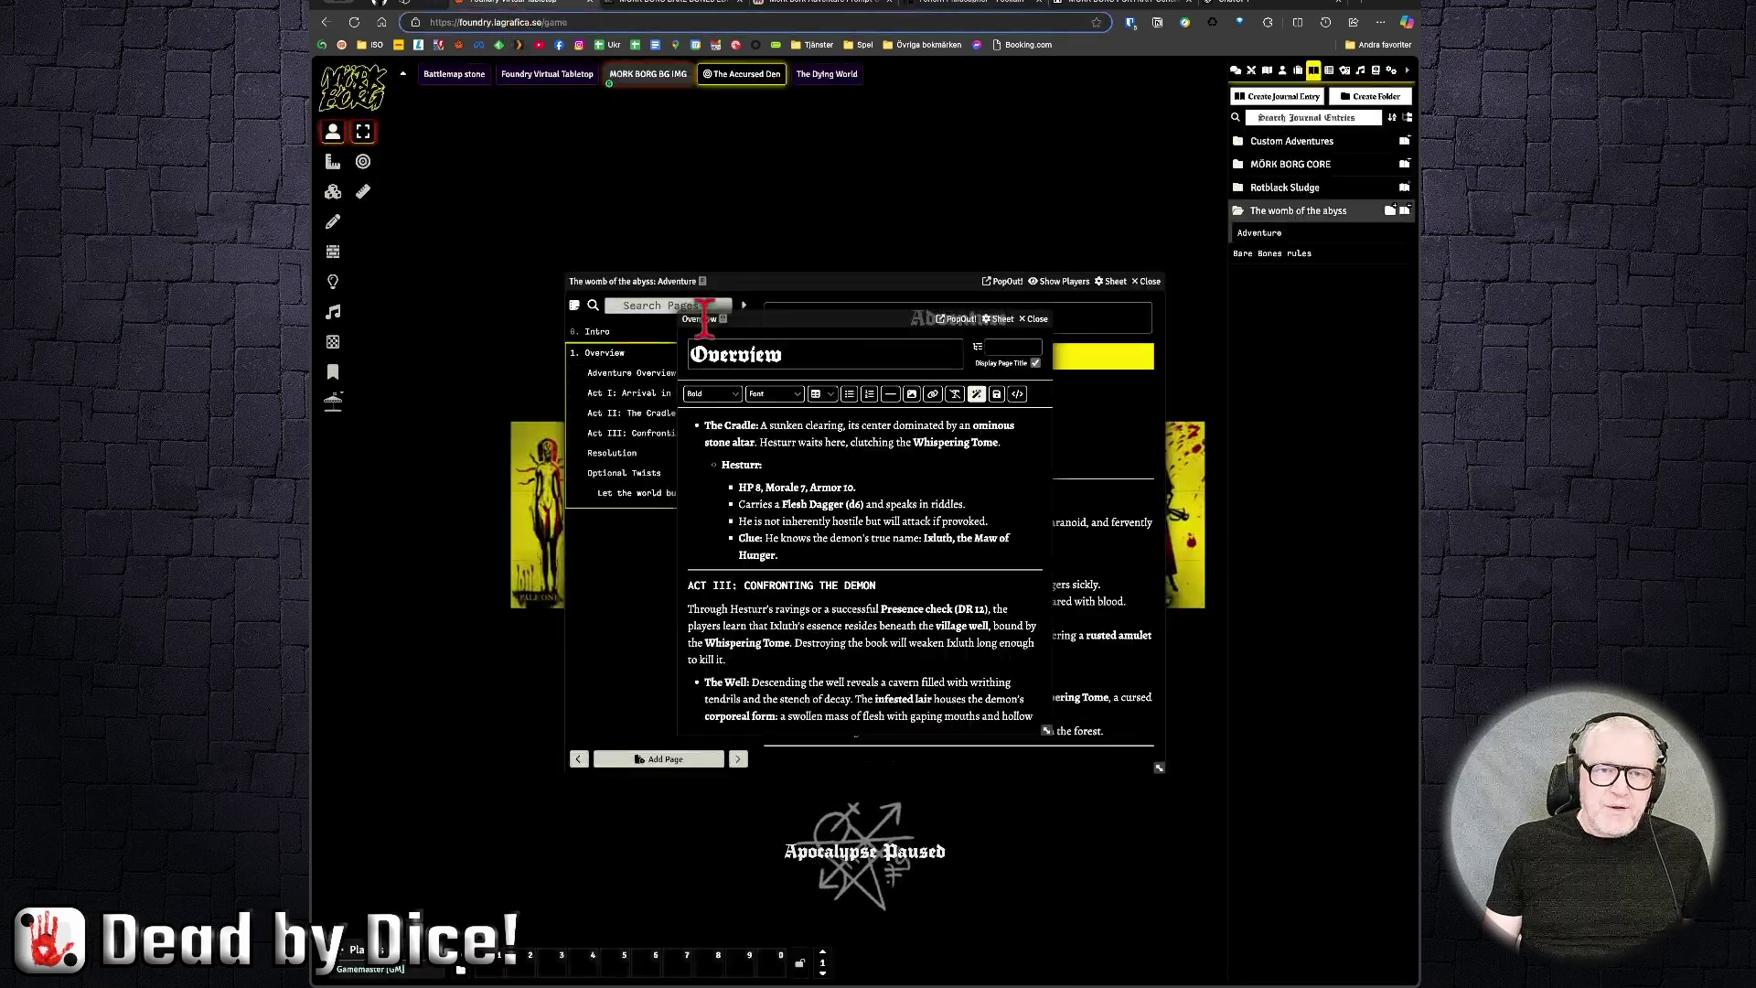
pyautogui.click(1036, 322)
pyautogui.click(1149, 281)
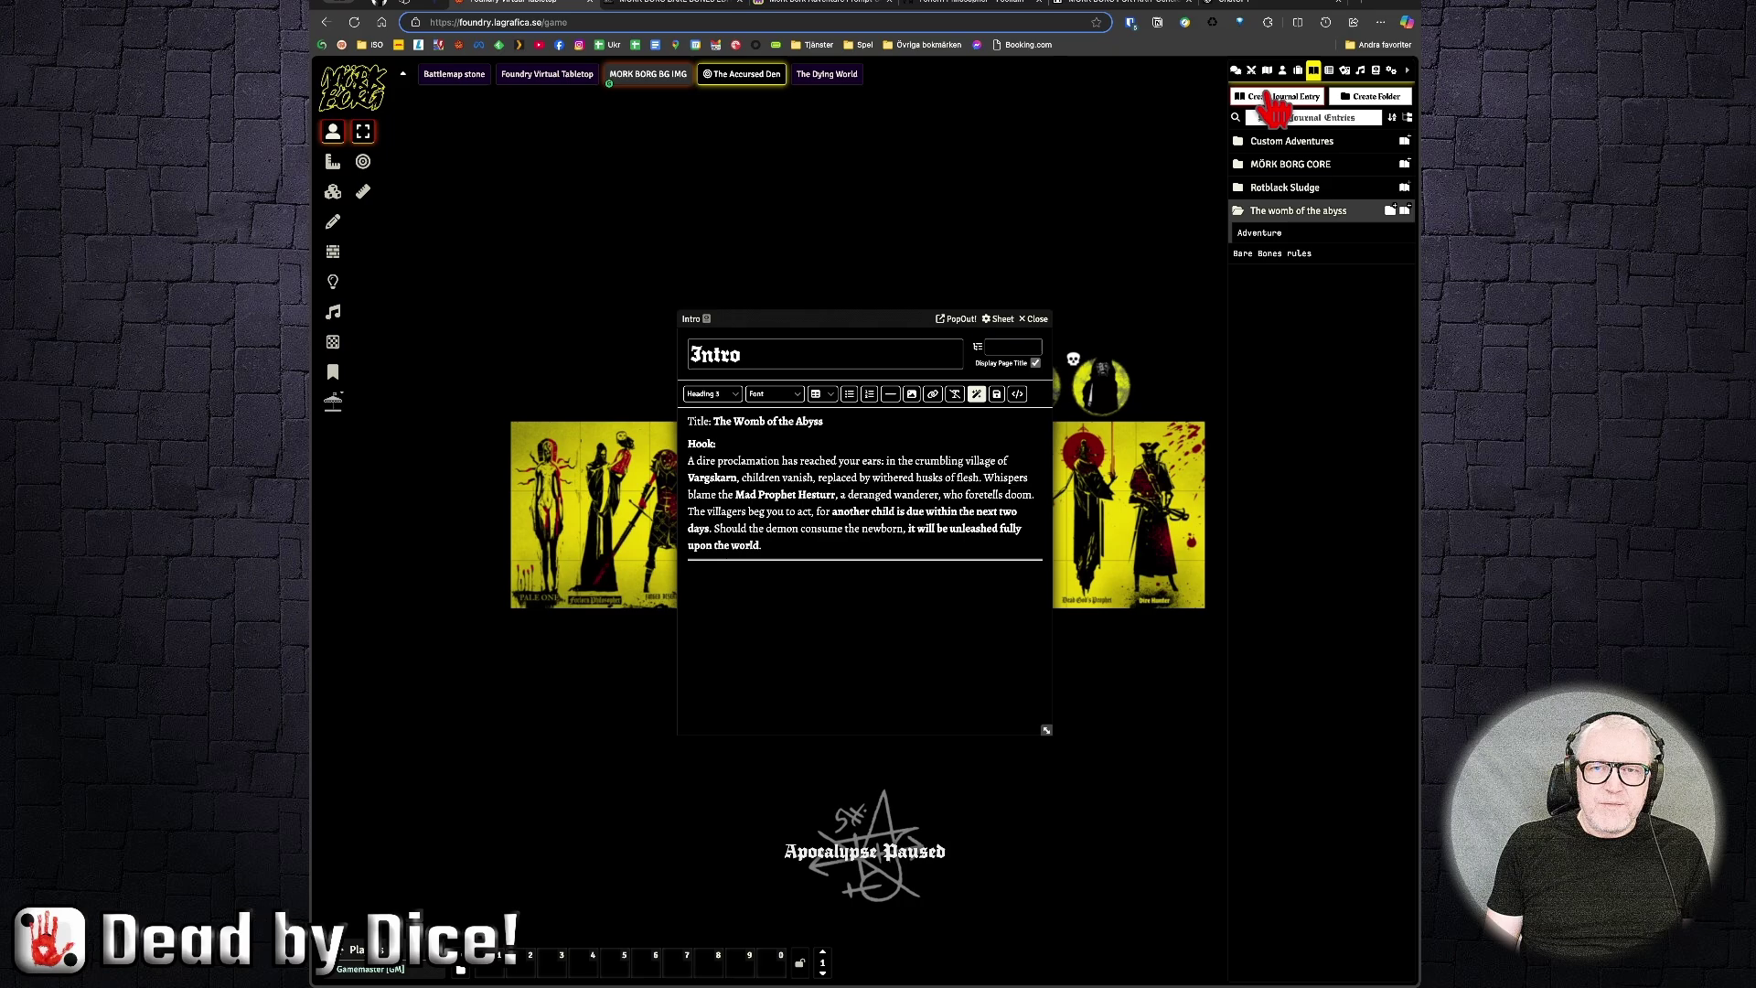
# Step: Create an actor folder named "My characters"
pyautogui.click(1282, 71)
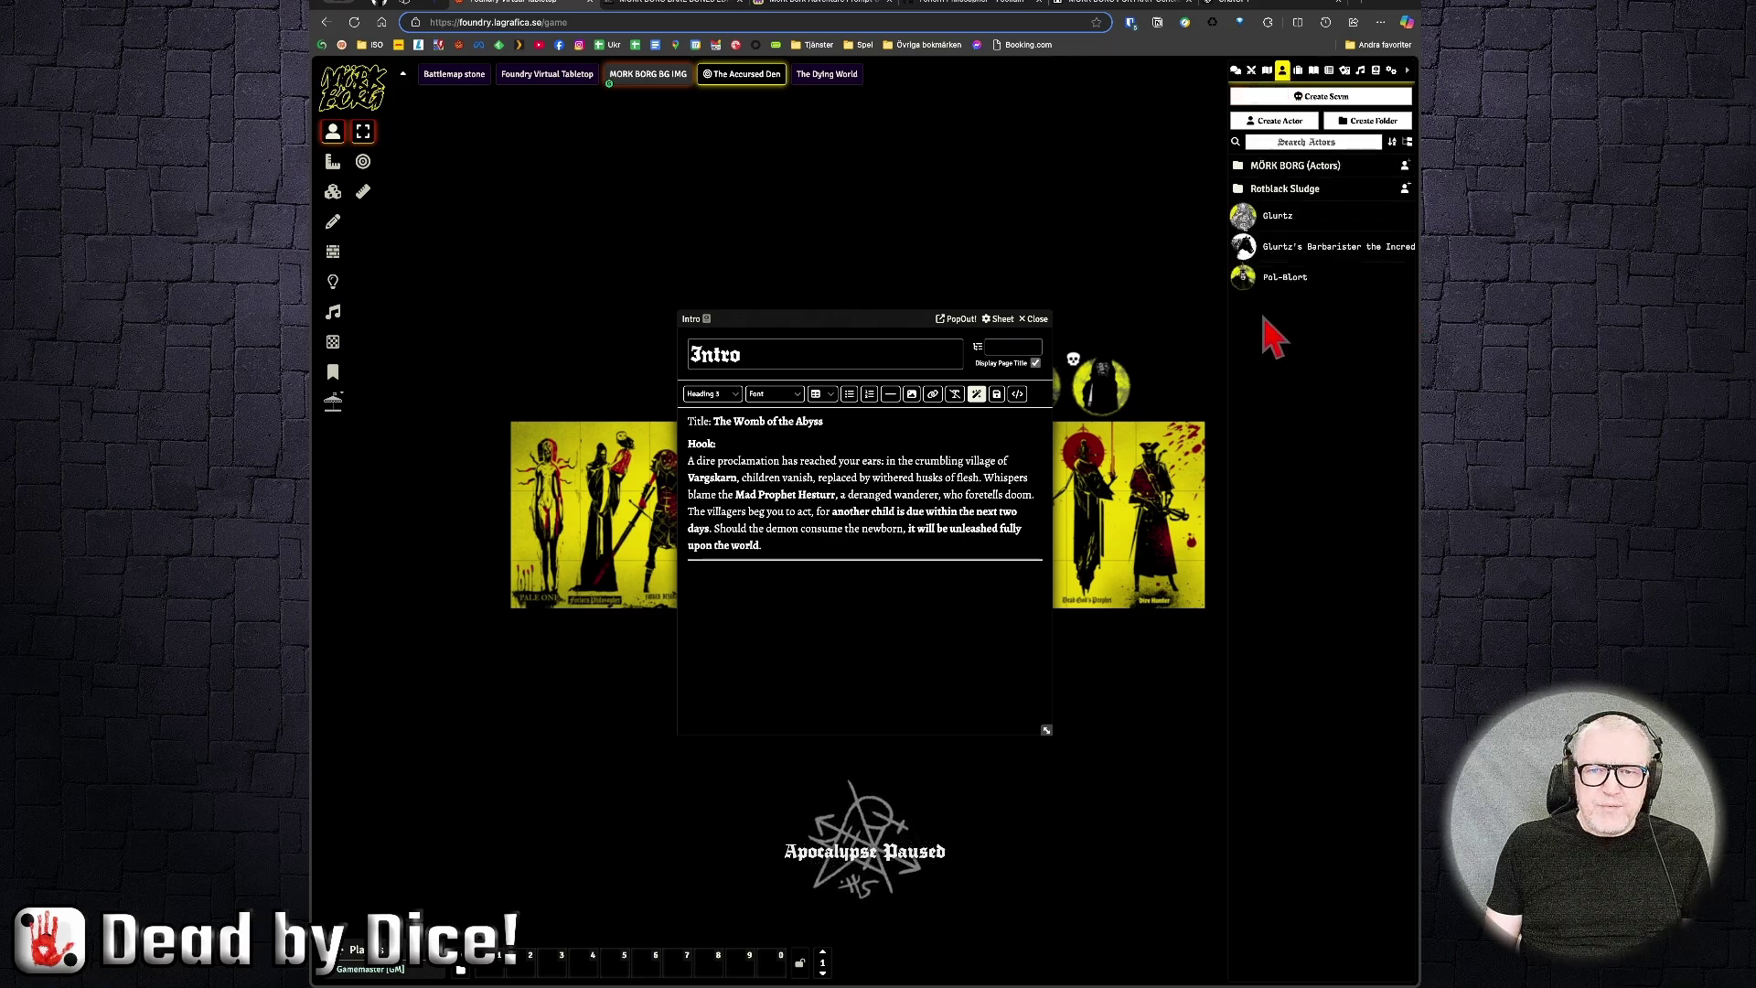
pyautogui.click(1385, 127)
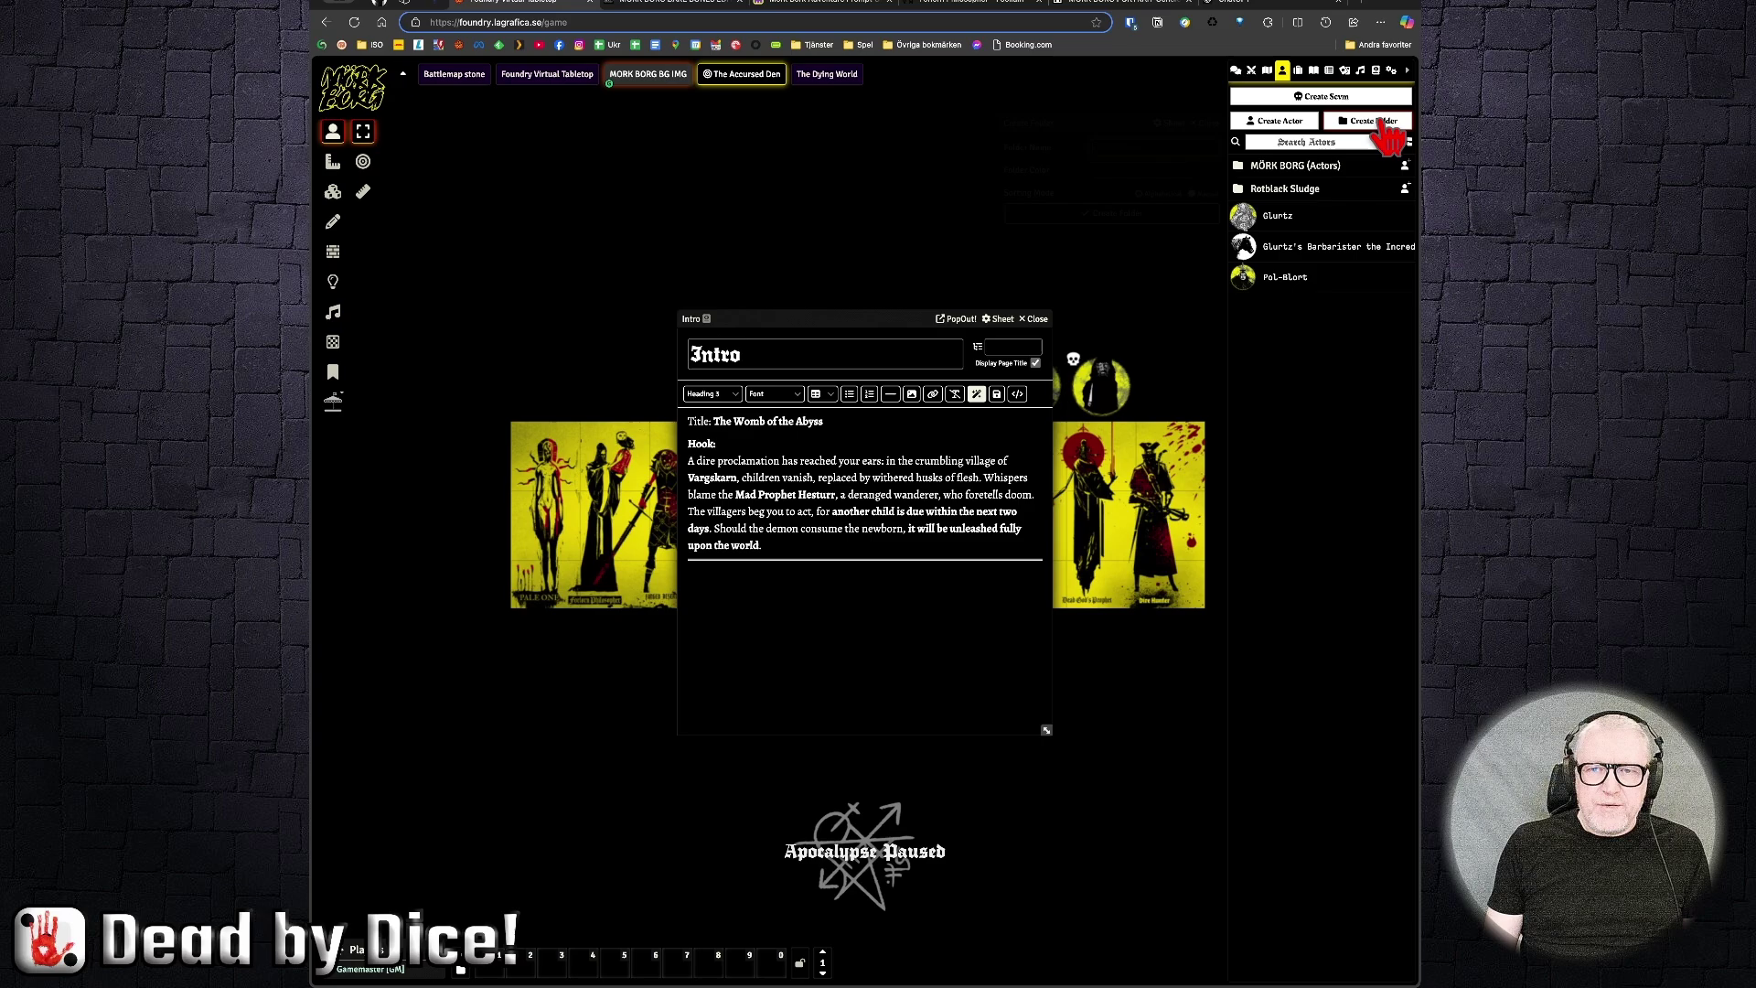
pyautogui.write('My characters')
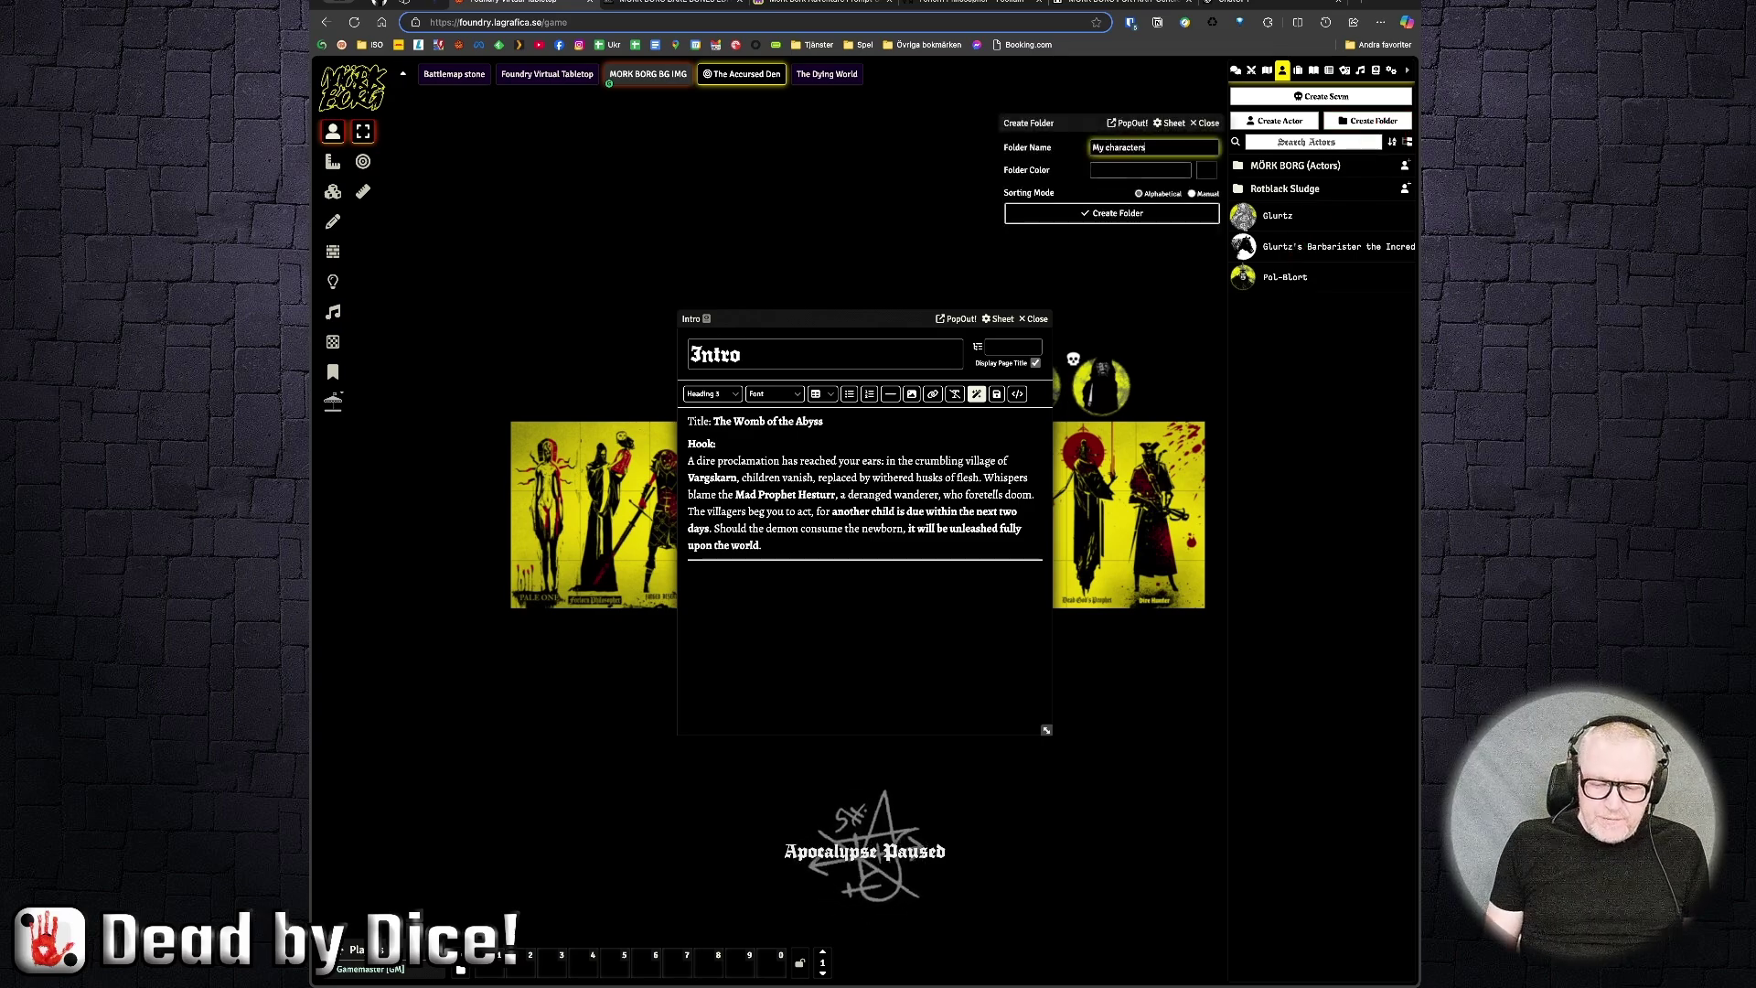
pyautogui.press('Return')
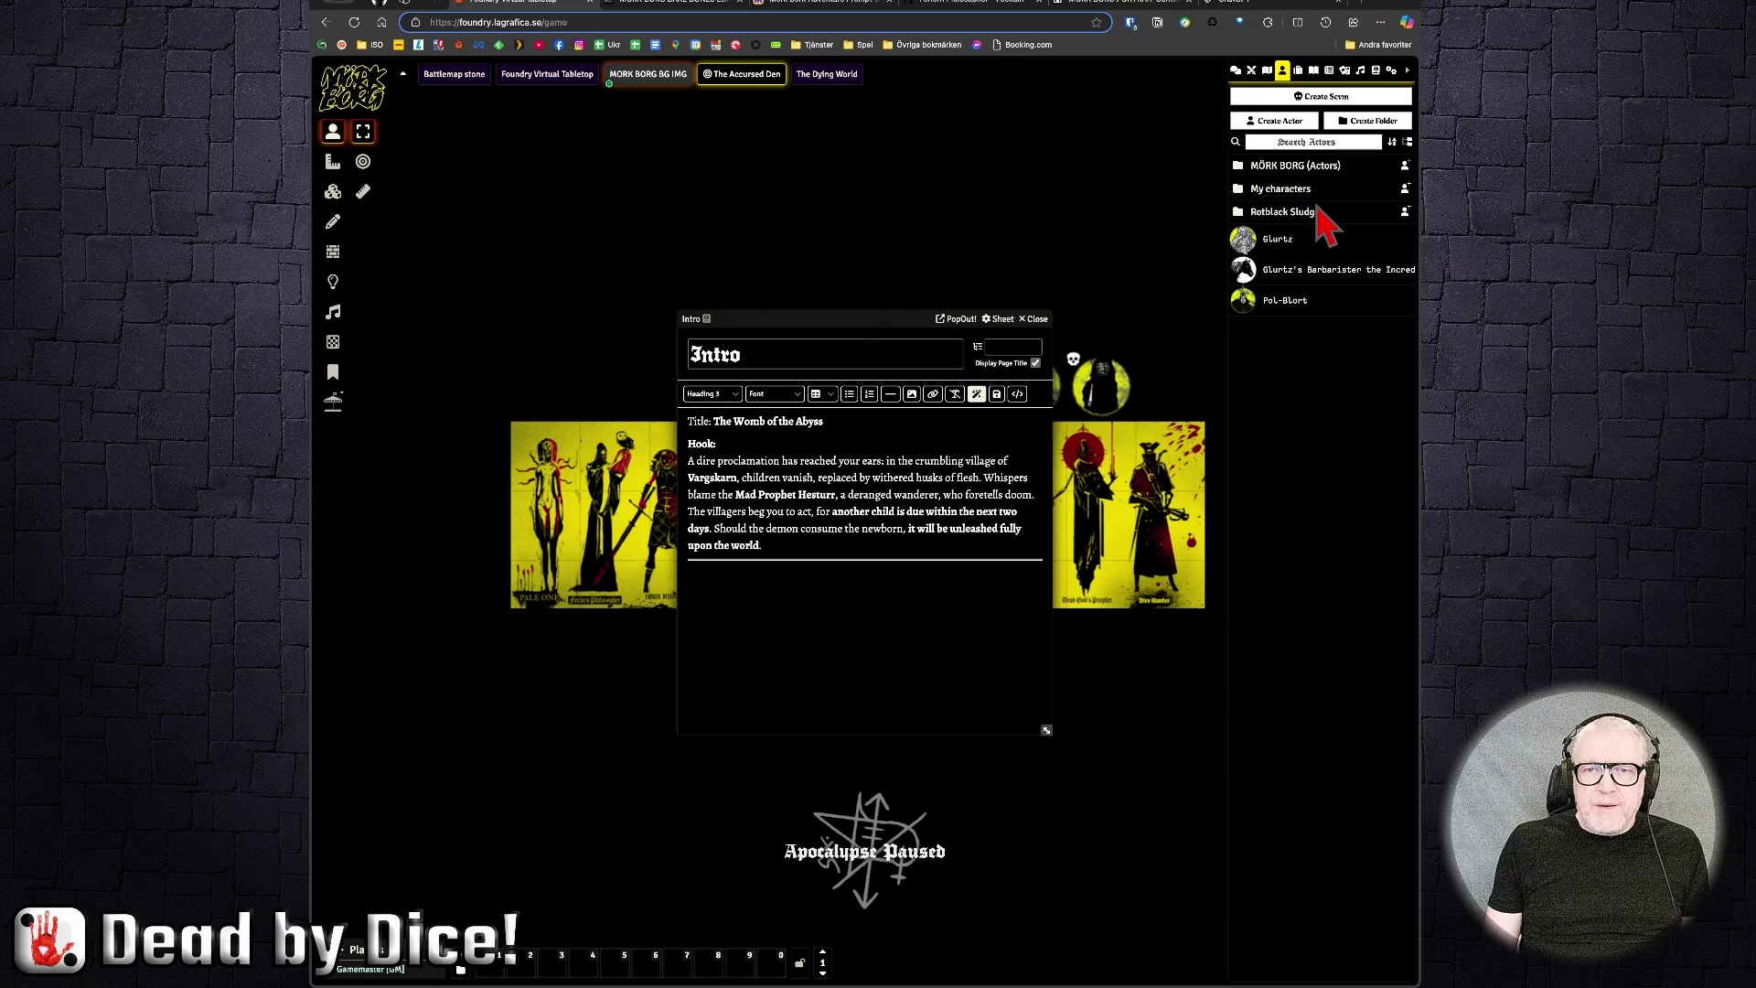
# Step: Look up the generated character's name in SCVMBIRTHER and create a character actor named "Foolium" in the "My characters" folder in Foundry
pyautogui.click(1405, 189)
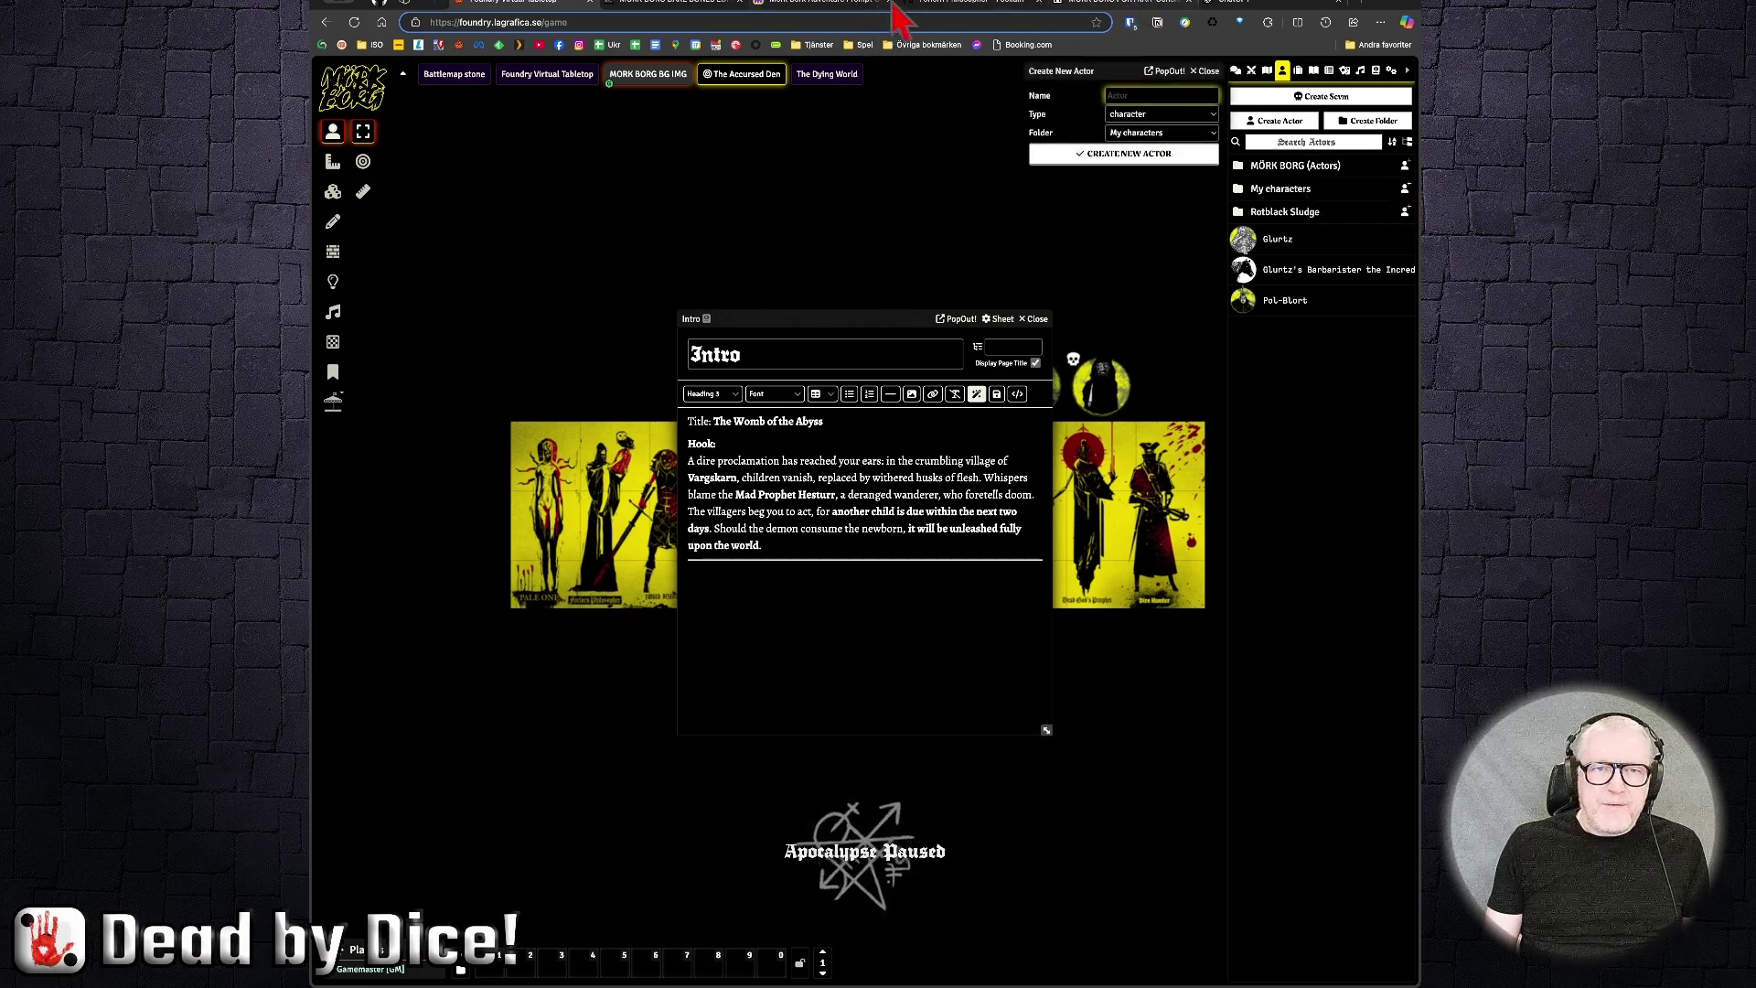
pyautogui.click(821, 7)
pyautogui.click(946, 7)
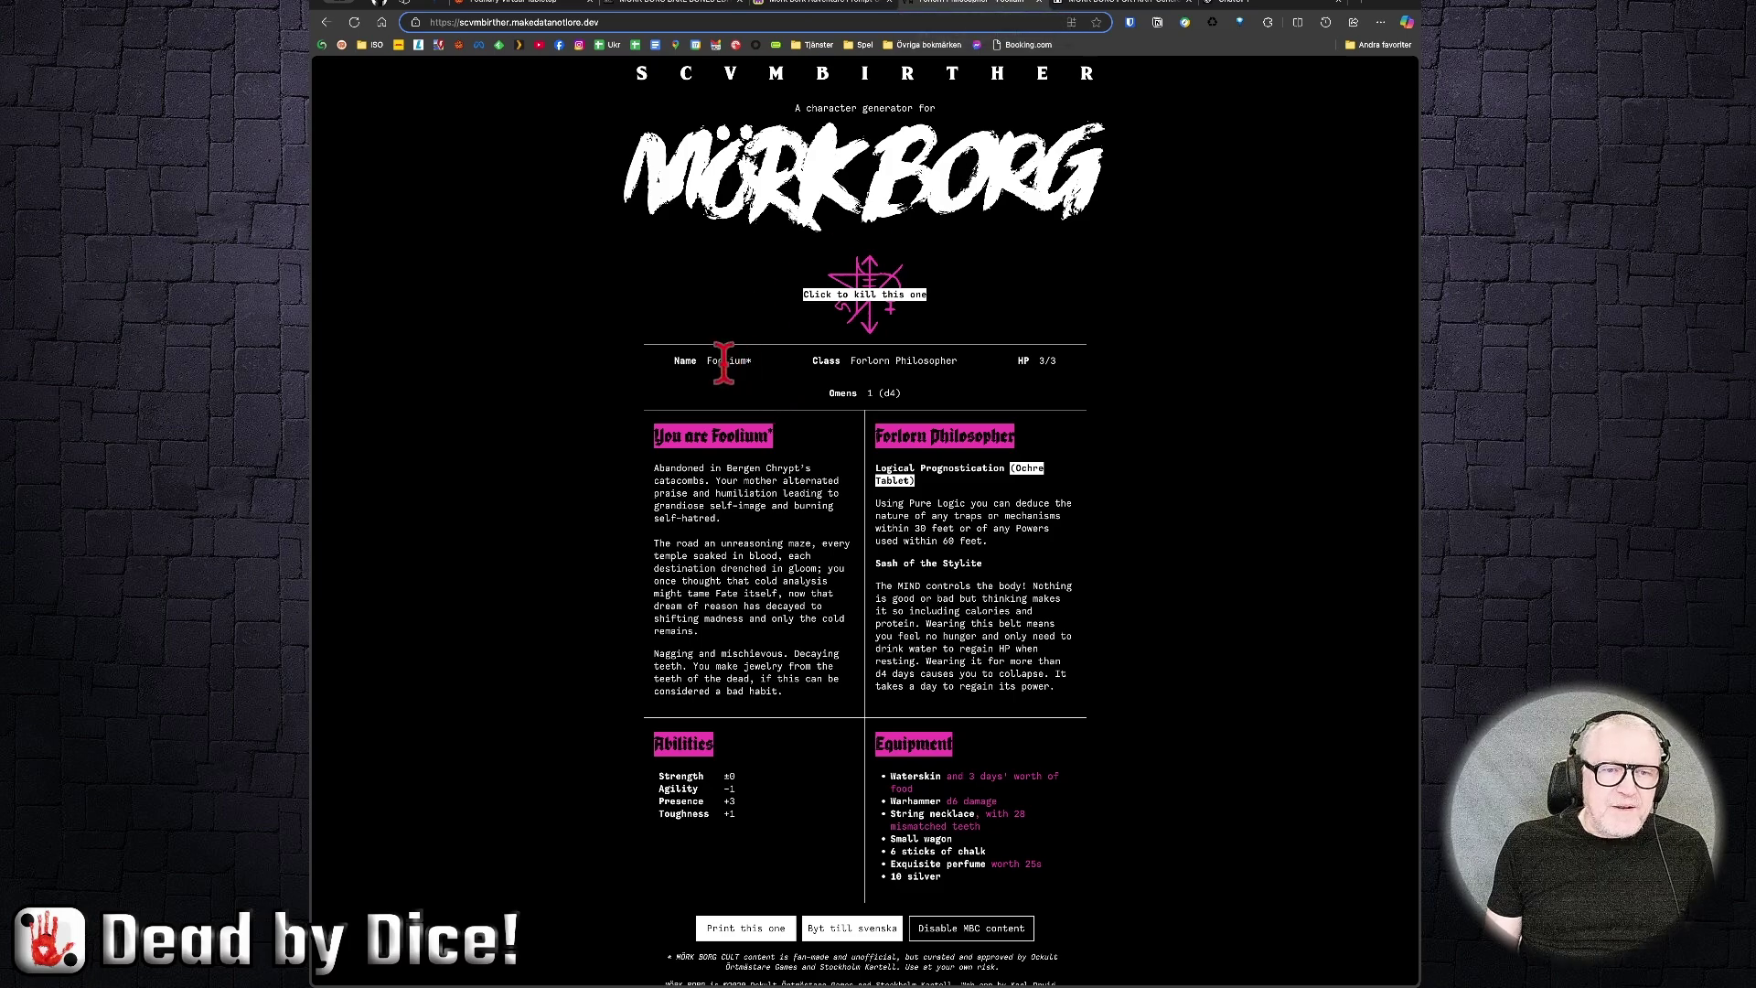
pyautogui.click(1130, 5)
pyautogui.click(1255, 5)
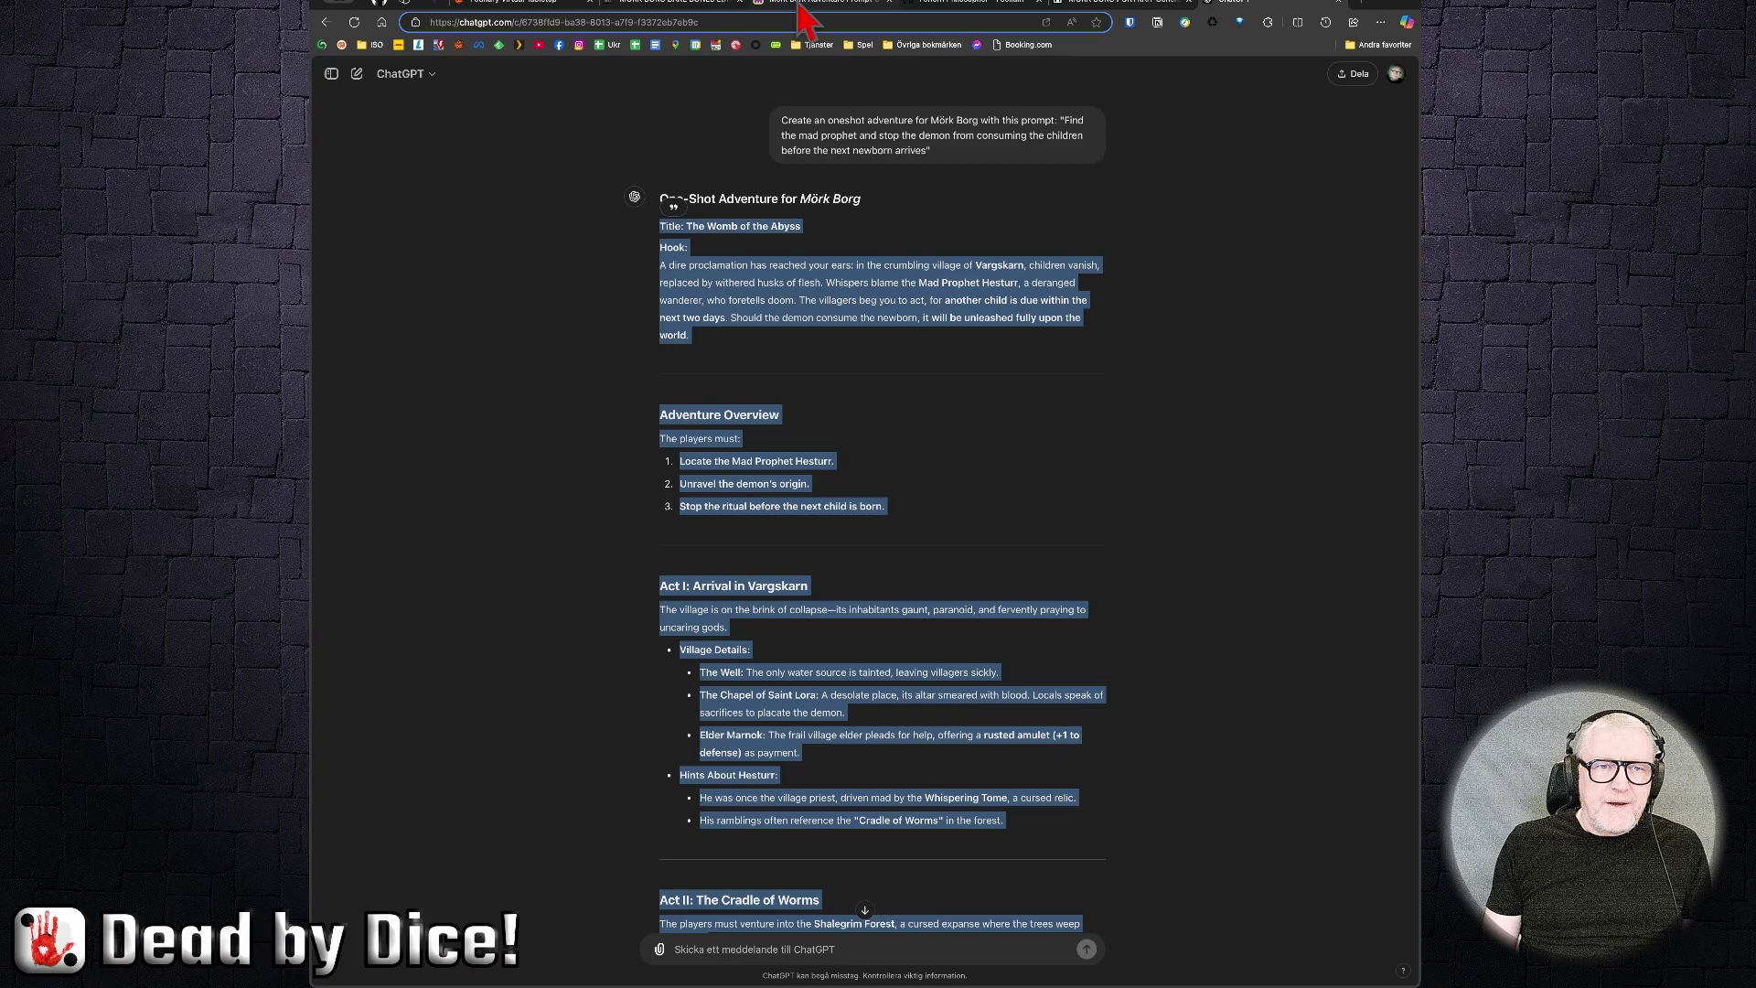
pyautogui.click(530, 4)
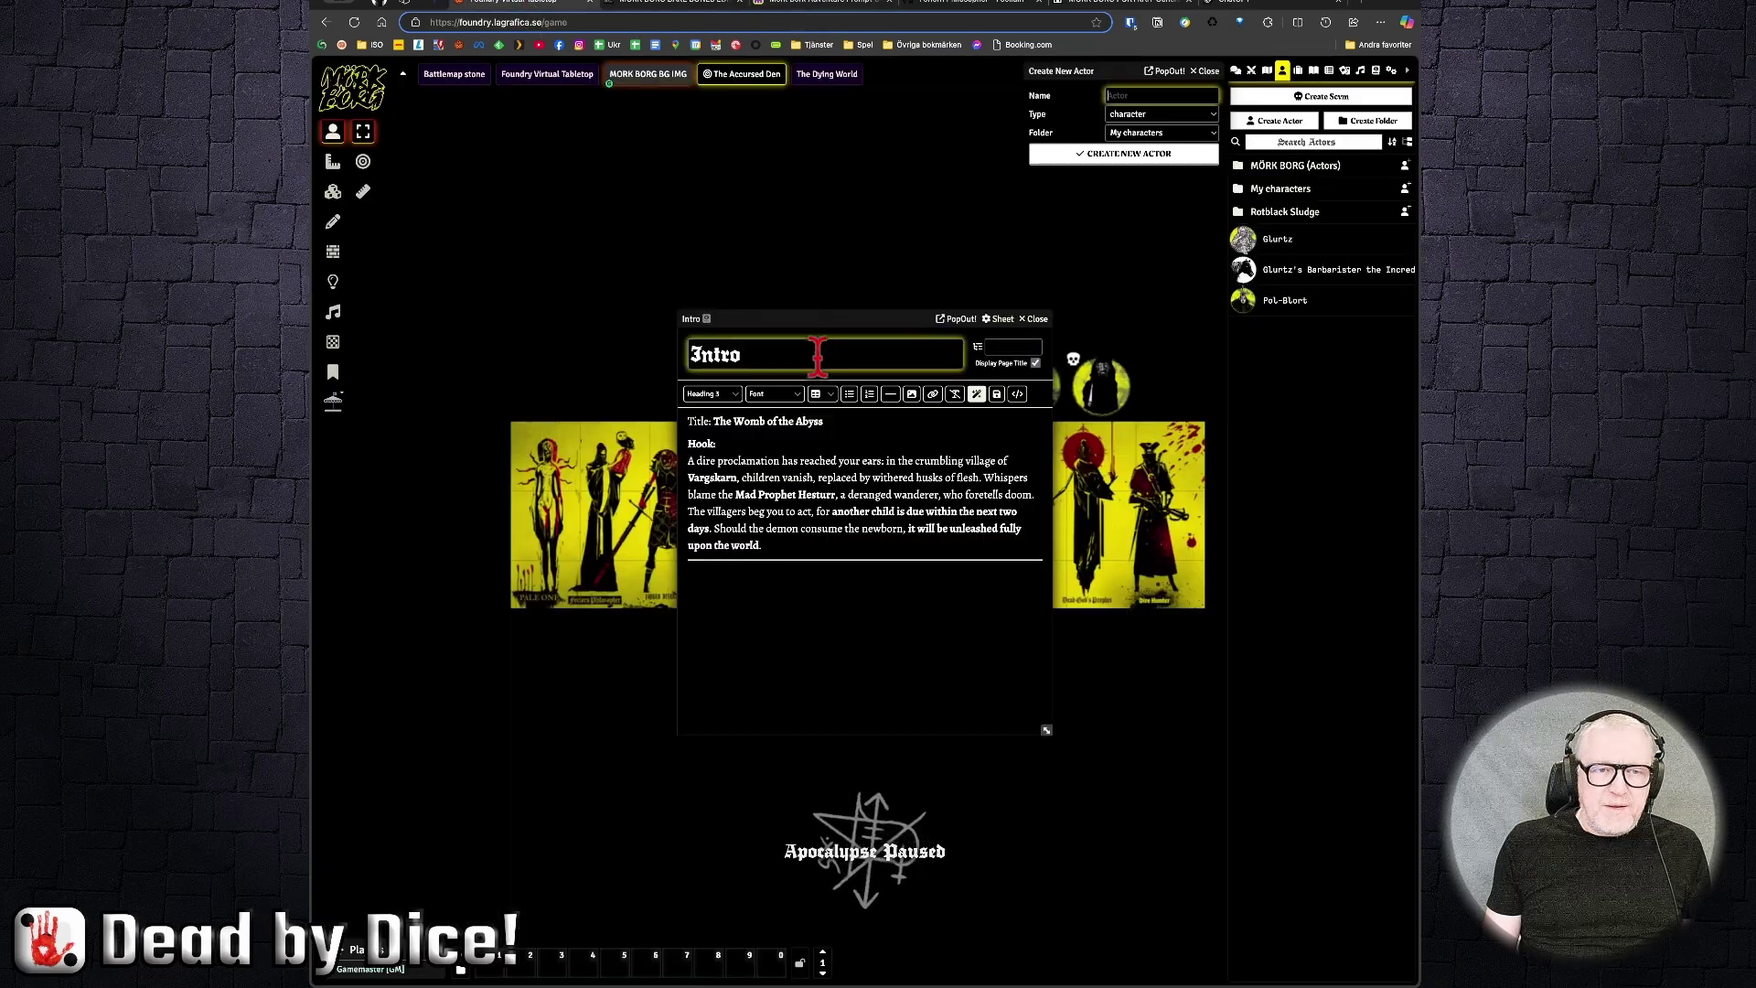
pyautogui.click(1188, 96)
pyautogui.write('Foolium')
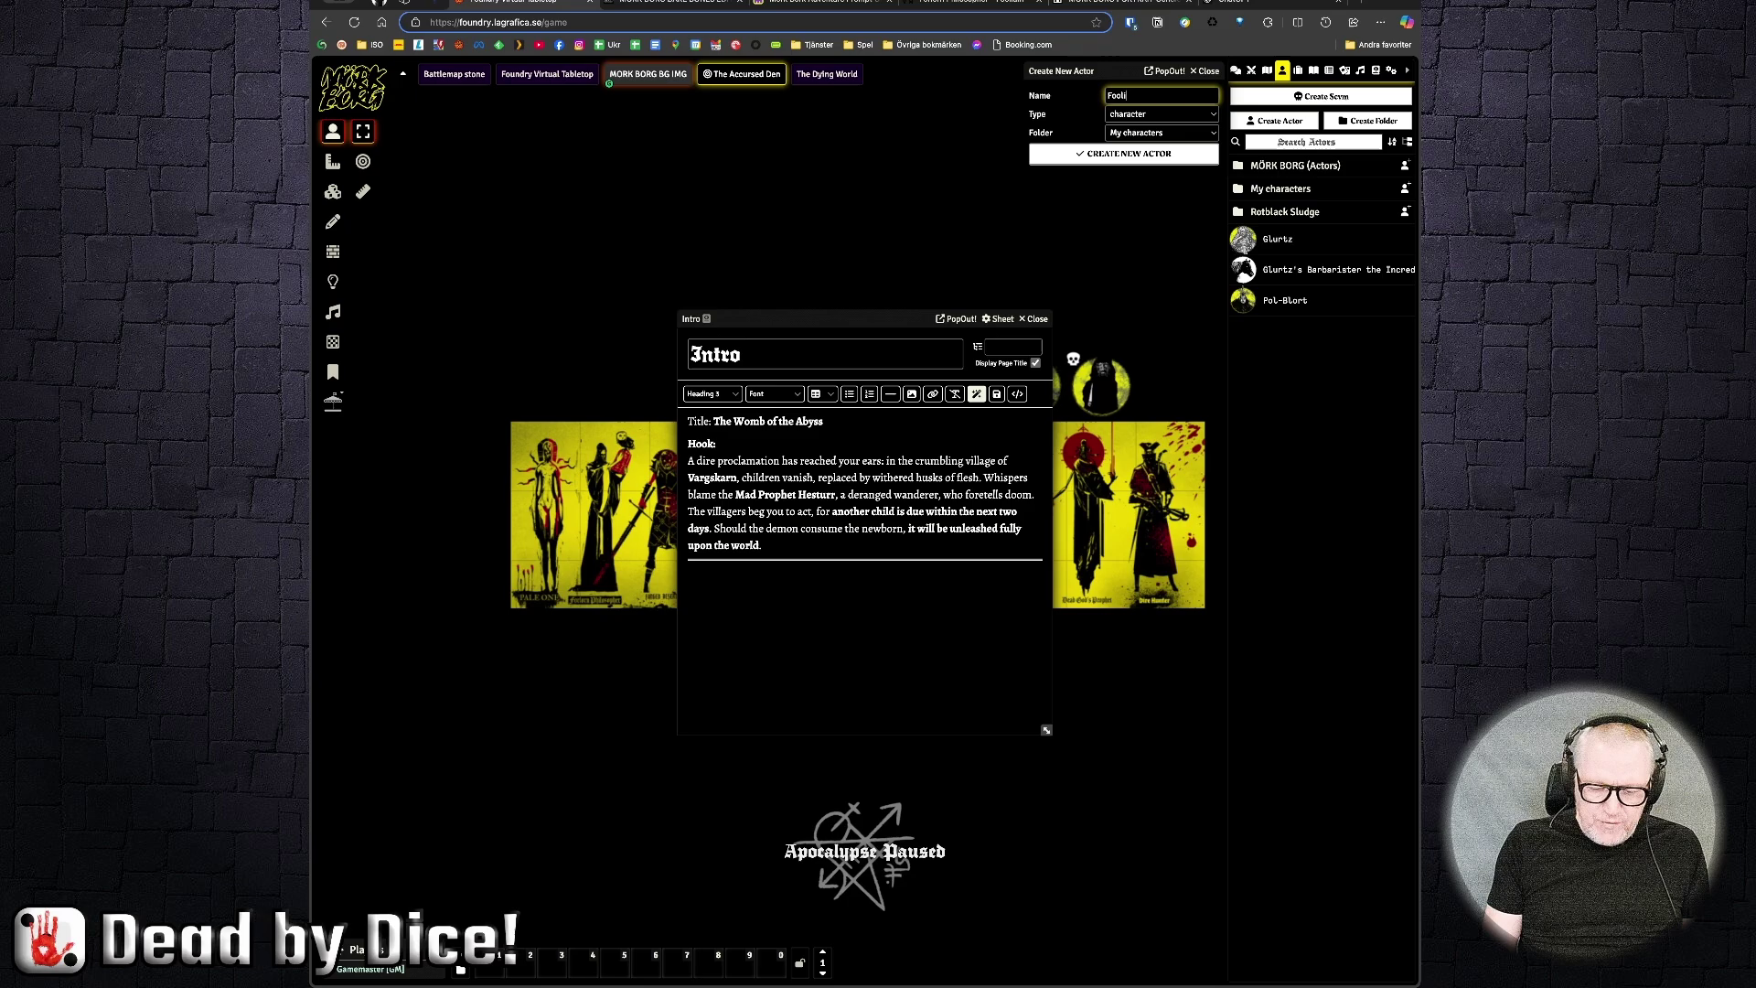
pyautogui.click(1159, 155)
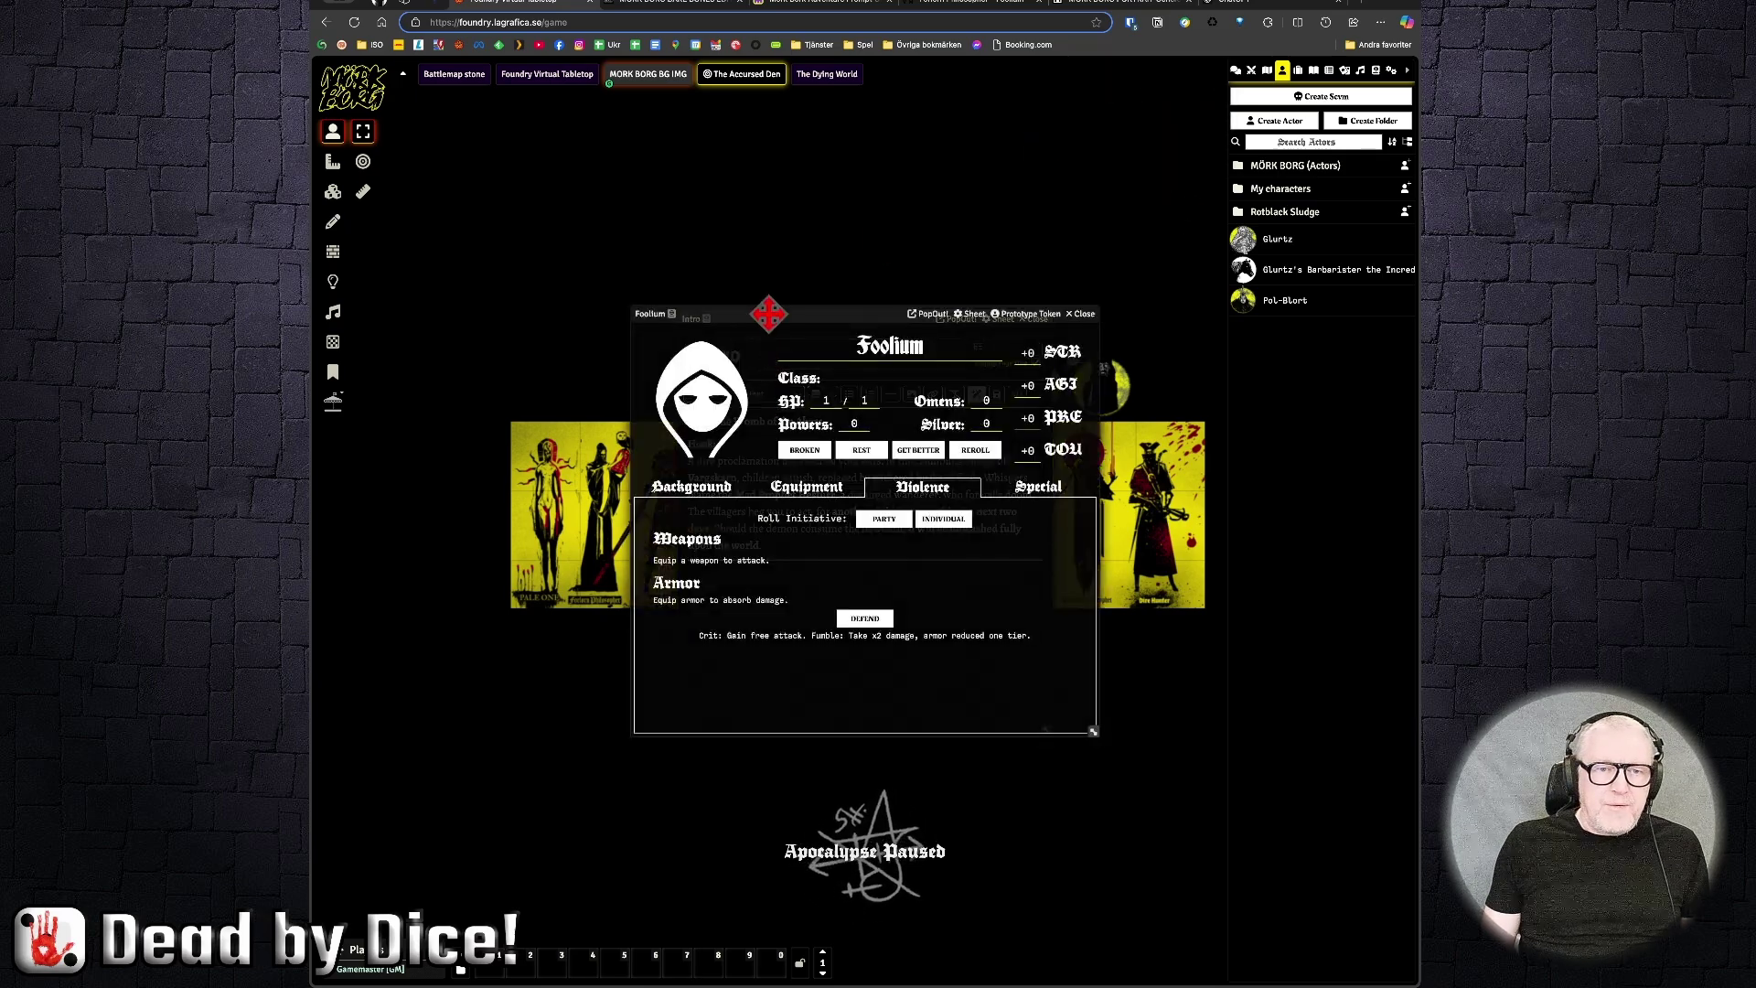
# Step: Move the Foolium sheet higher and open SCVMBIRTHER in a split view beside Foundry, widening the Foundry pane
pyautogui.moveTo(768, 310); pyautogui.dragTo(788, 176)
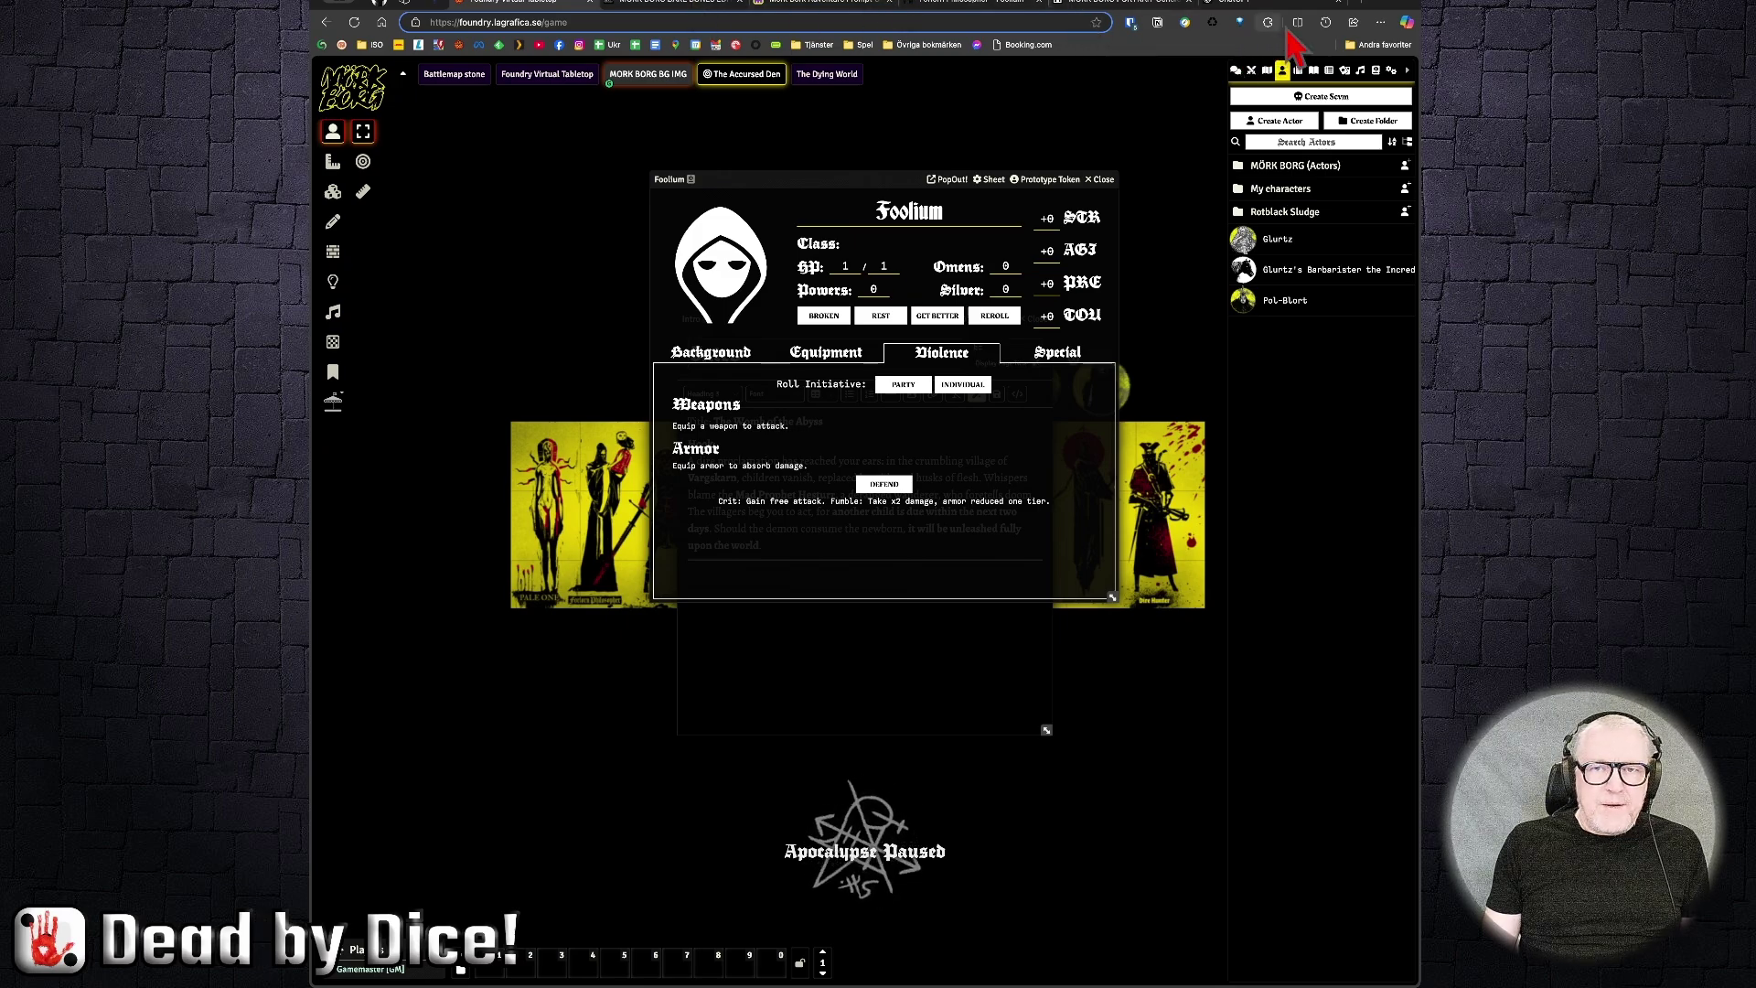
pyautogui.click(1297, 24)
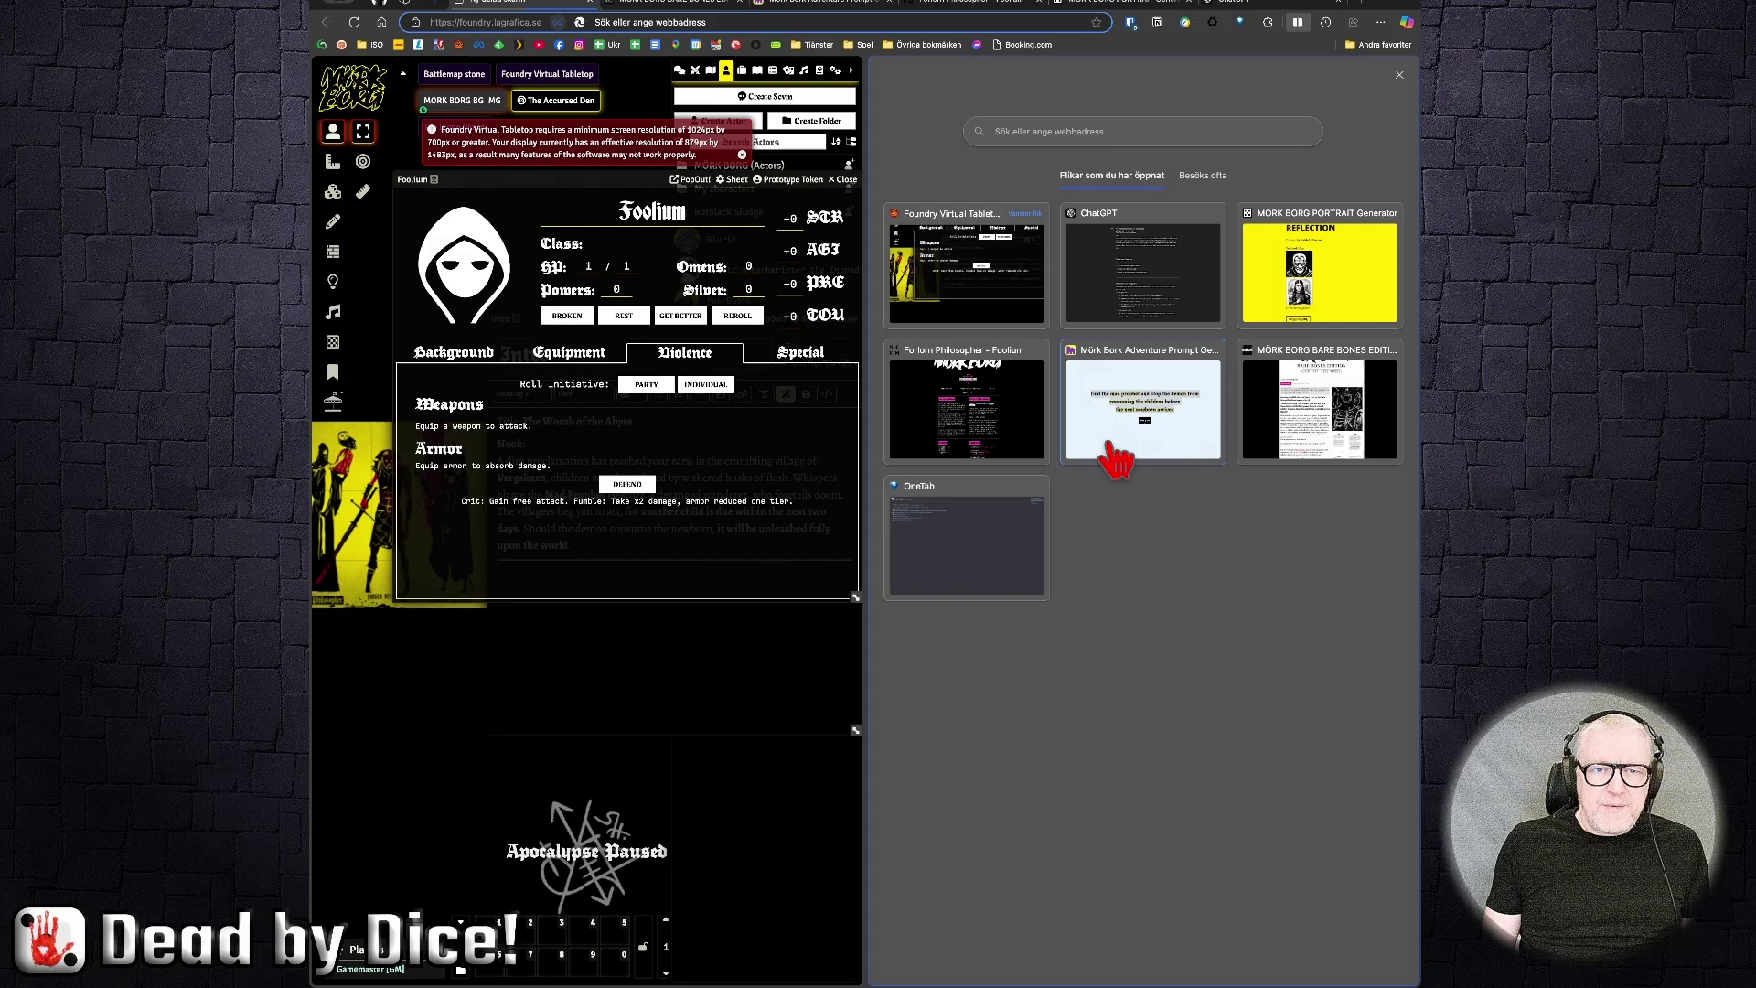
pyautogui.click(997, 430)
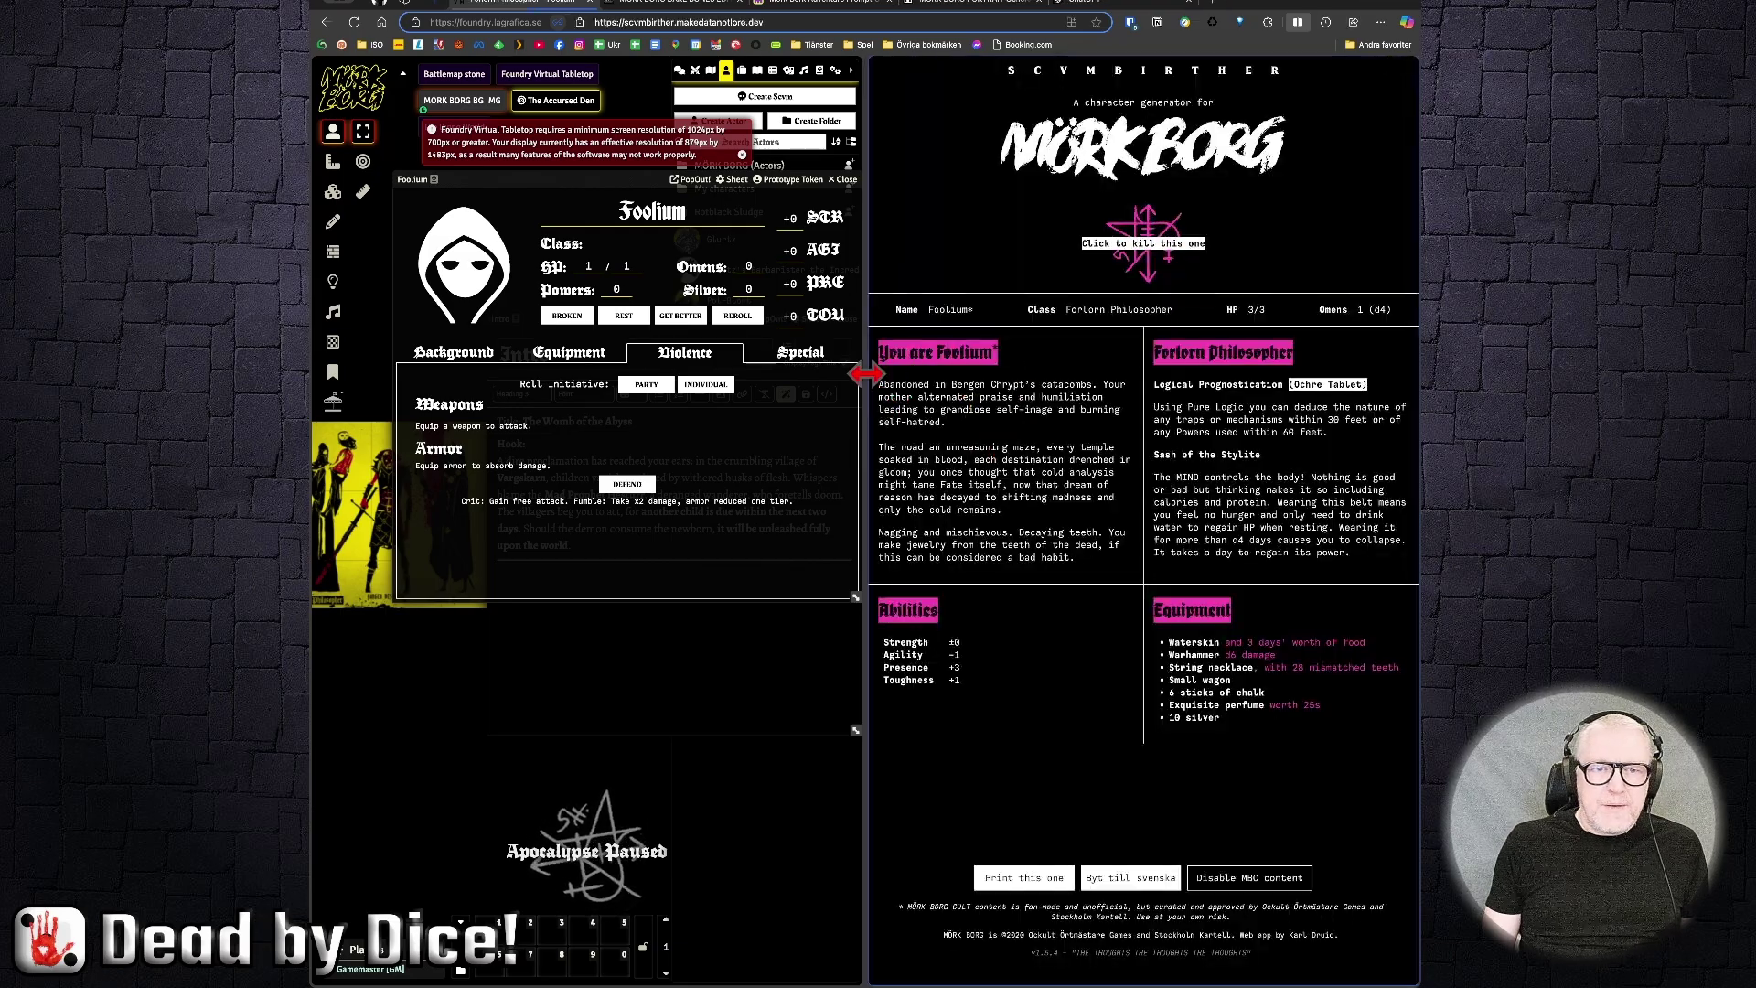
pyautogui.moveTo(865, 364); pyautogui.dragTo(1027, 364)
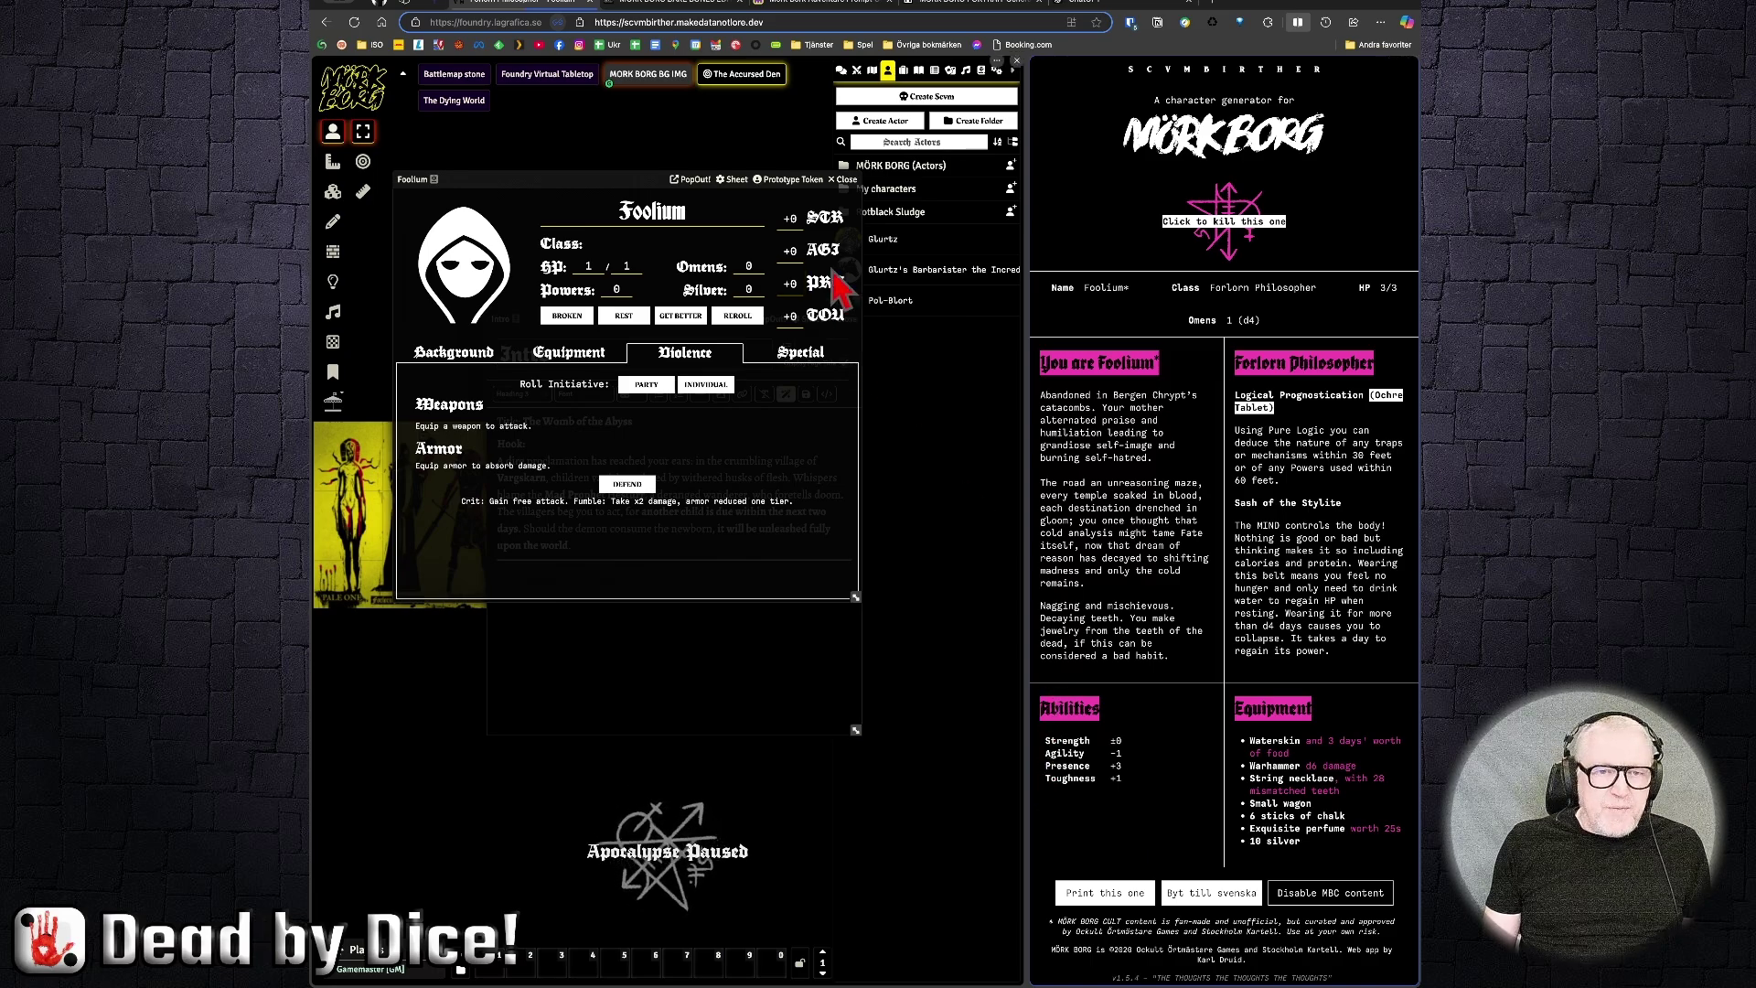
# Step: Set Foolium's abilities to Agility -1, Presence +3 and Toughness +1
pyautogui.click(788, 248)
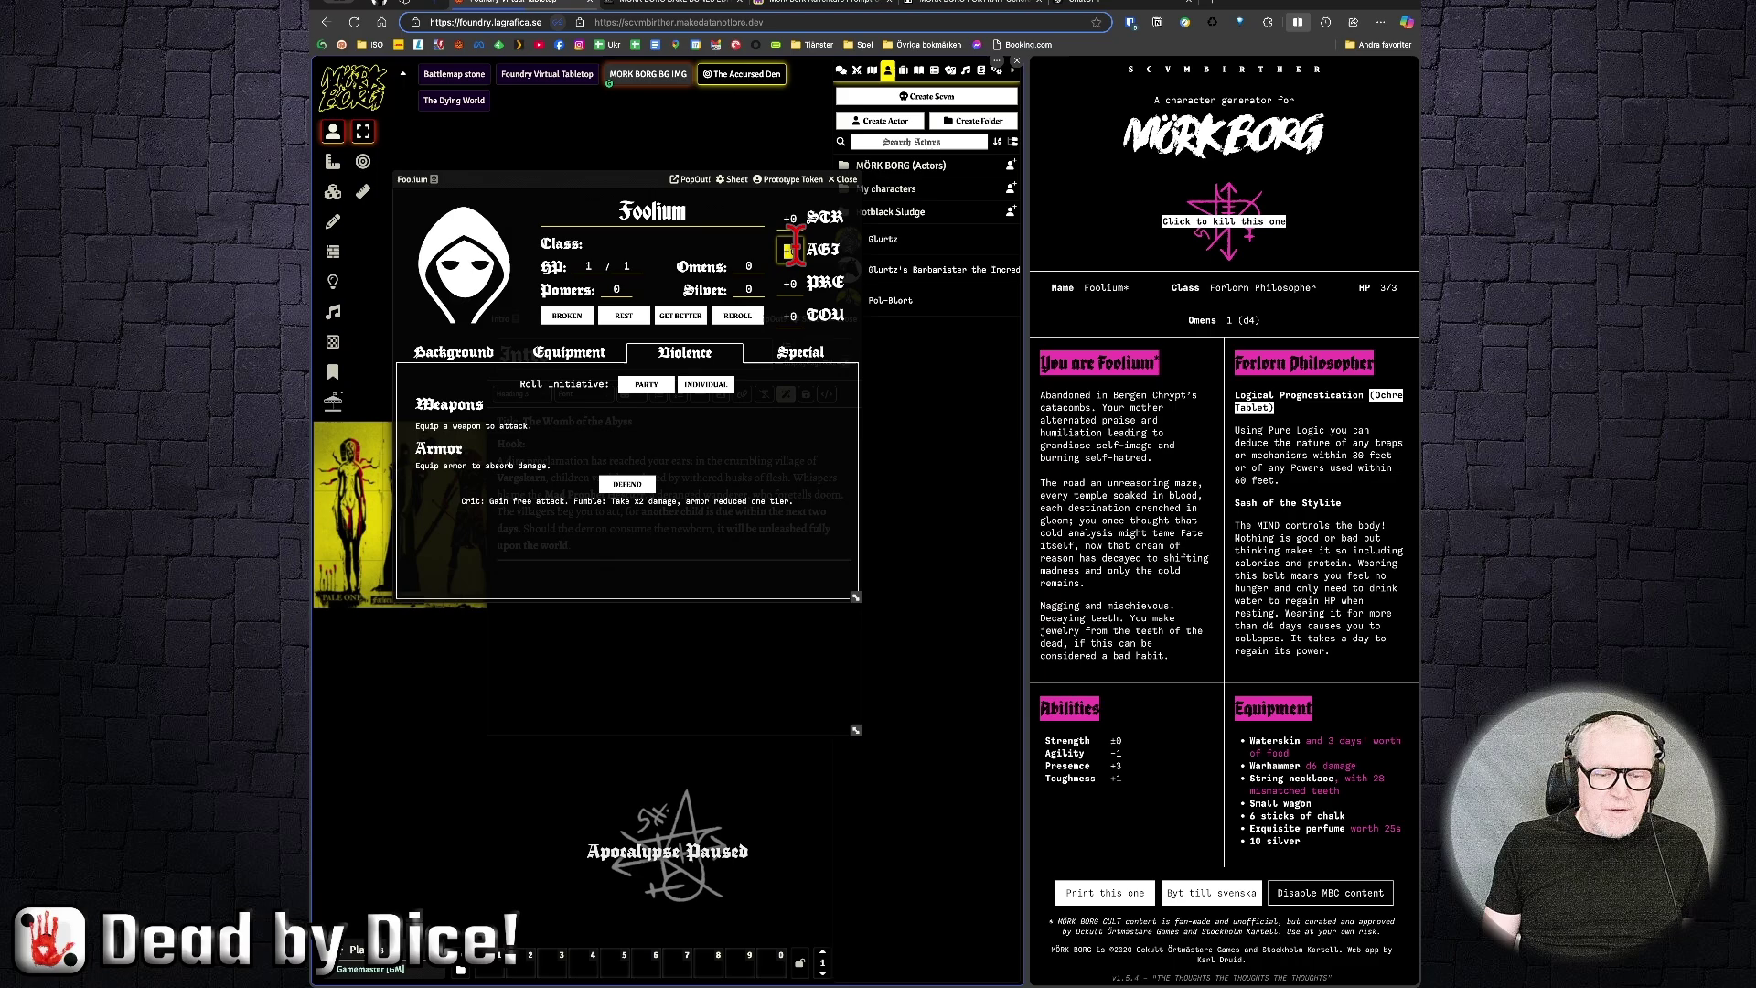
pyautogui.write('-1')
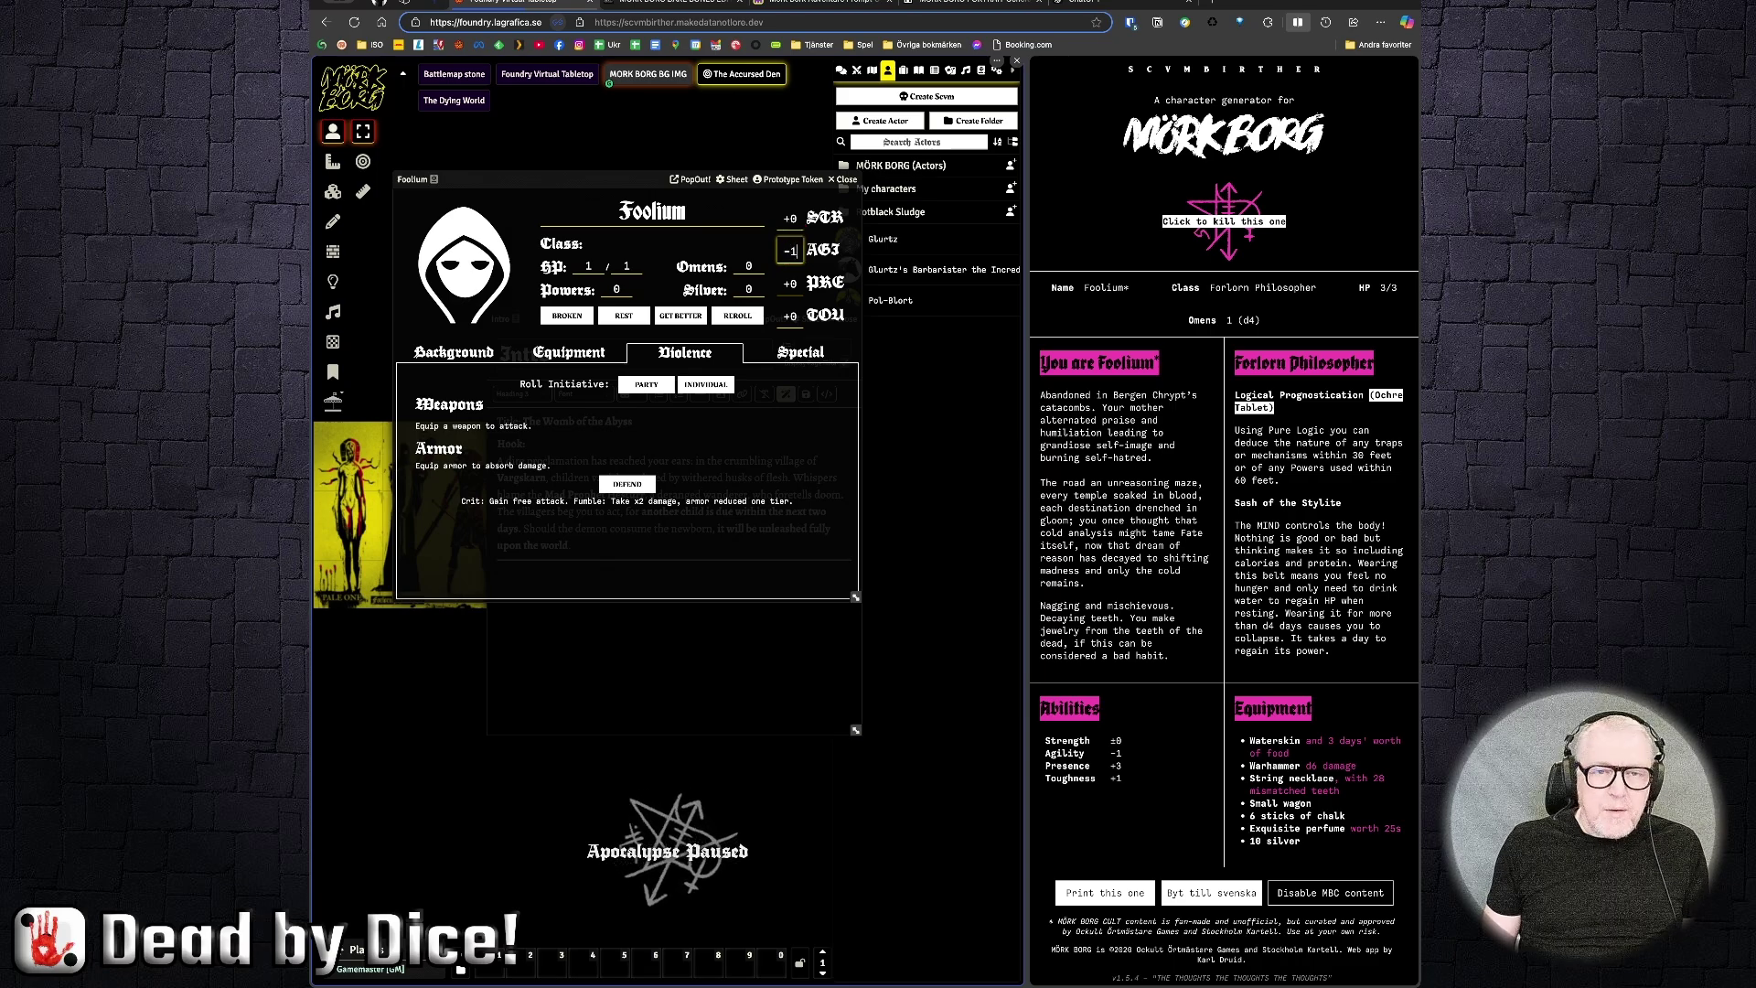
pyautogui.click(788, 284)
pyautogui.click(788, 283)
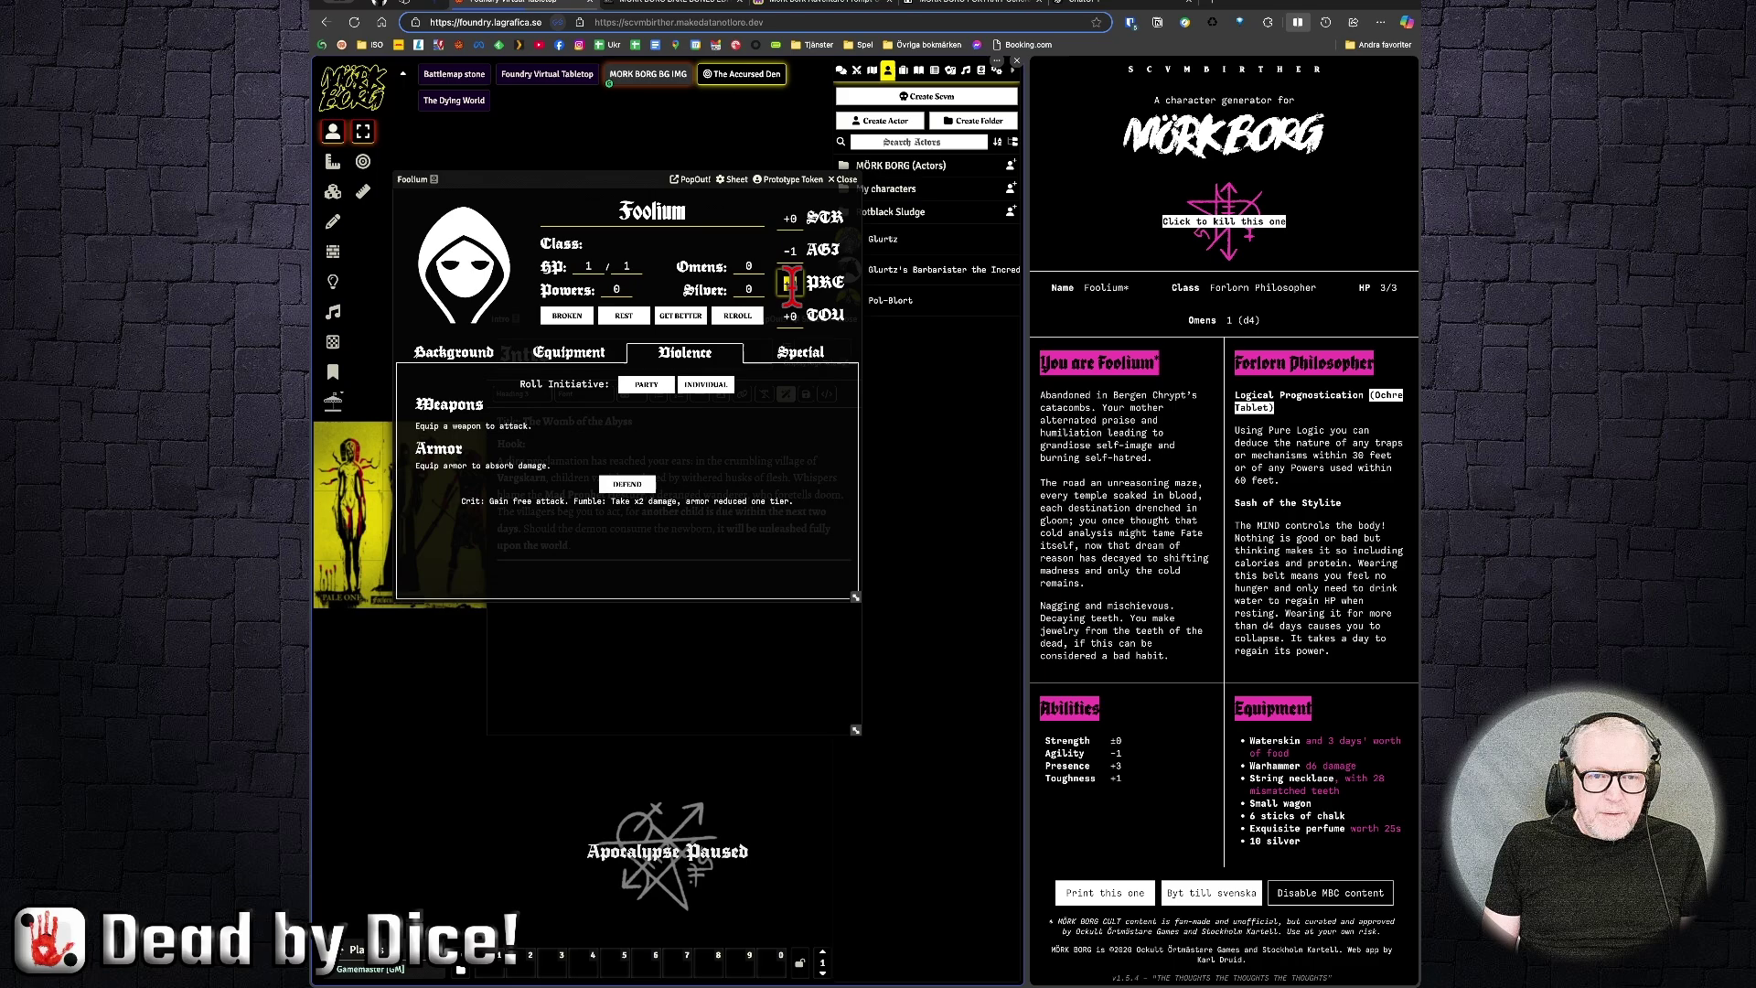
pyautogui.write('3')
pyautogui.click(788, 316)
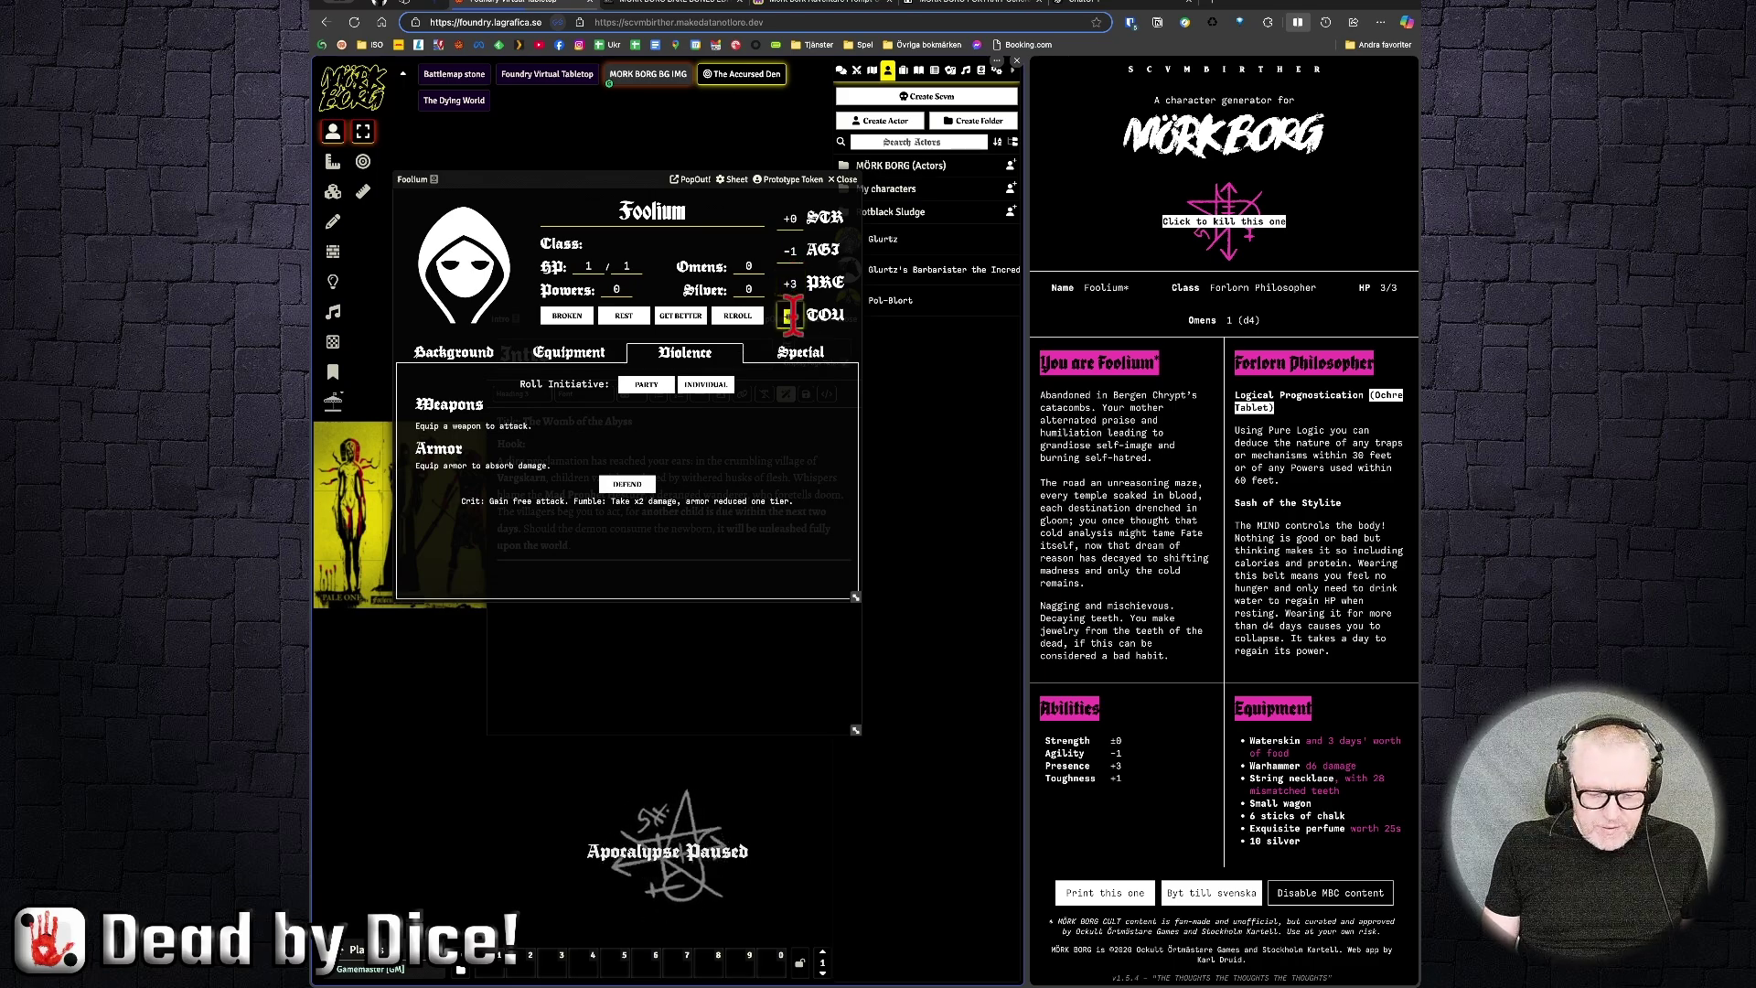
pyautogui.write('1')
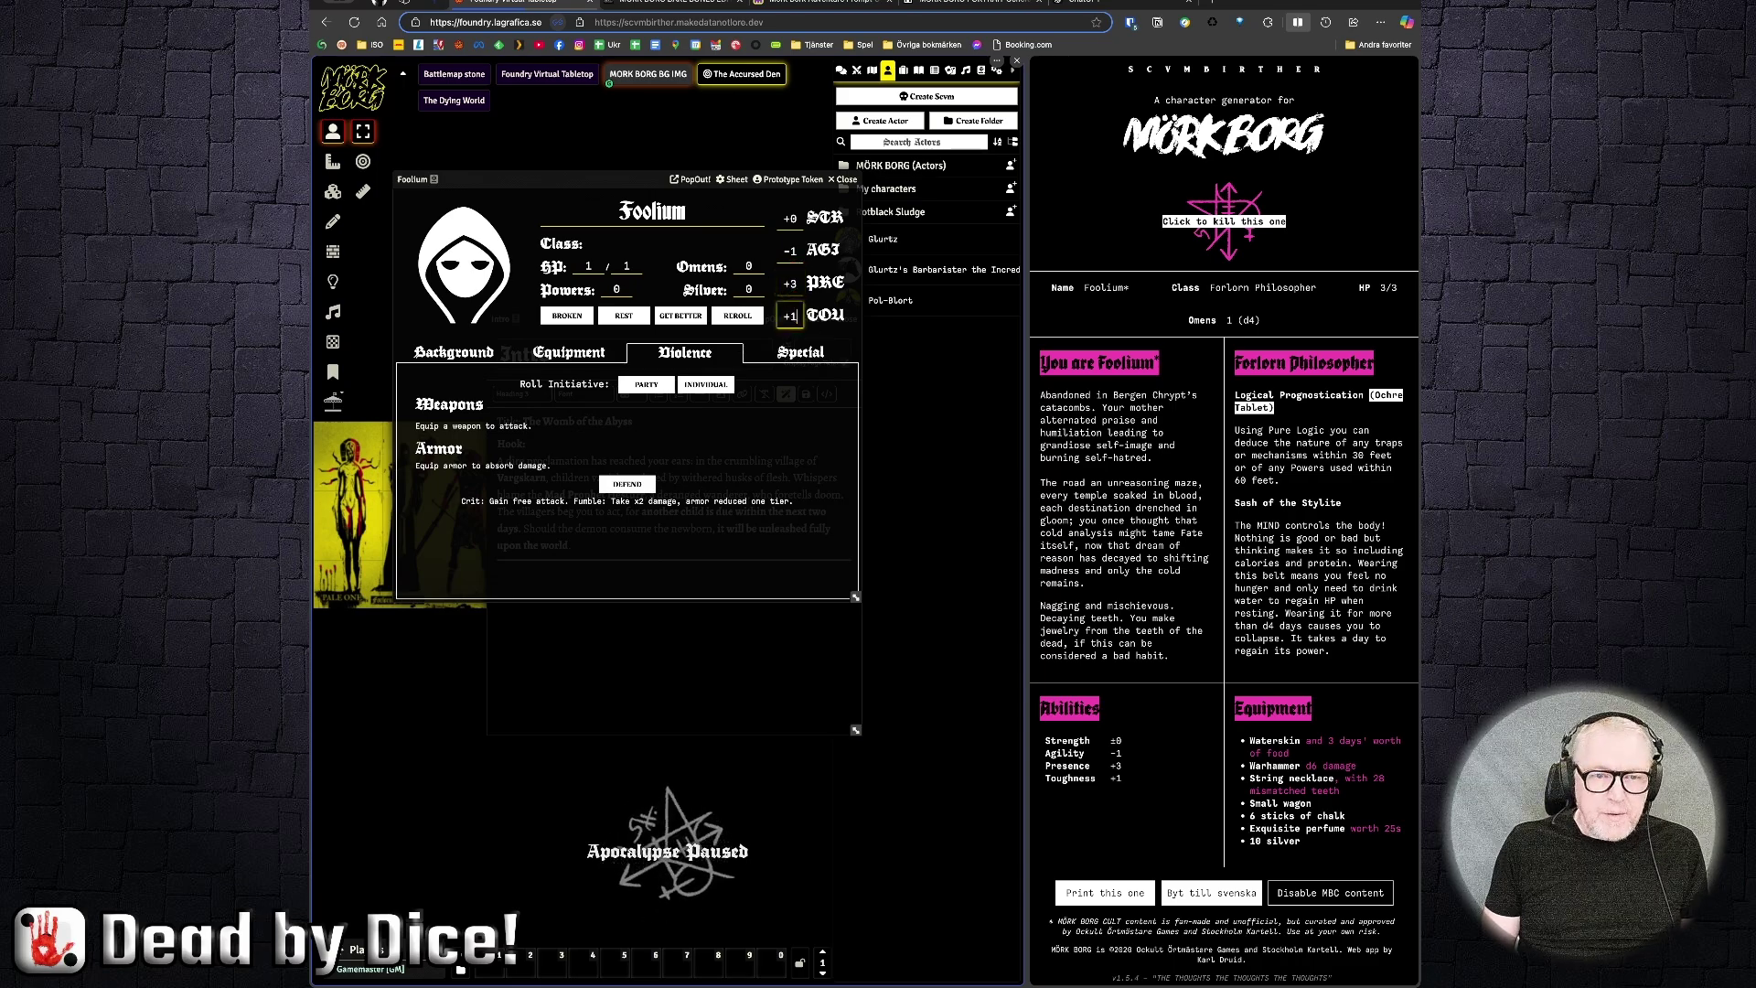
# Step: Copy Foolium's background paragraphs from SCVMBIRTHER into the Background text of the character sheet, and show the items directory
pyautogui.click(451, 361)
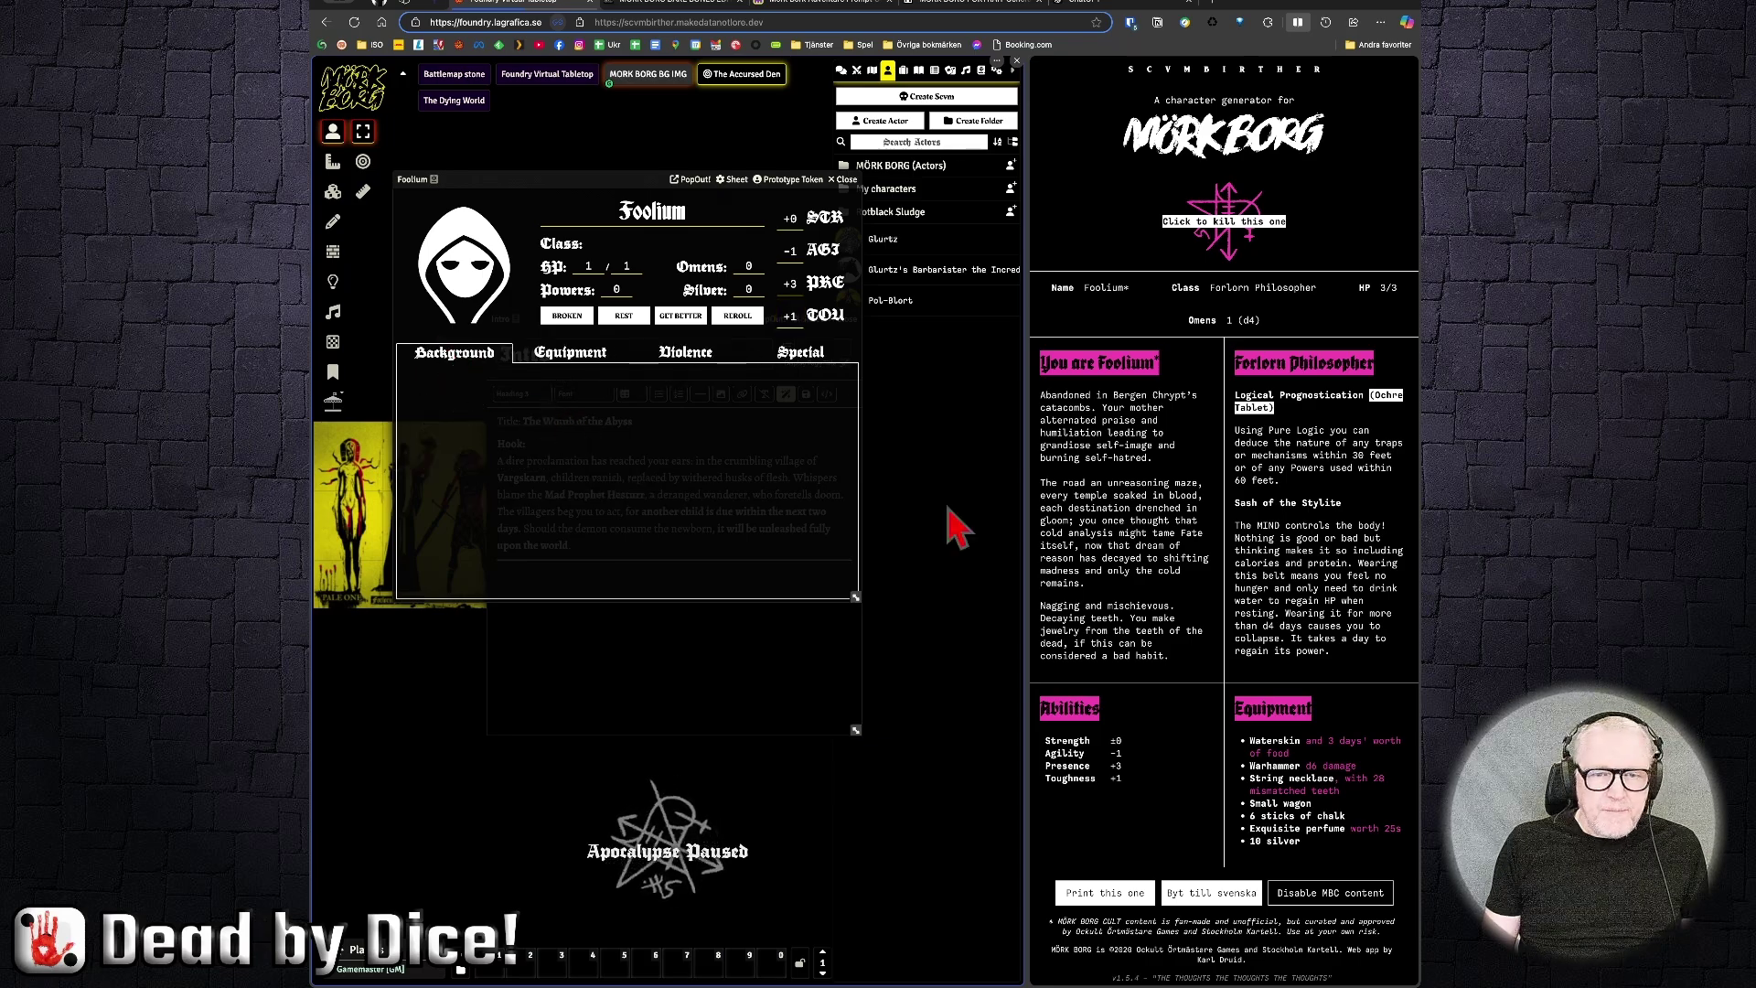
pyautogui.click(842, 393)
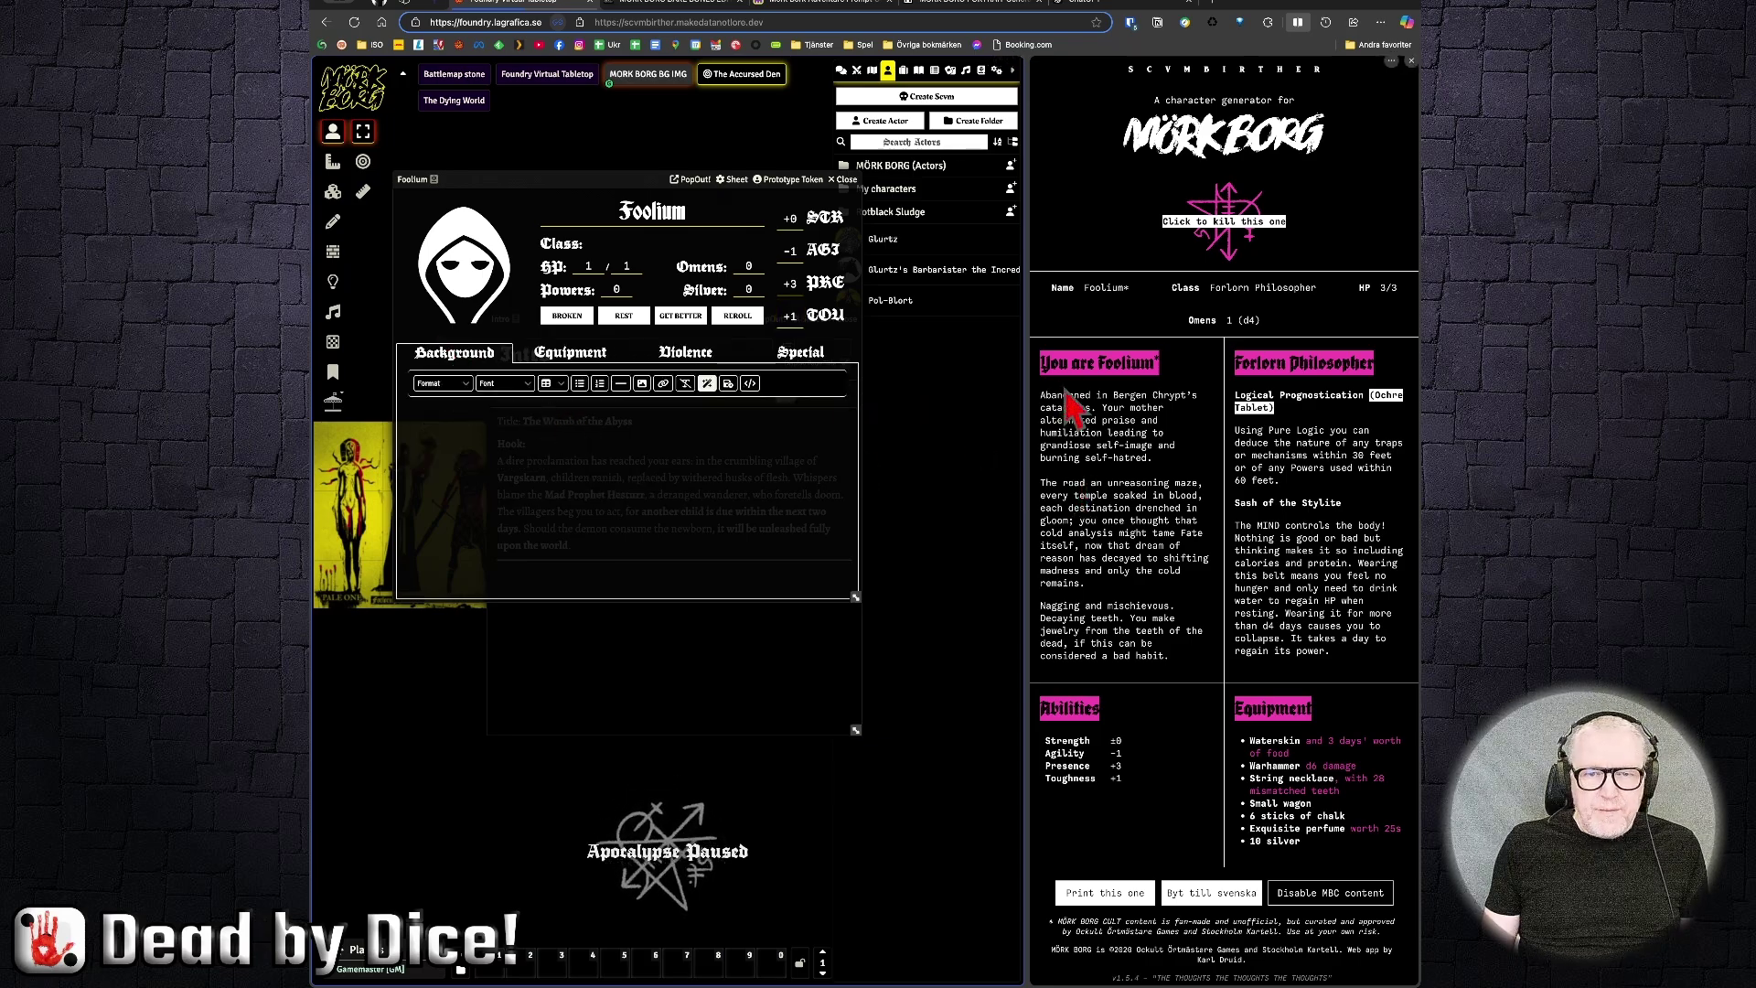
pyautogui.moveTo(1040, 395); pyautogui.dragTo(1184, 681)
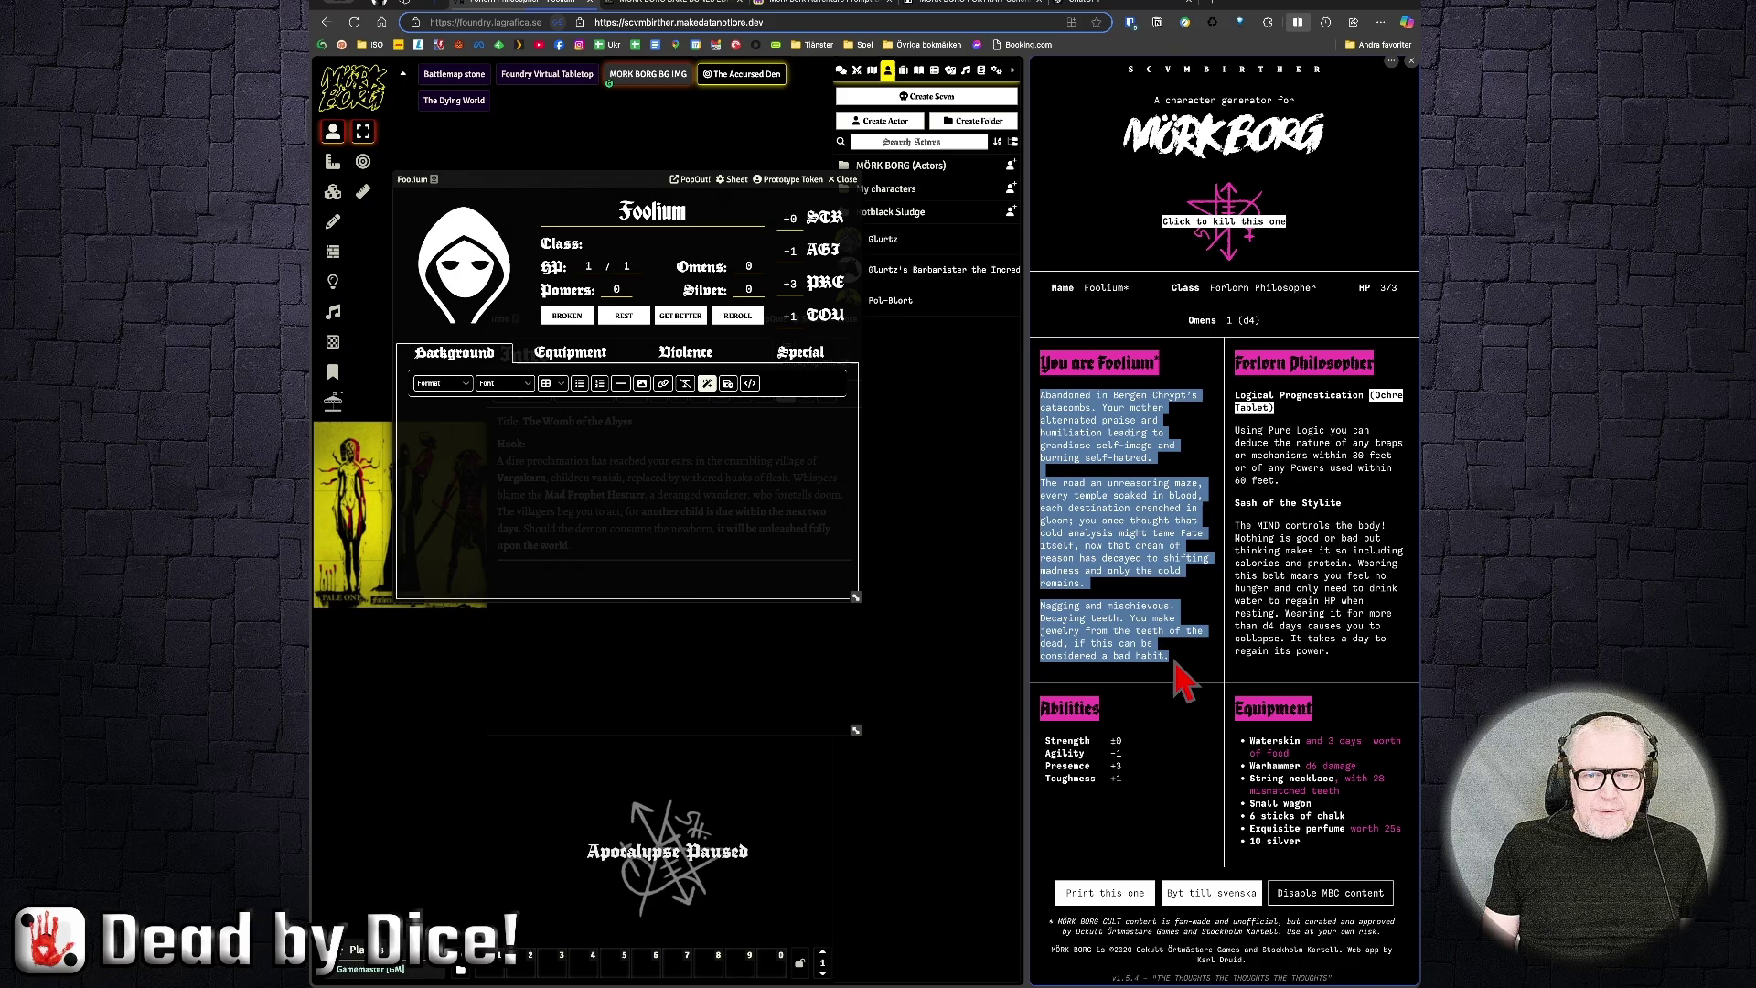
pyautogui.hotkey('ctrl', 'c')
pyautogui.click(537, 469)
pyautogui.hotkey('ctrl', 'v')
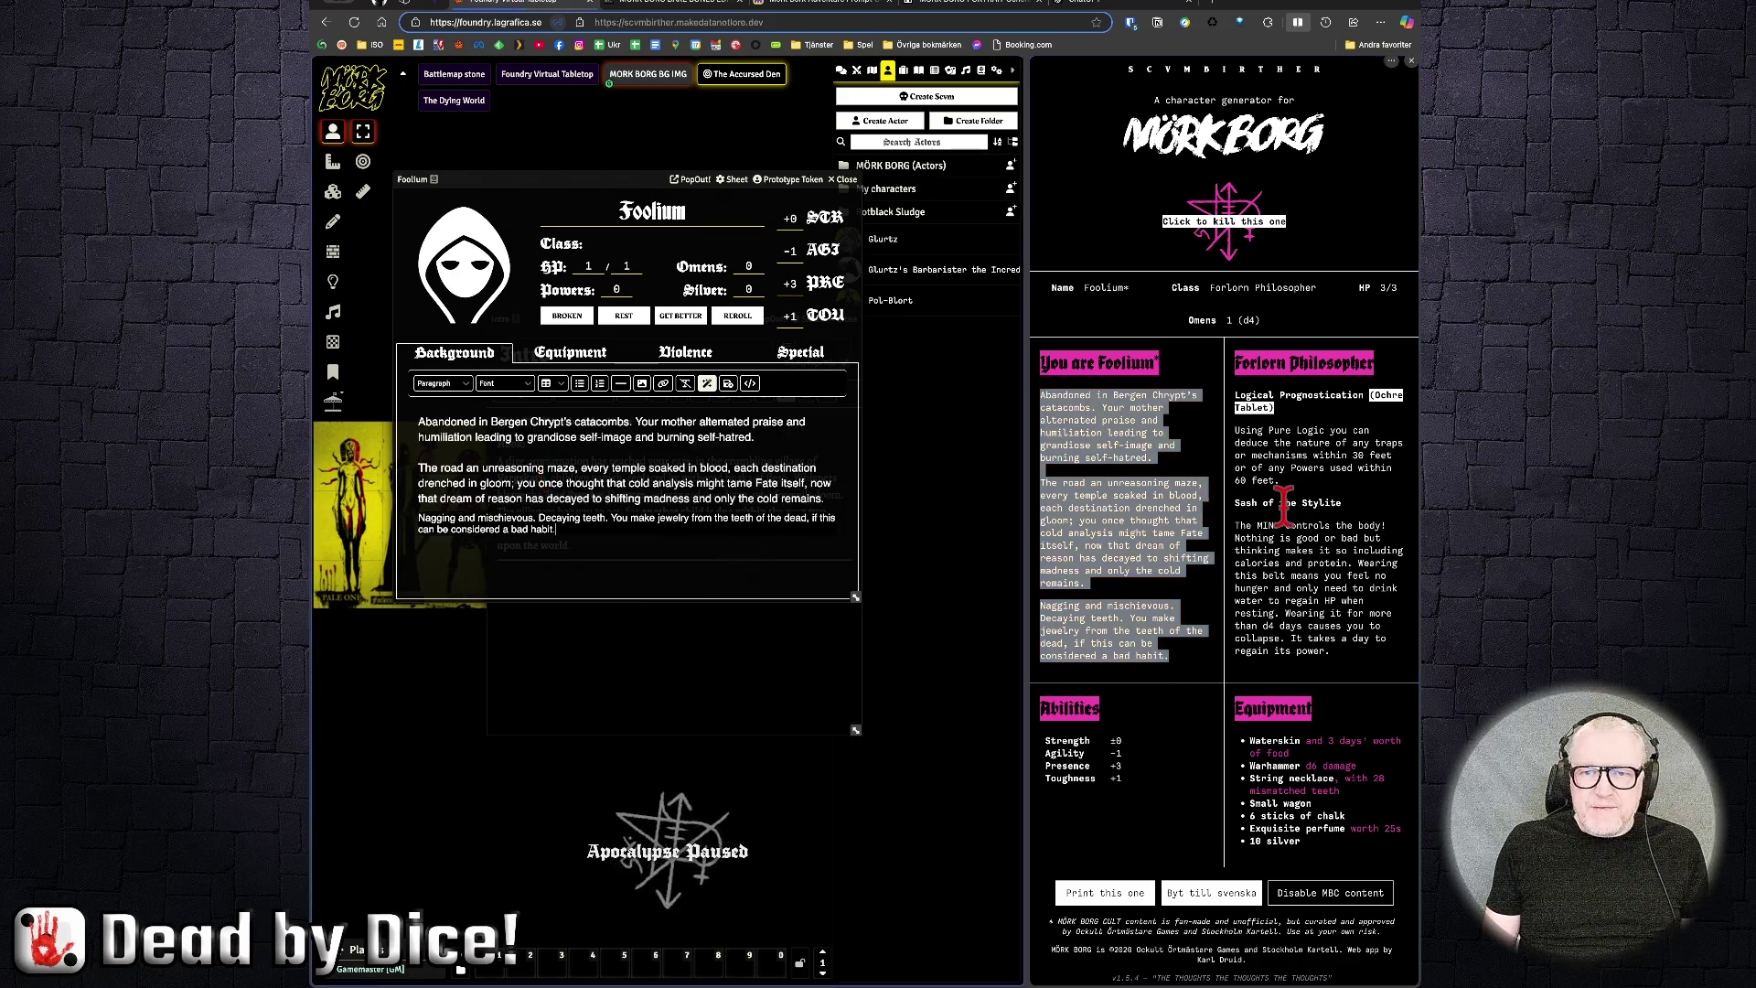
pyautogui.click(903, 71)
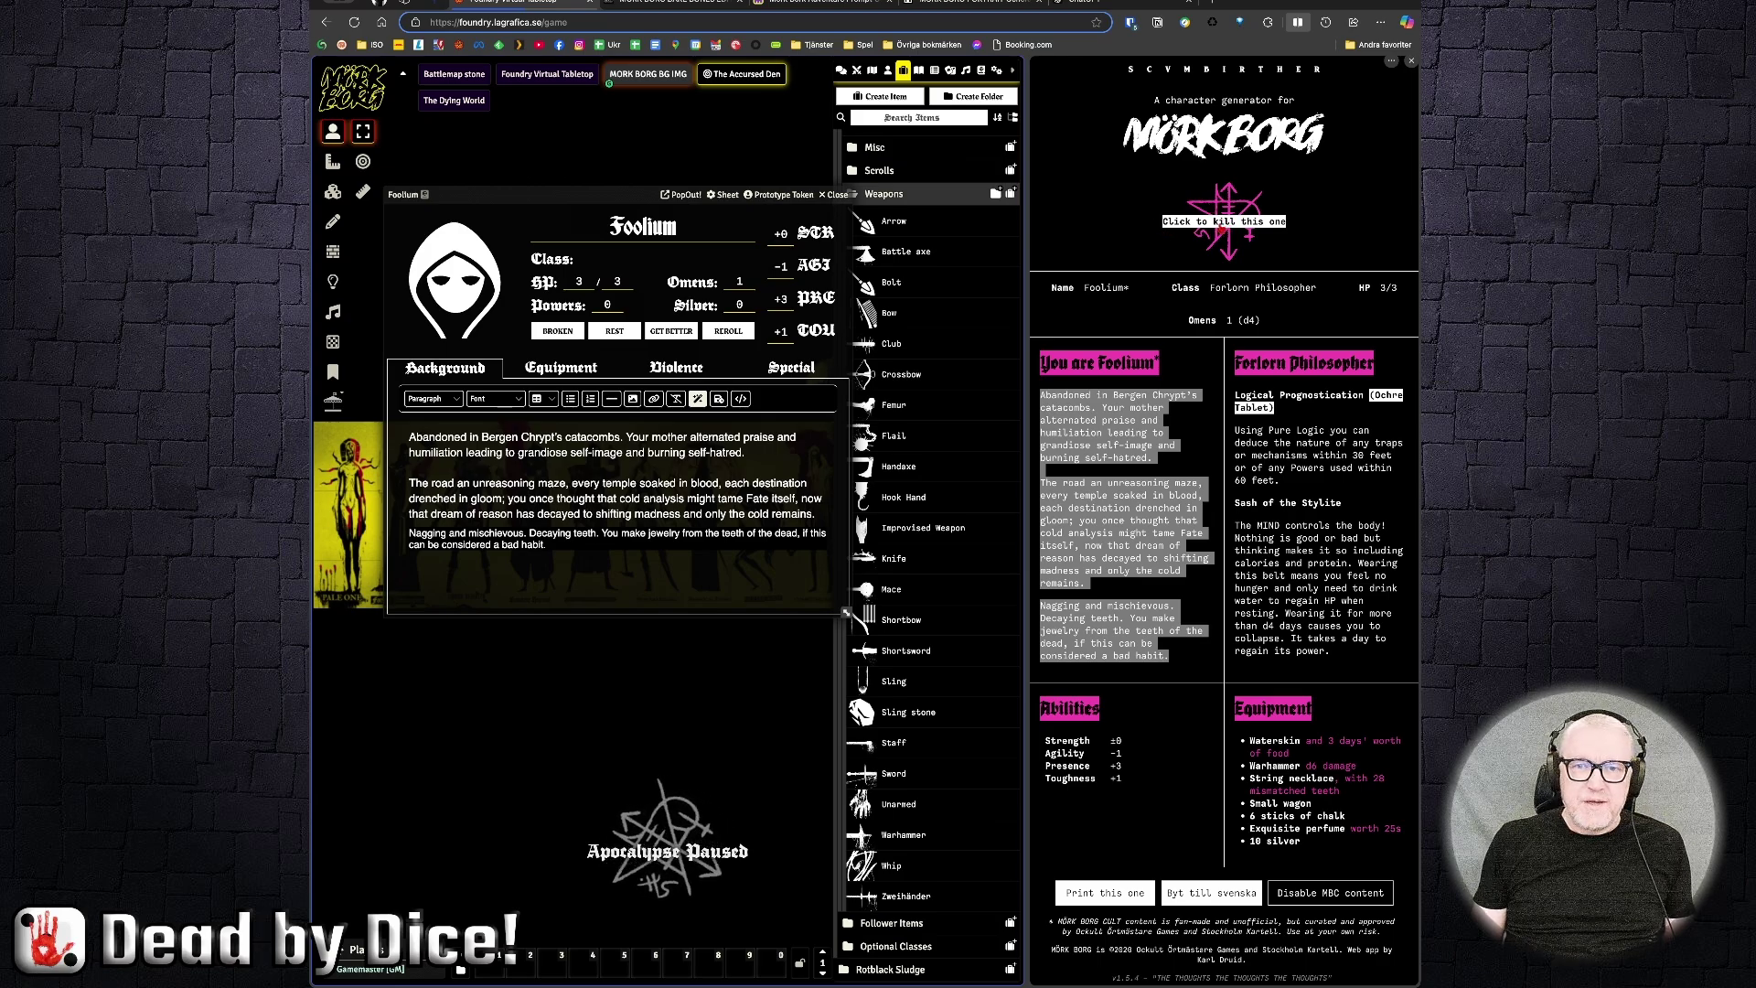
# Step: Generate a series of new random characters in SCVMBIRTHER to view different classes, abilities and equipment
pyautogui.click(1223, 225)
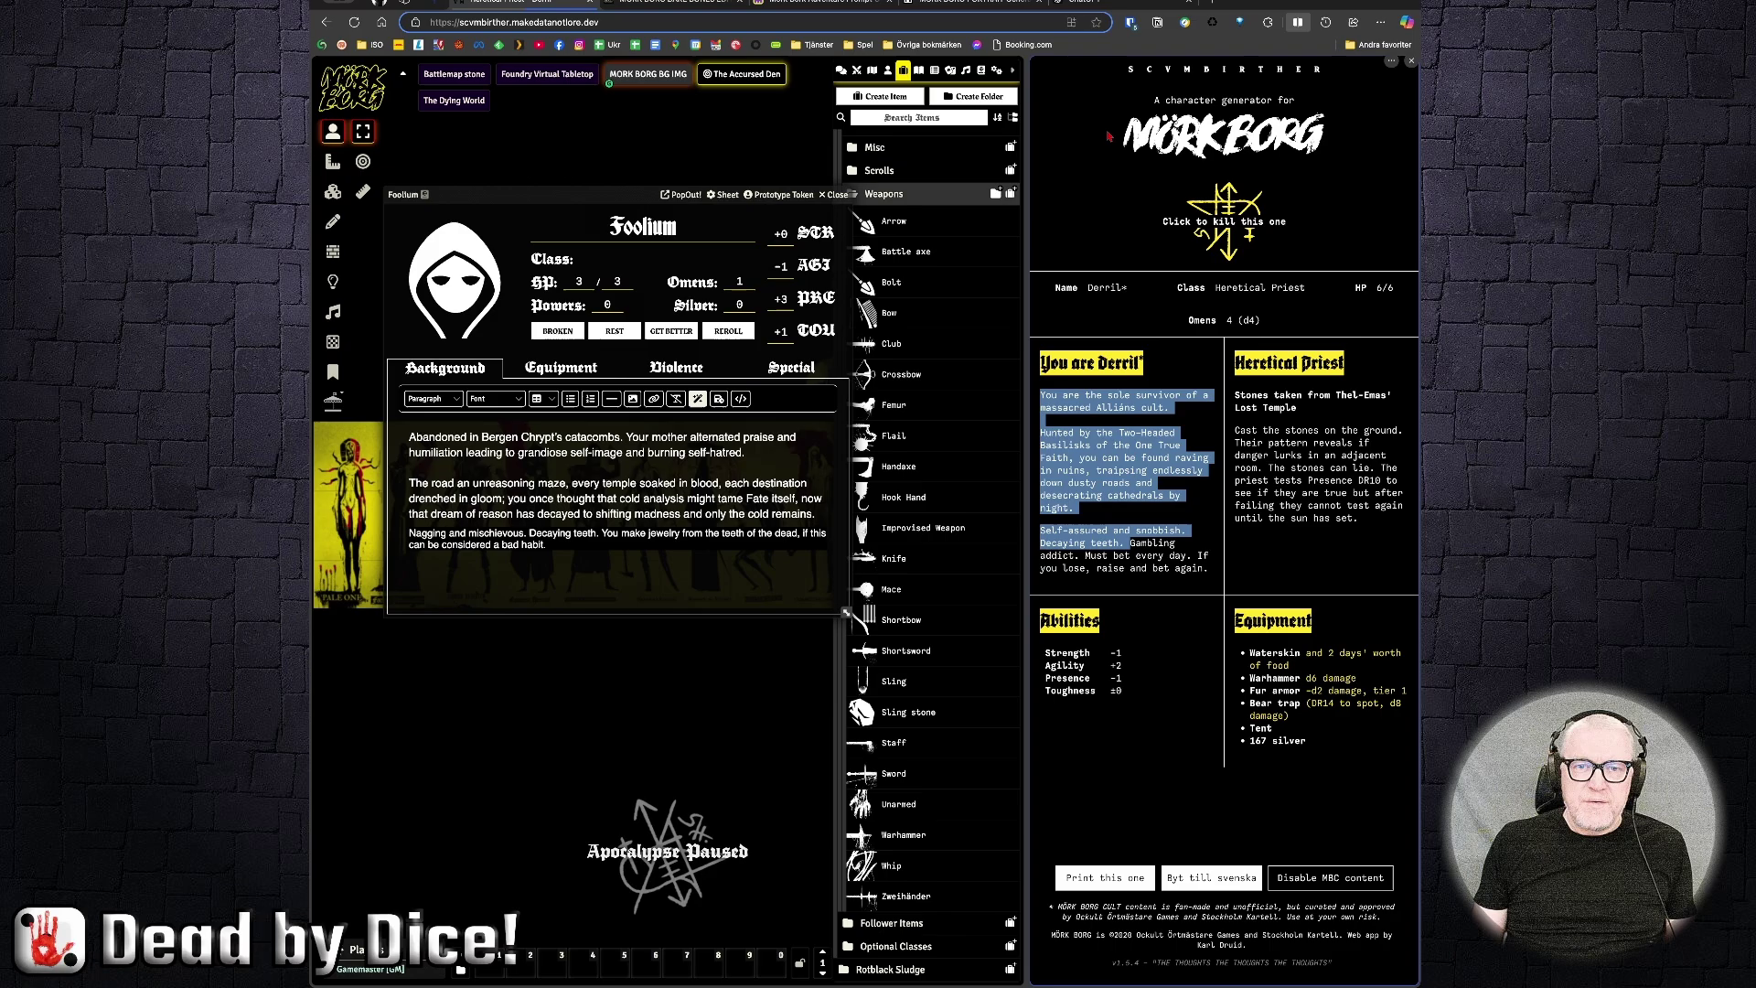
pyautogui.click(1222, 222)
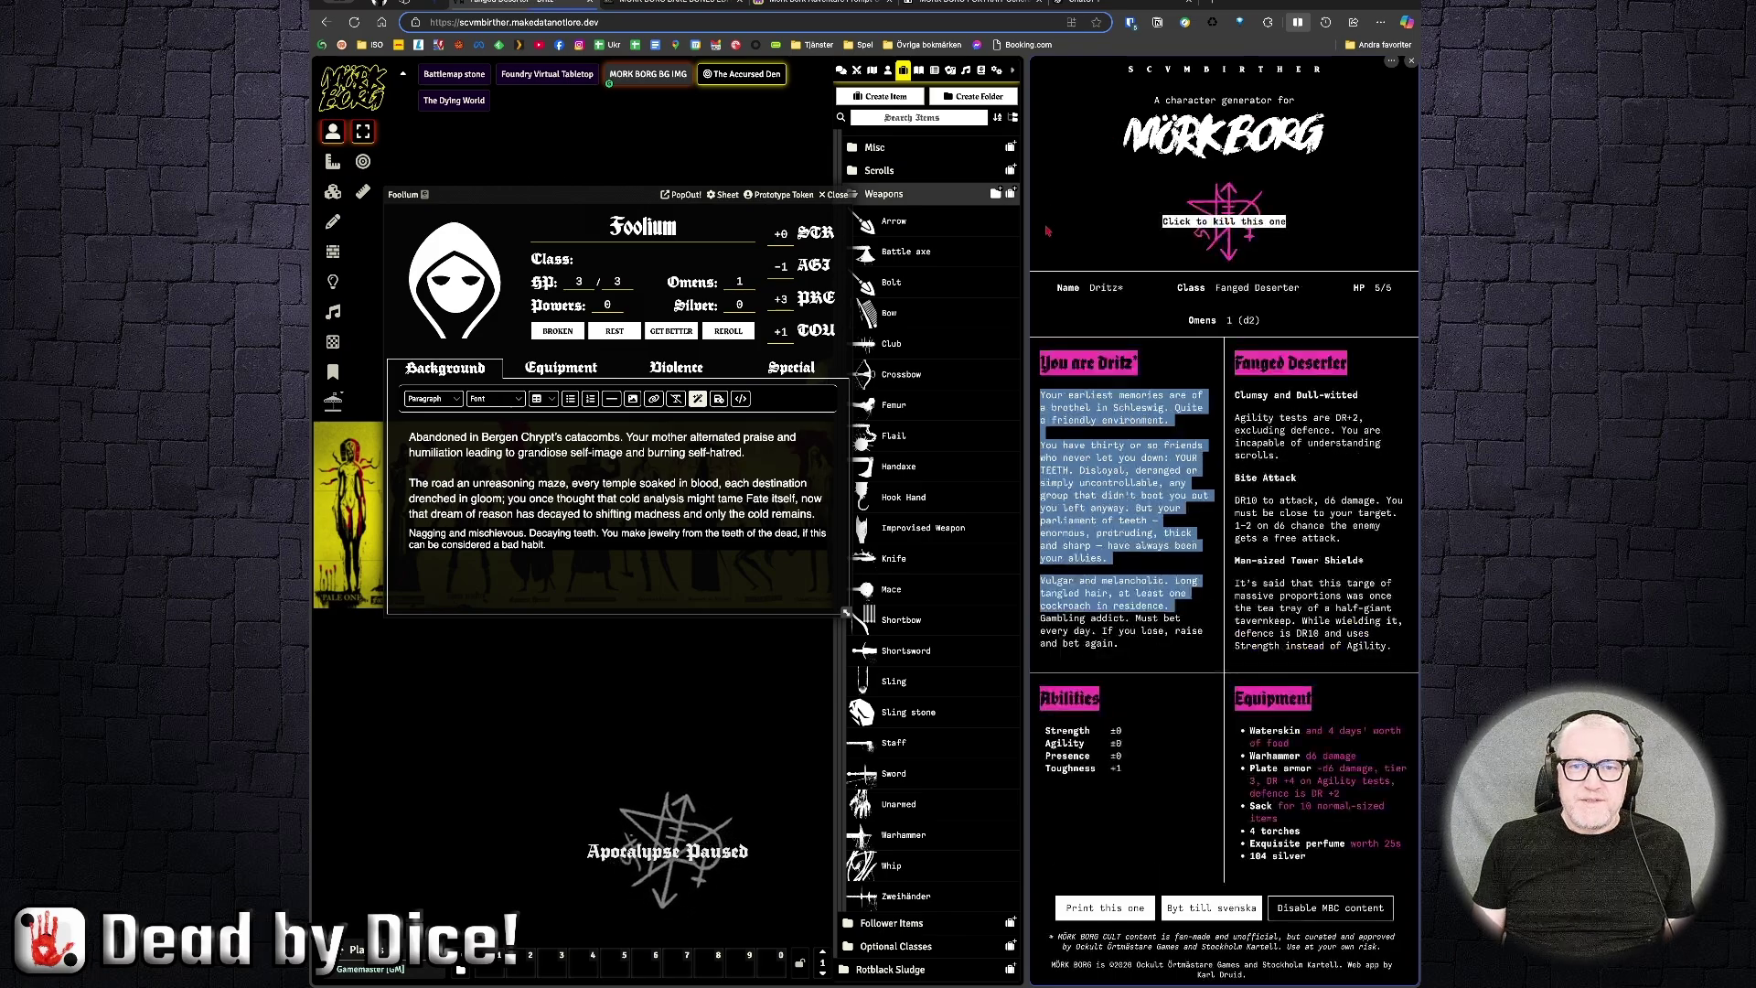
pyautogui.click(1223, 222)
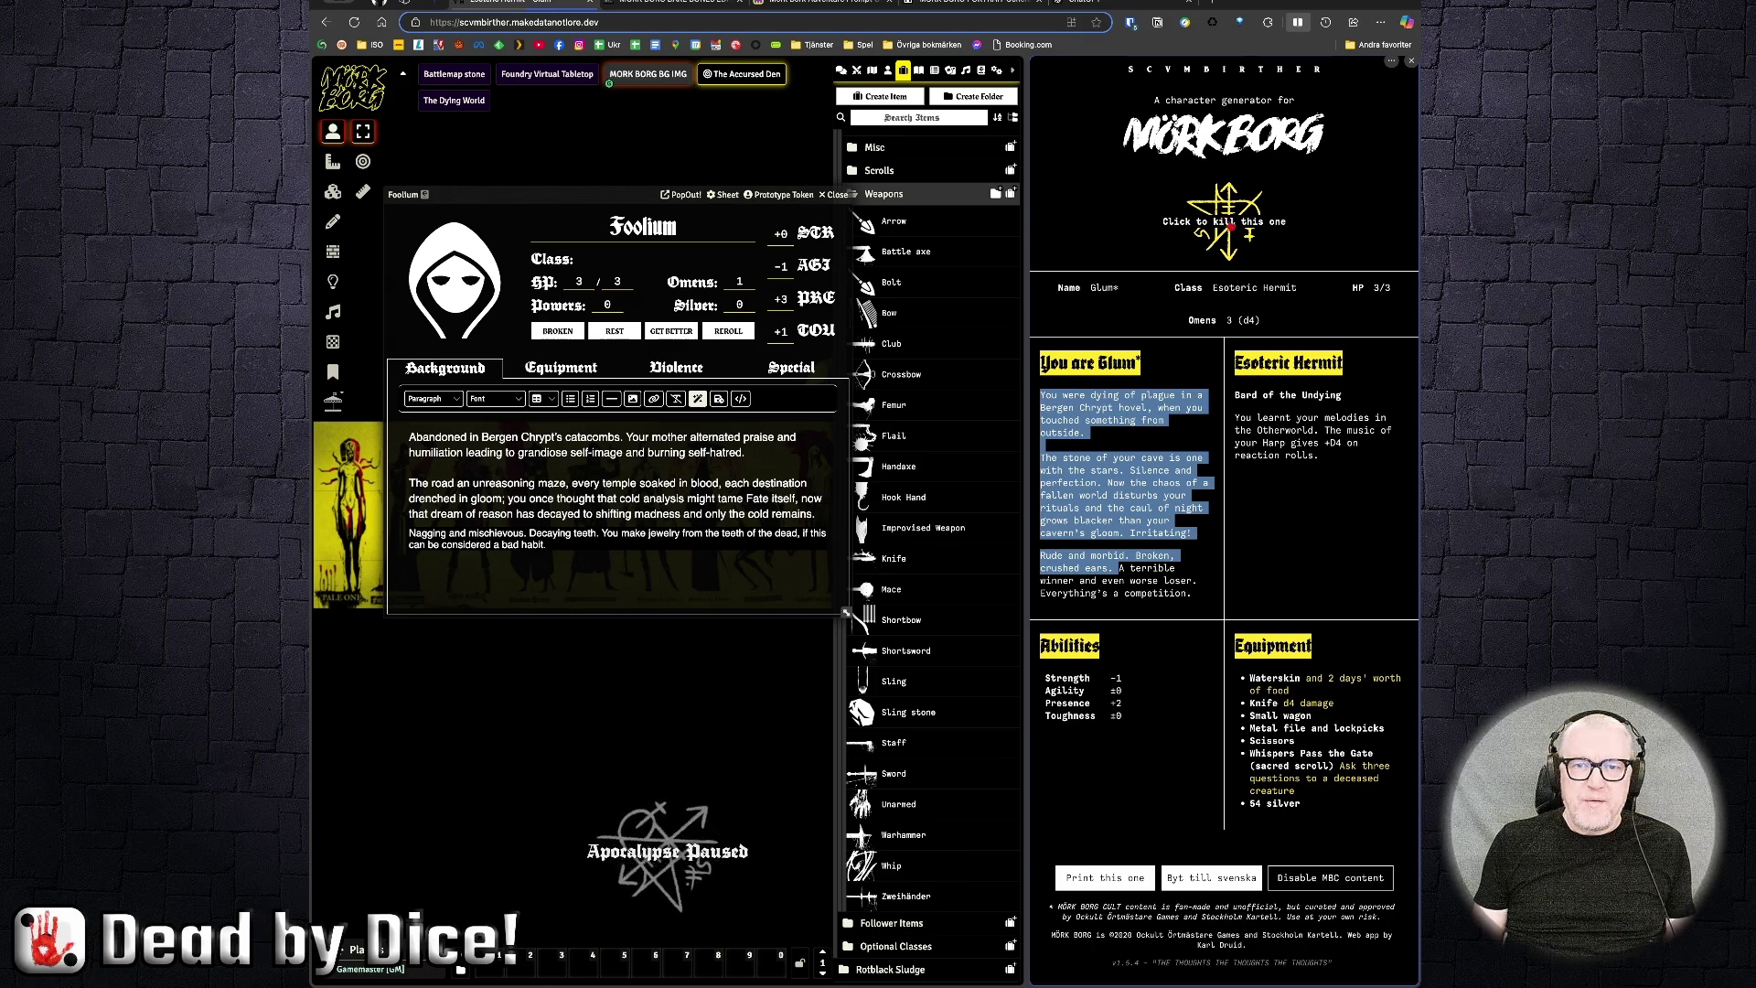
pyautogui.click(1224, 222)
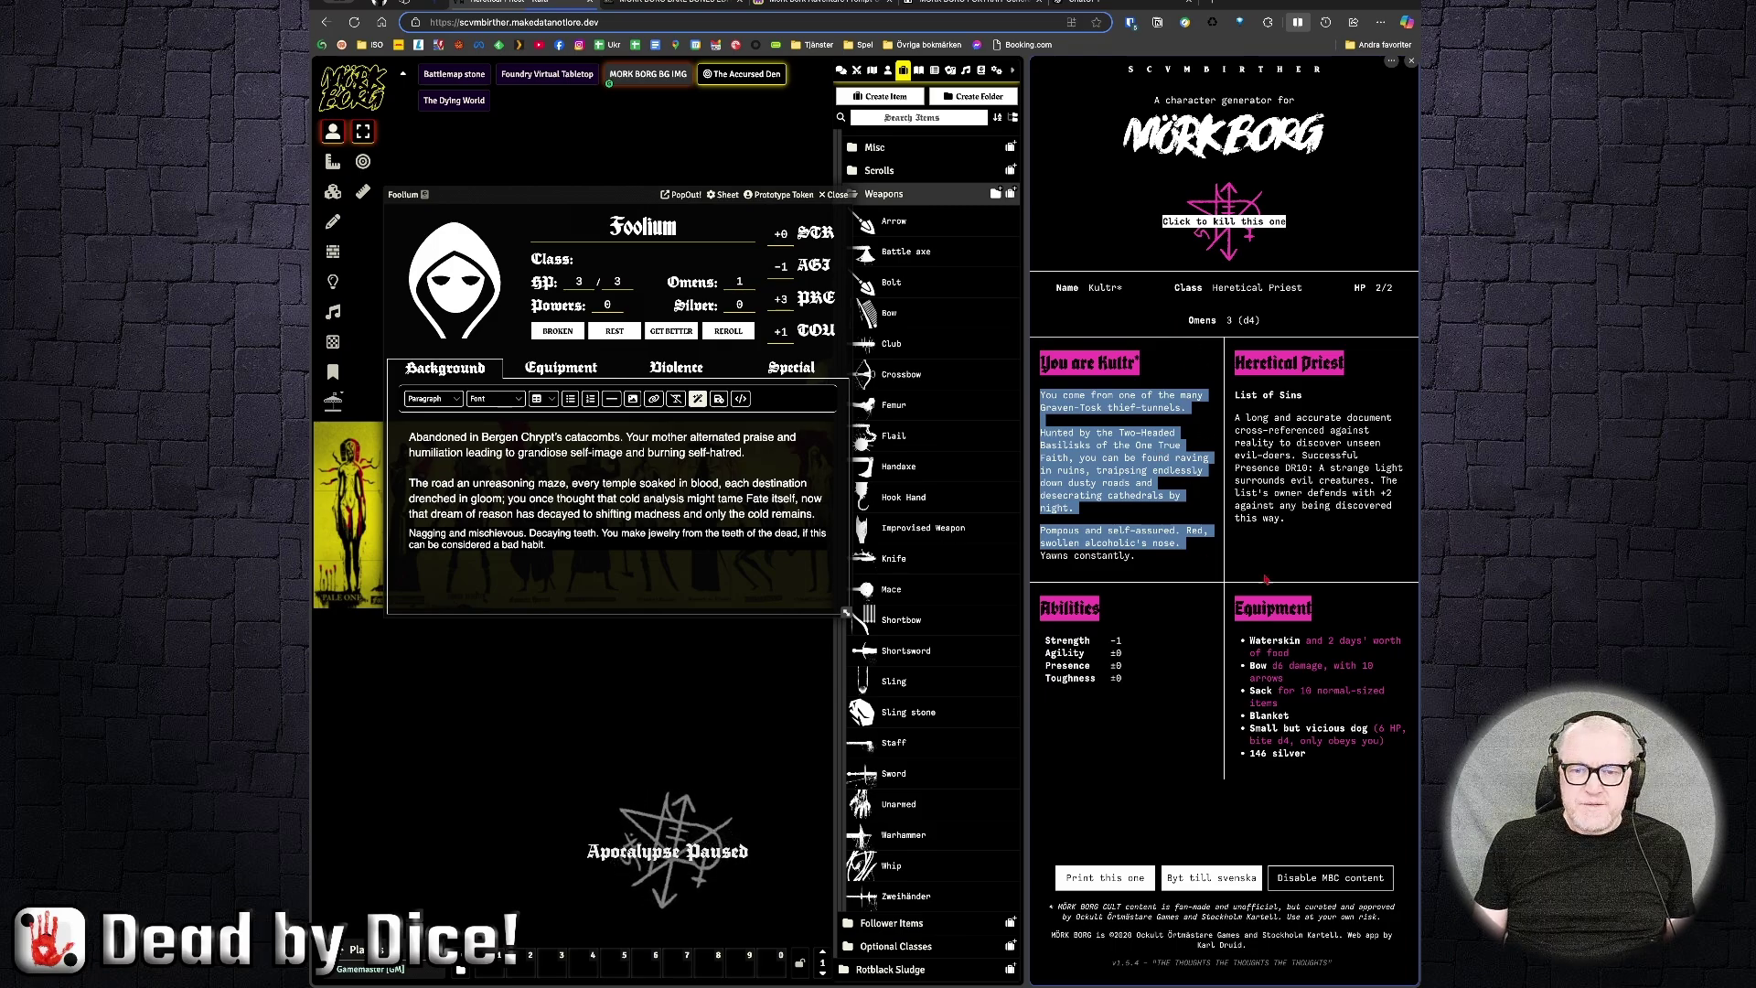
pyautogui.click(1245, 231)
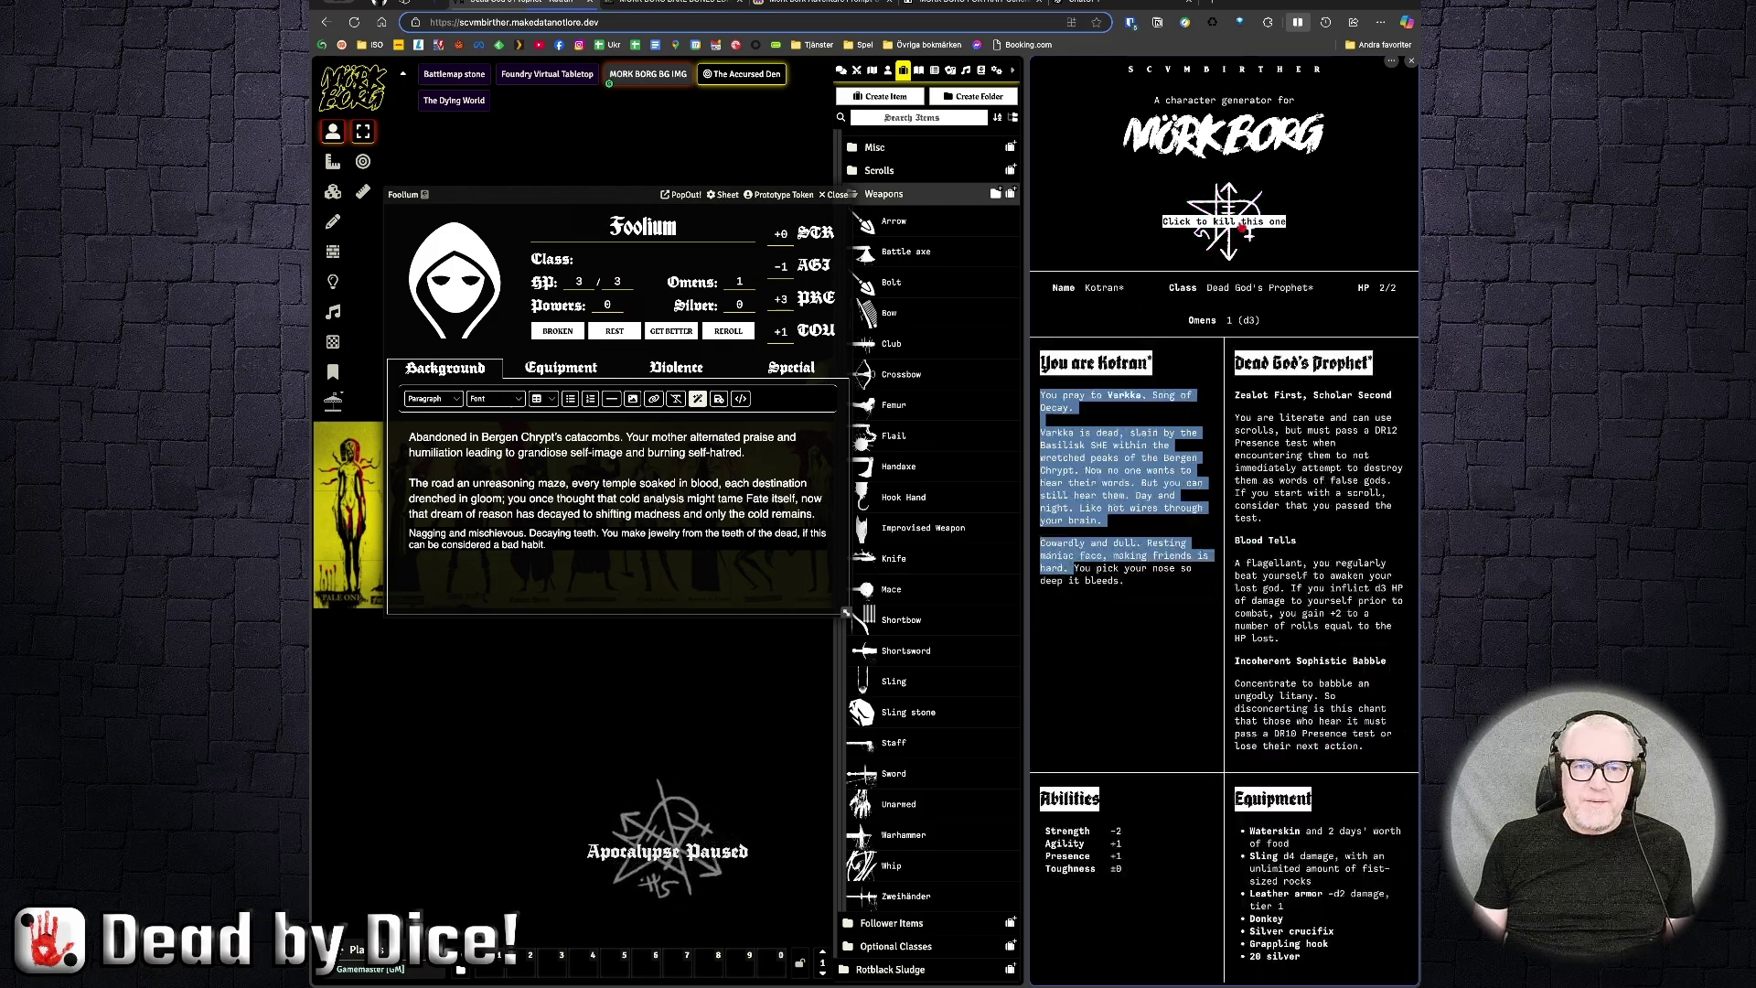
pyautogui.click(1231, 229)
pyautogui.click(1242, 228)
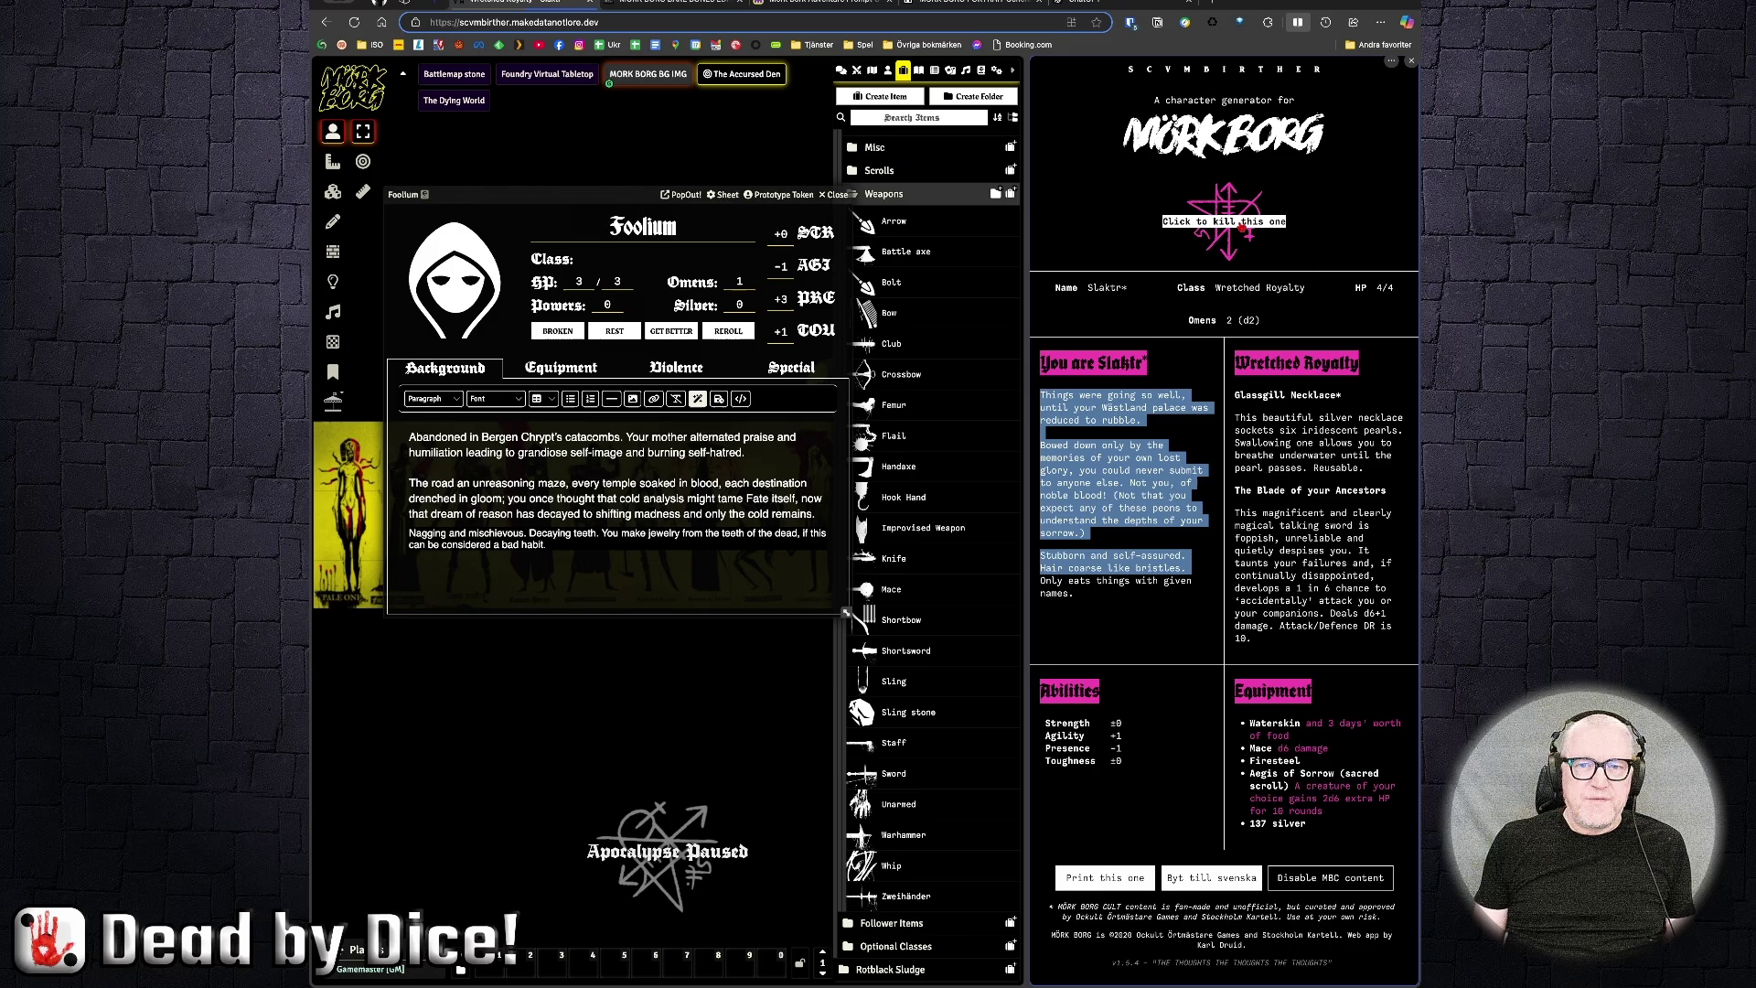
pyautogui.click(1242, 229)
pyautogui.click(1242, 229)
pyautogui.click(1242, 228)
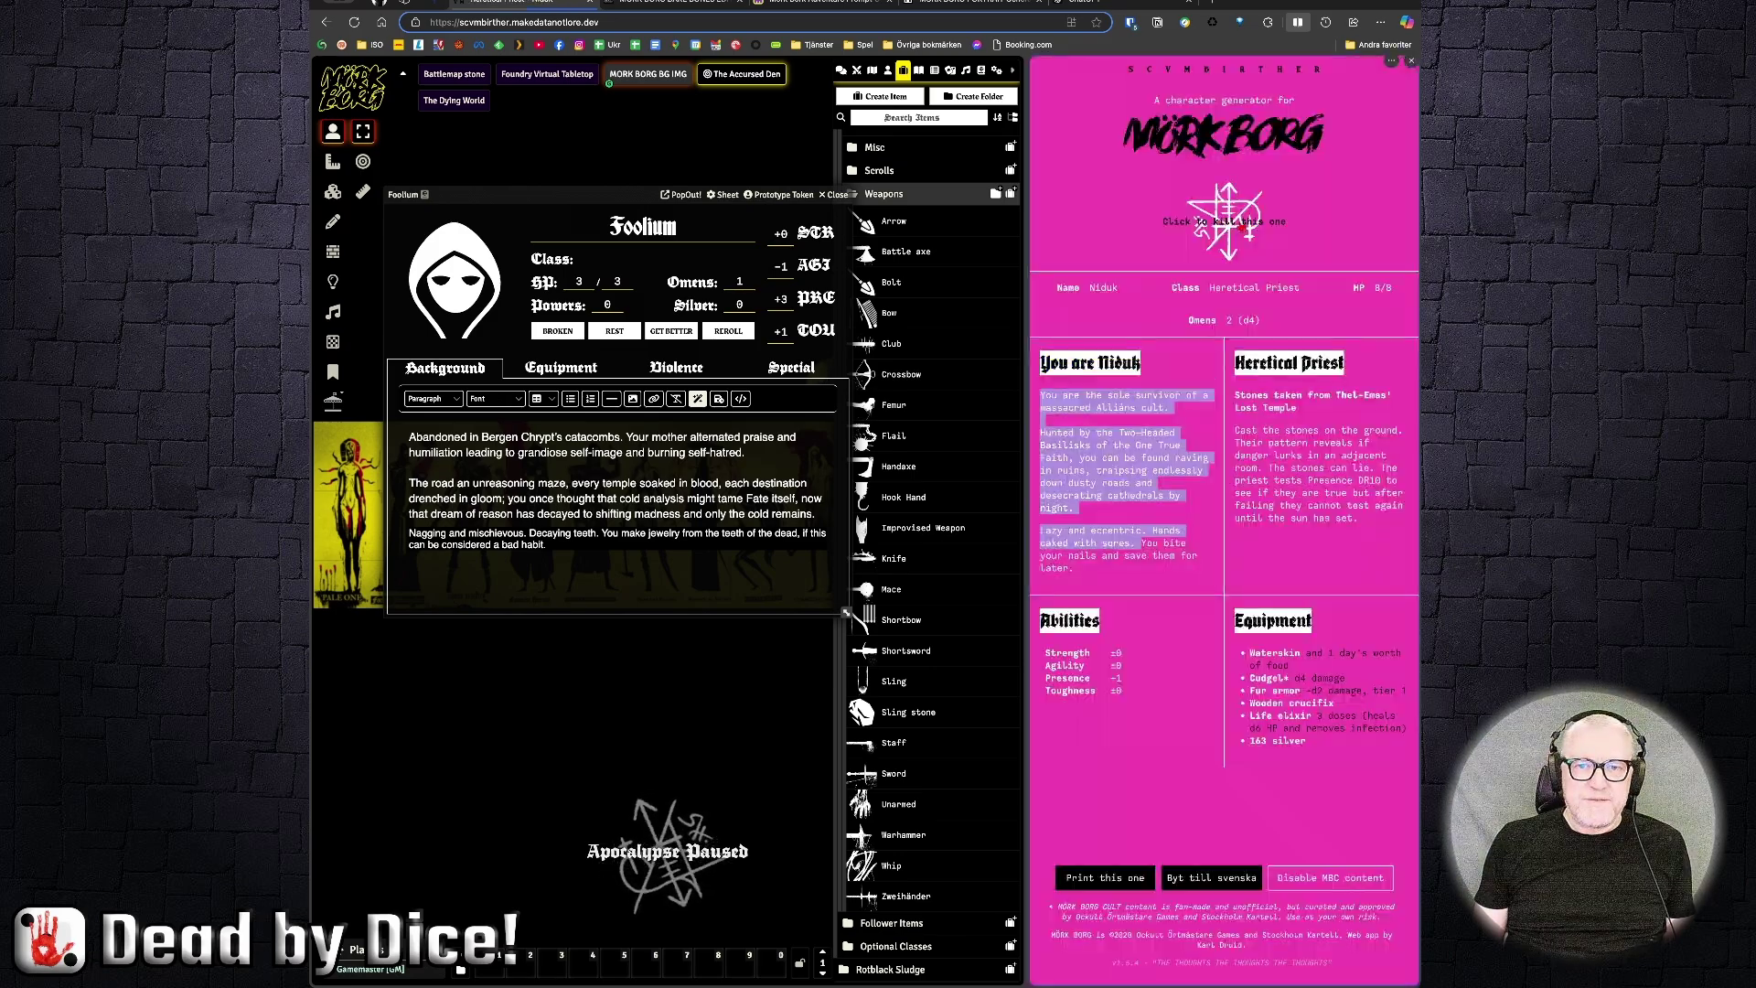
pyautogui.click(1242, 228)
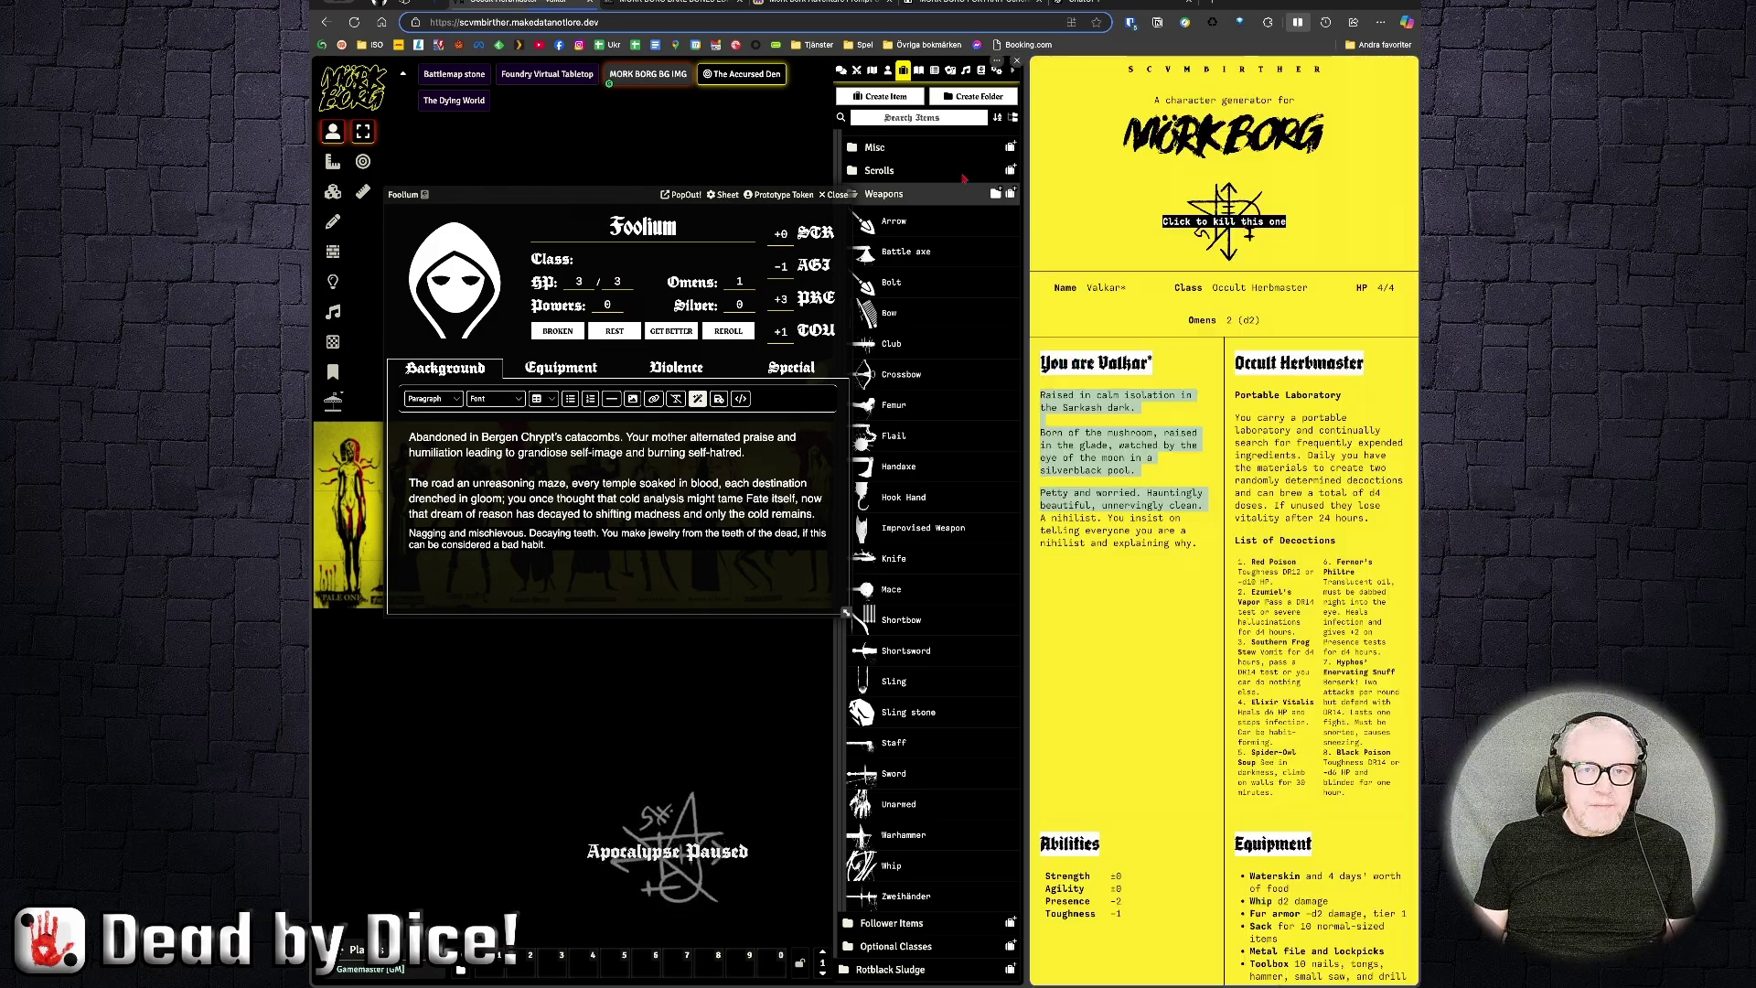
pyautogui.click(1242, 228)
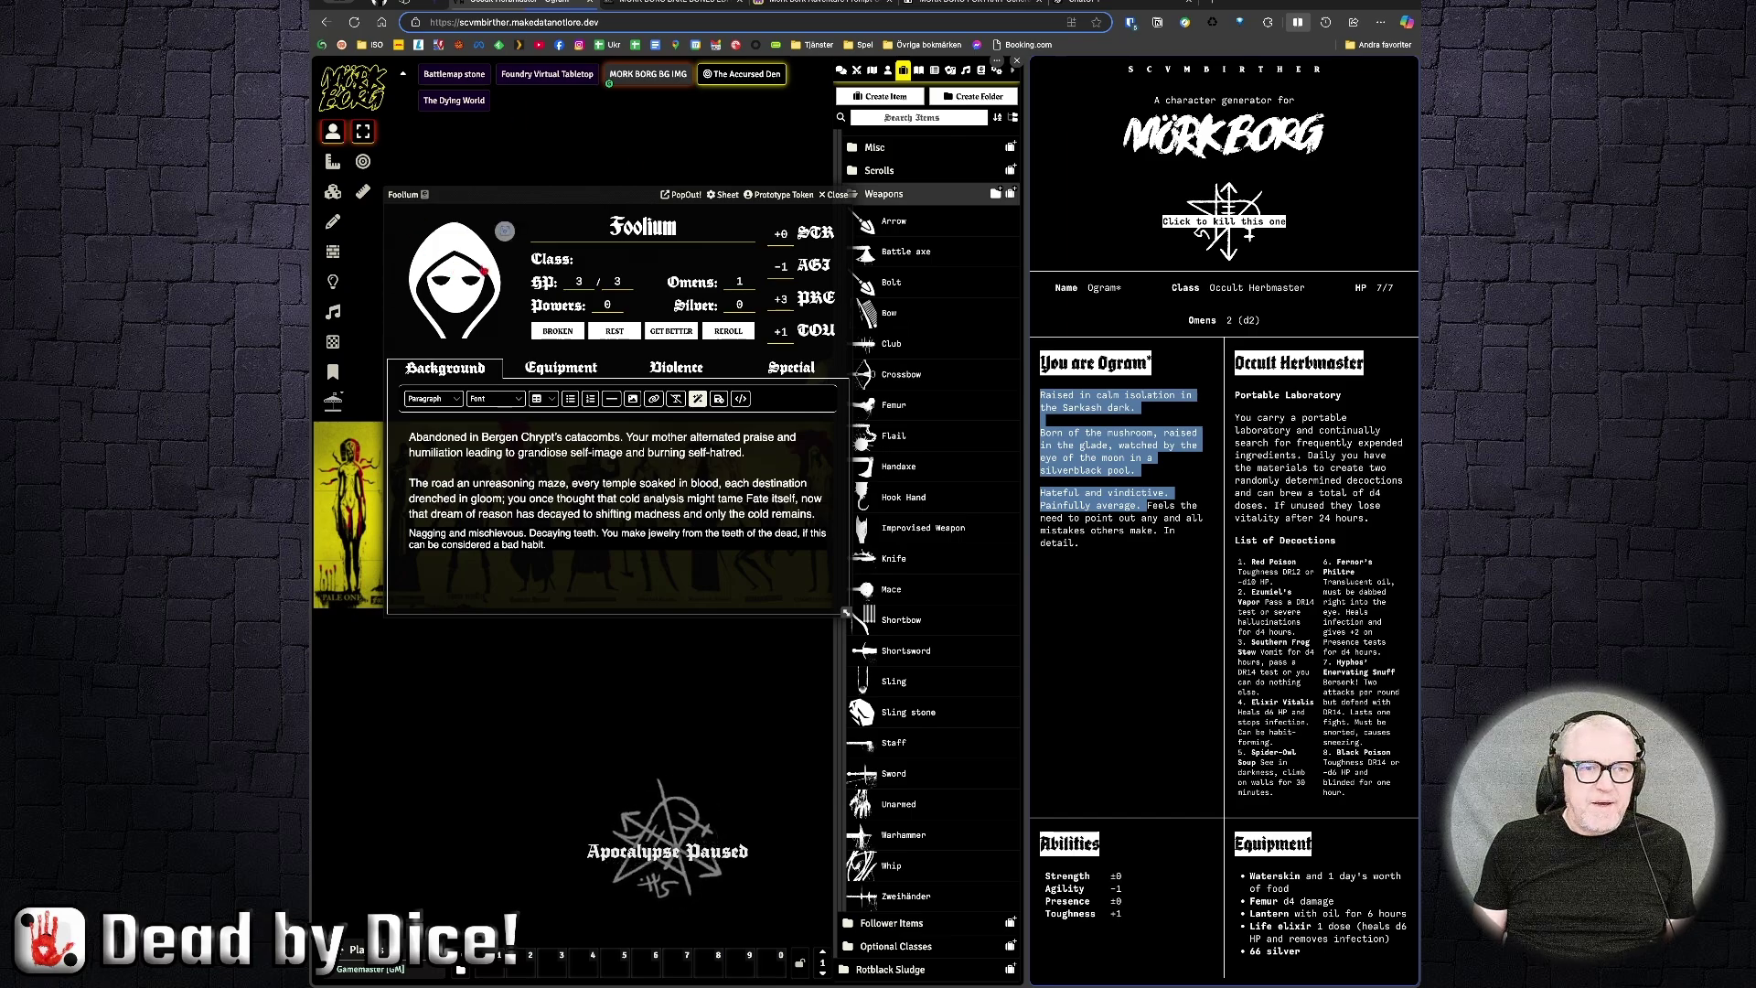
# Step: Switch to the MÖRK BORG PORTRAIT Generator and generate a new pair of portraits
pyautogui.click(811, 57)
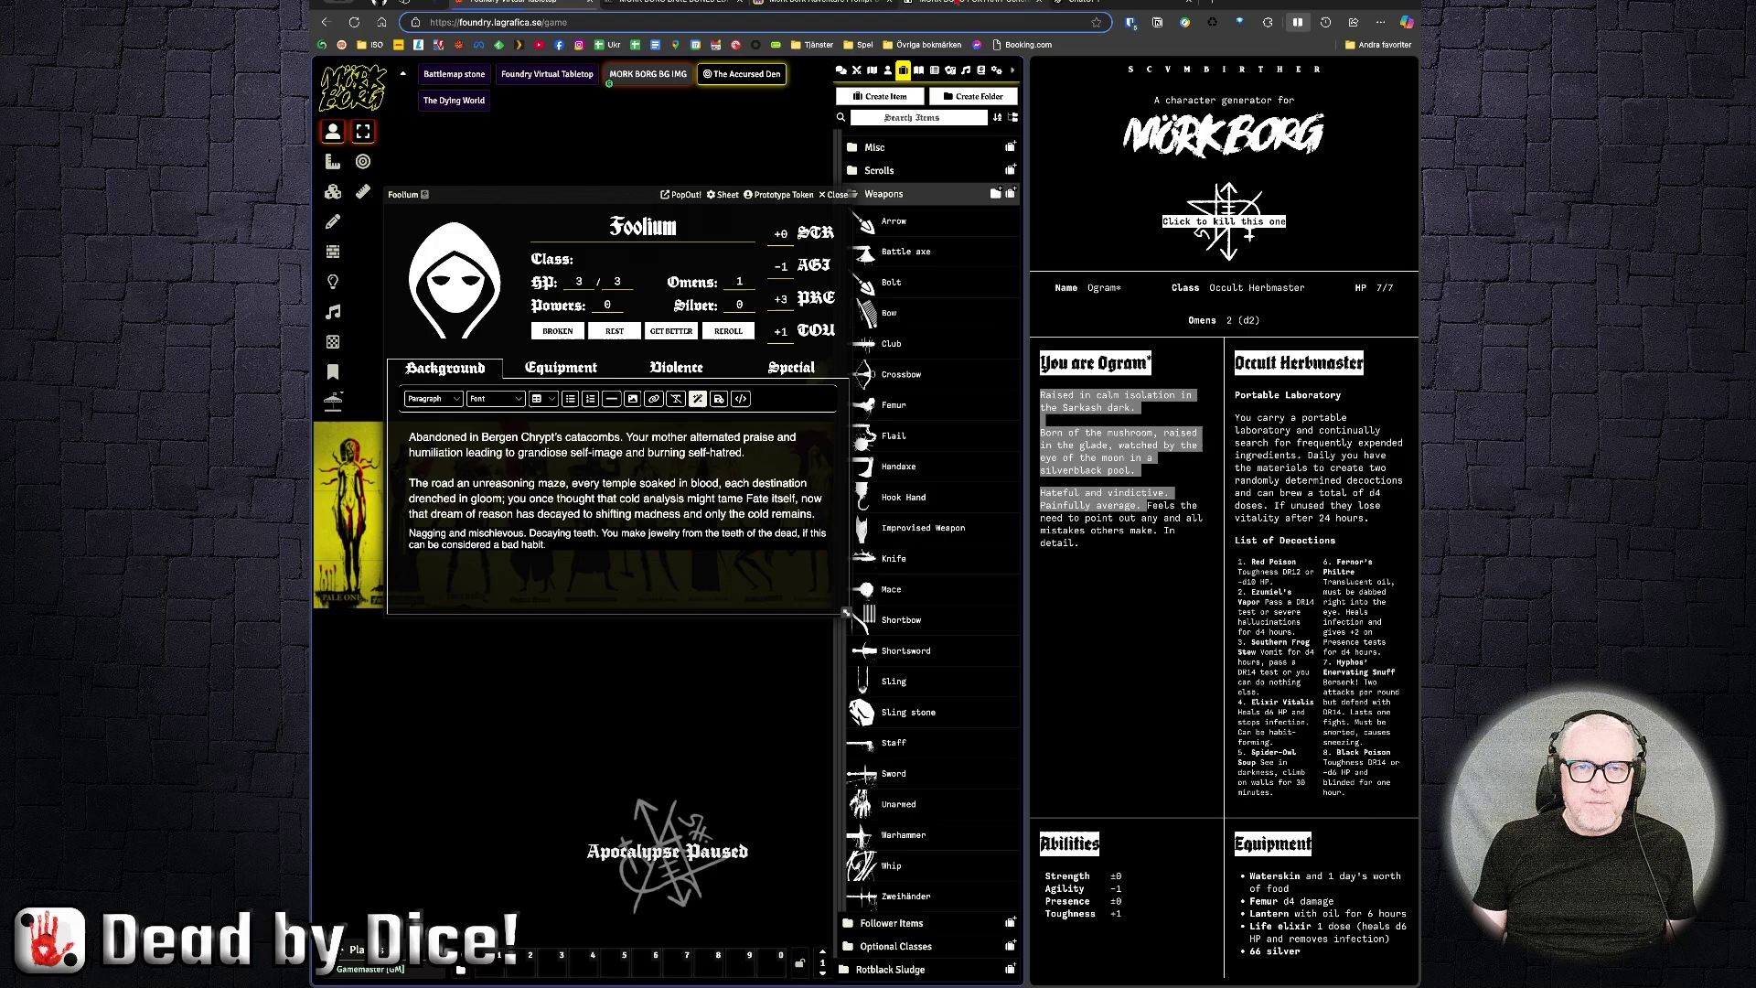
pyautogui.click(955, 4)
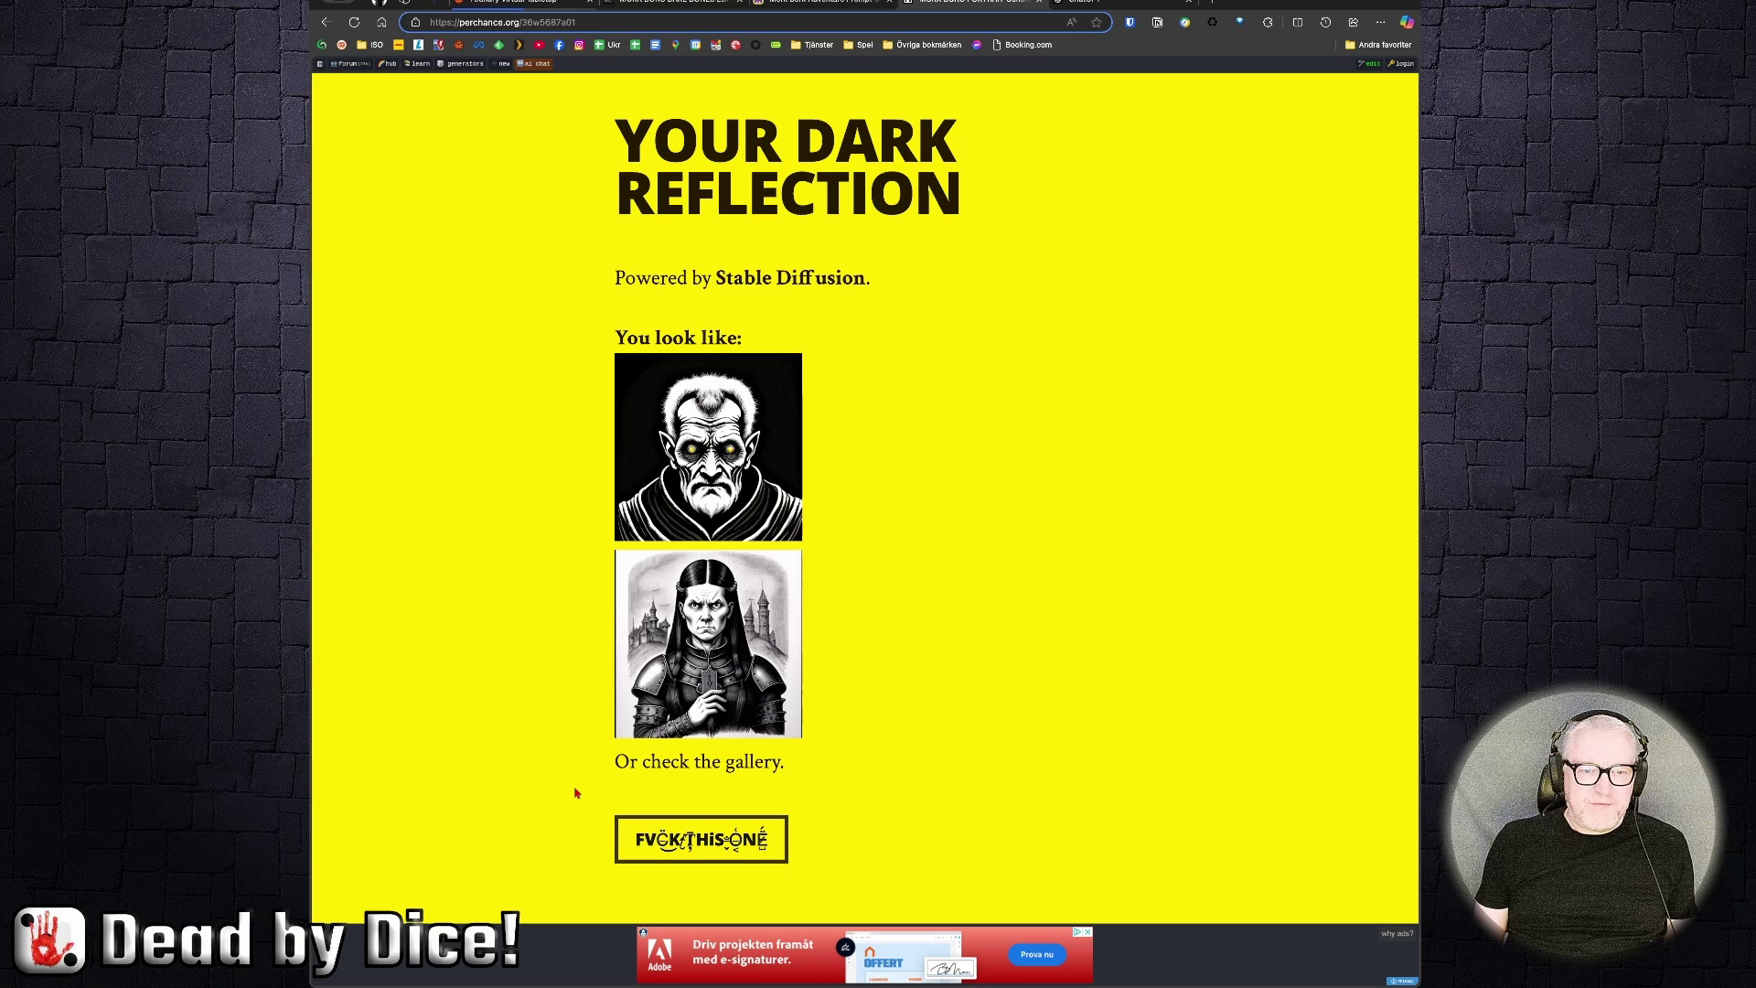
pyautogui.click(711, 848)
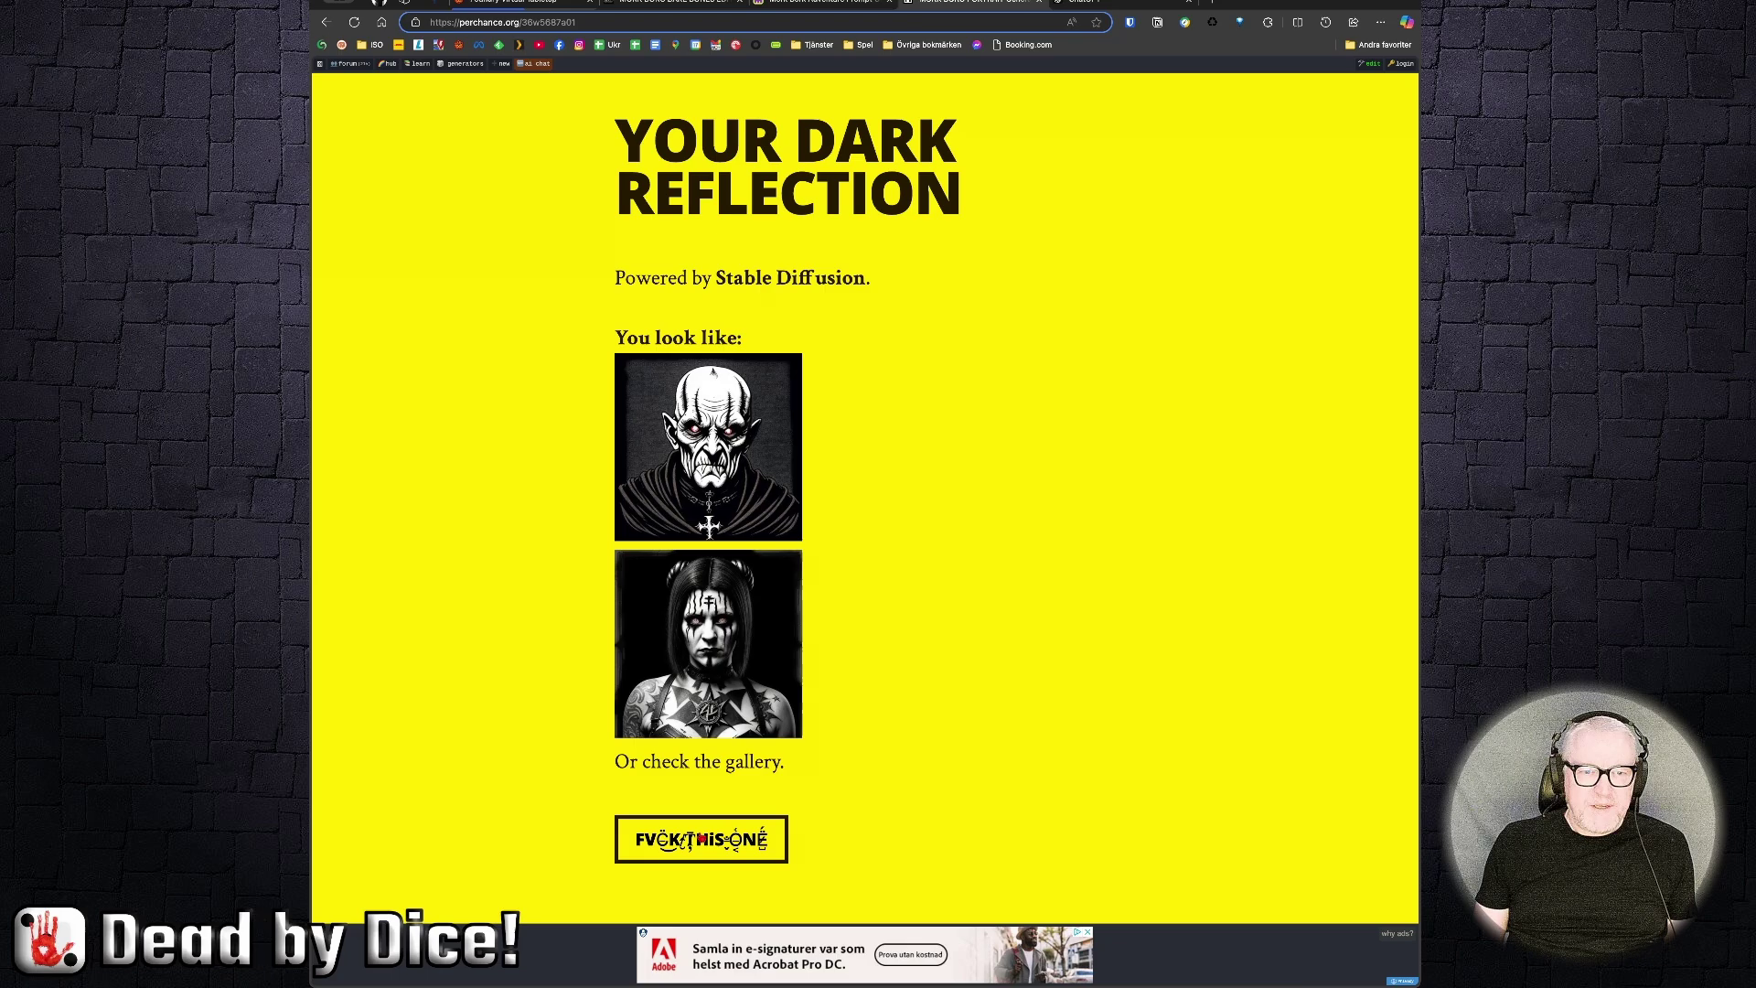
# Step: Save the upper generated portrait, the bald pale man, to the Downloads-GD folder as foolium.jpeg
pyautogui.rightClick(720, 429)
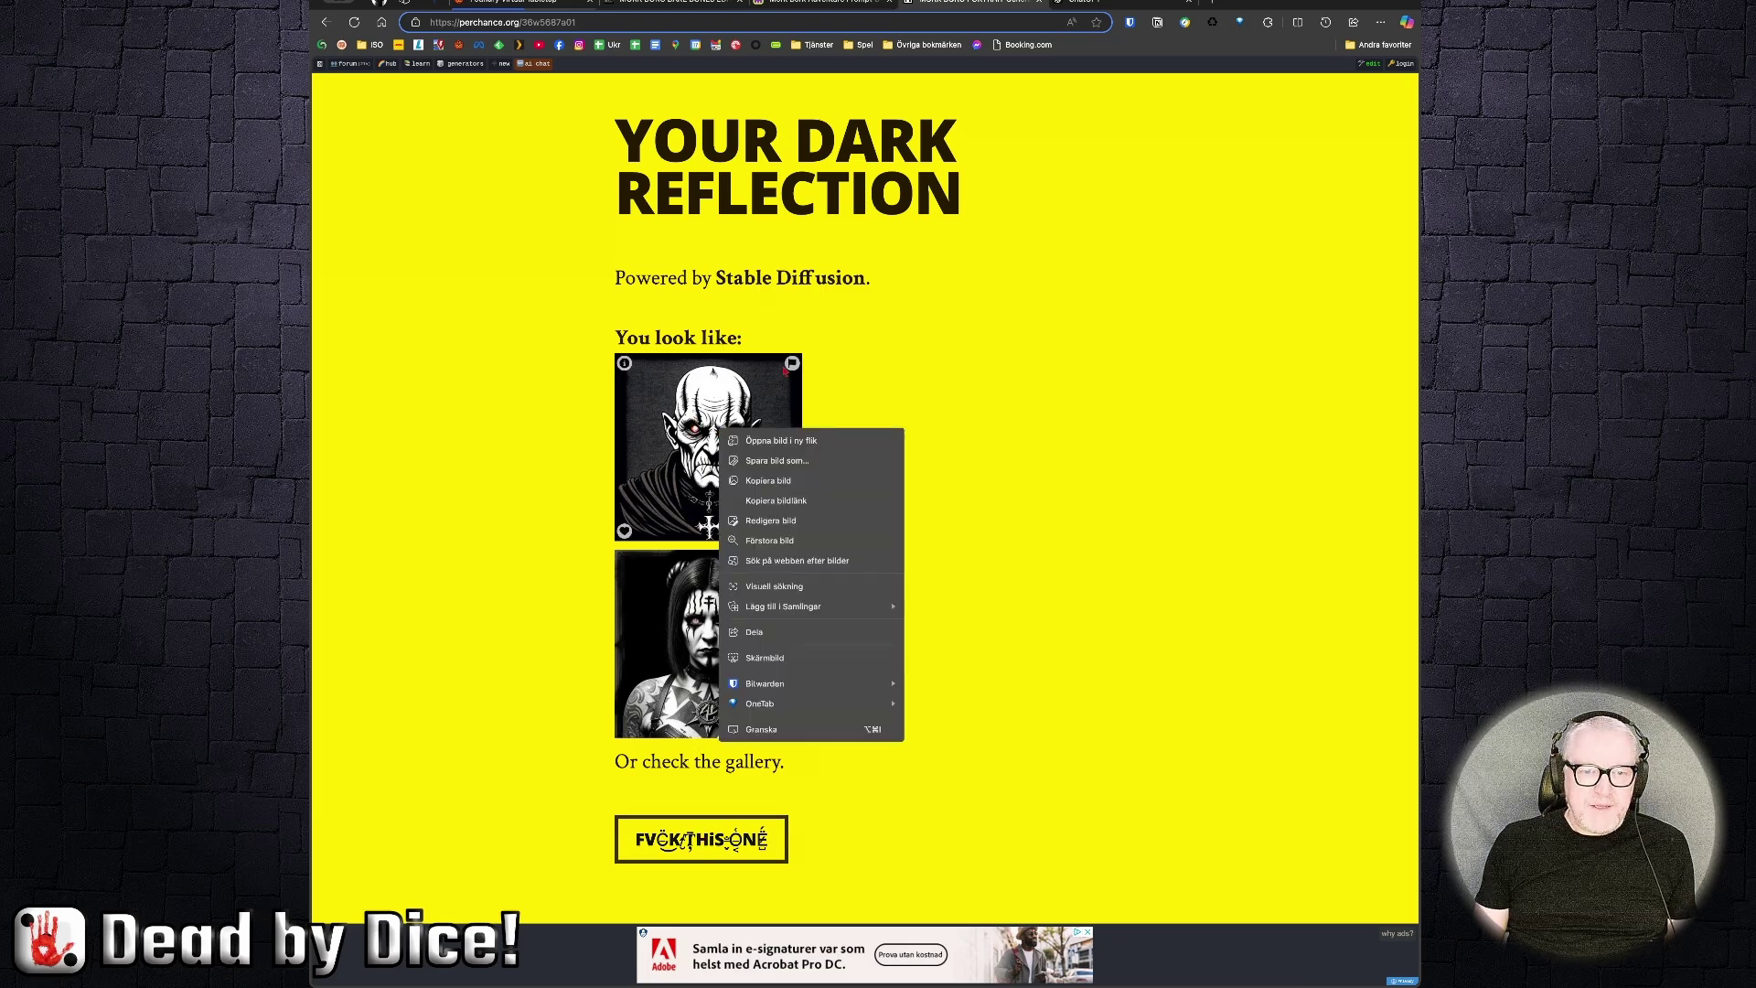
pyautogui.click(778, 460)
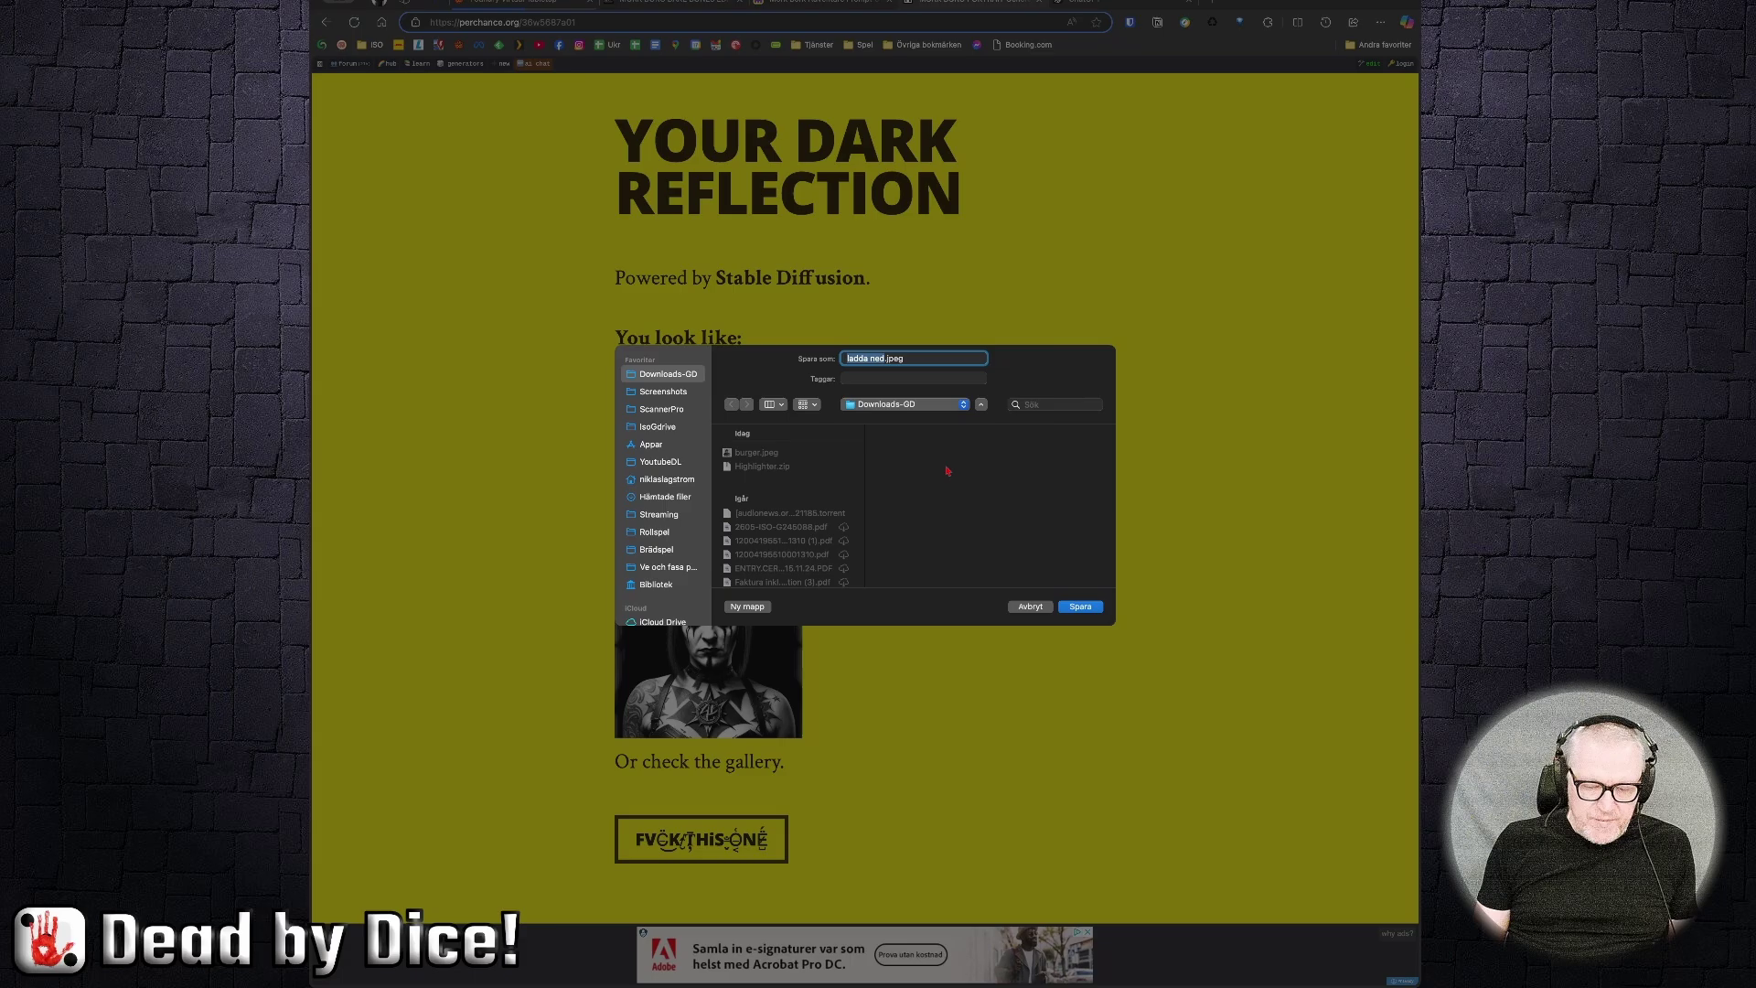
pyautogui.write('f')
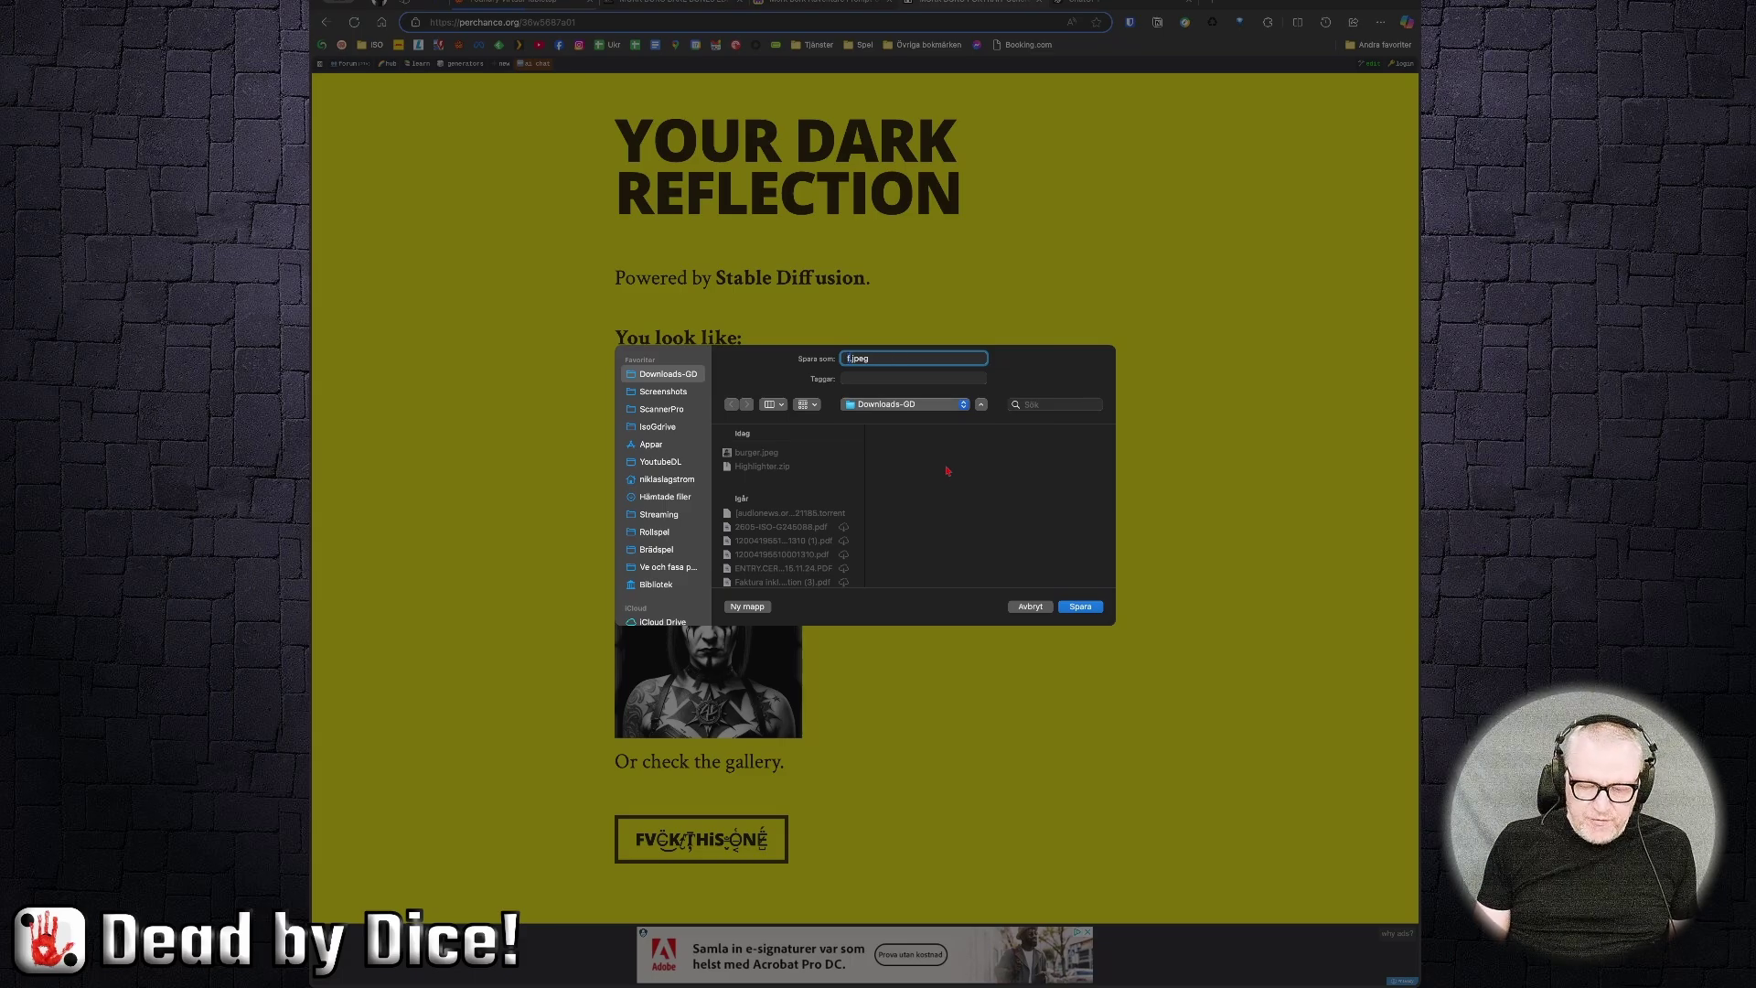
pyautogui.write('ool')
pyautogui.write('lum')
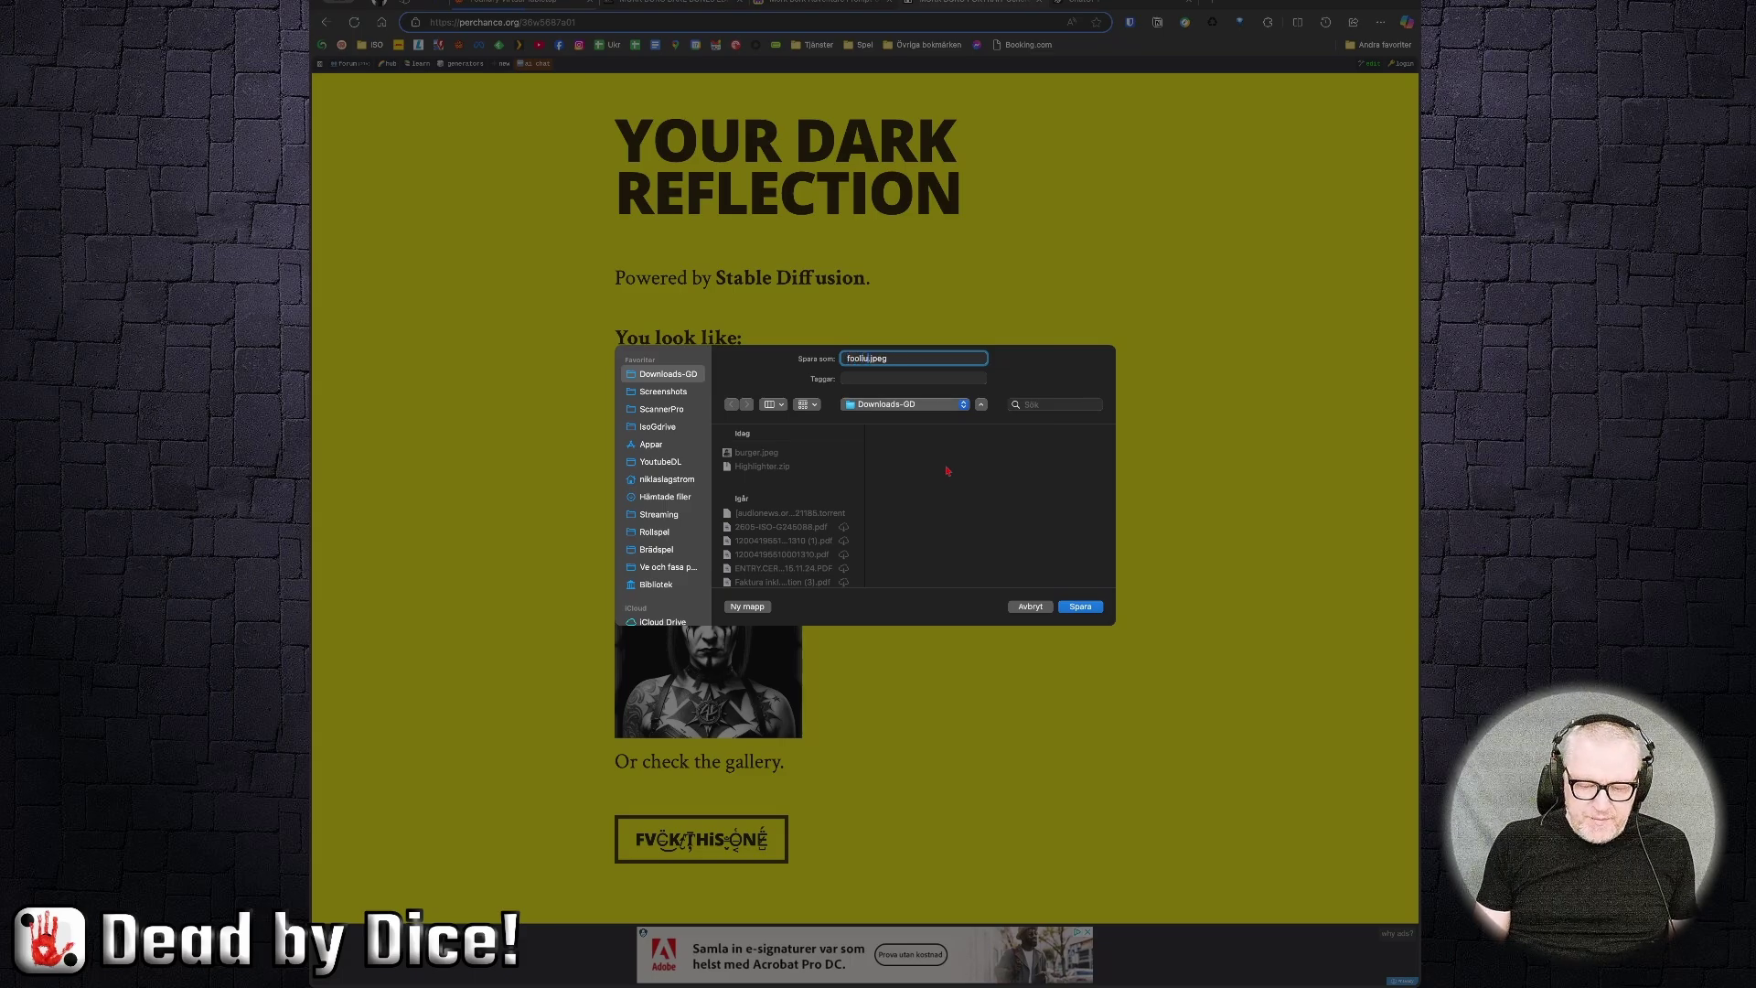
pyautogui.press('Return')
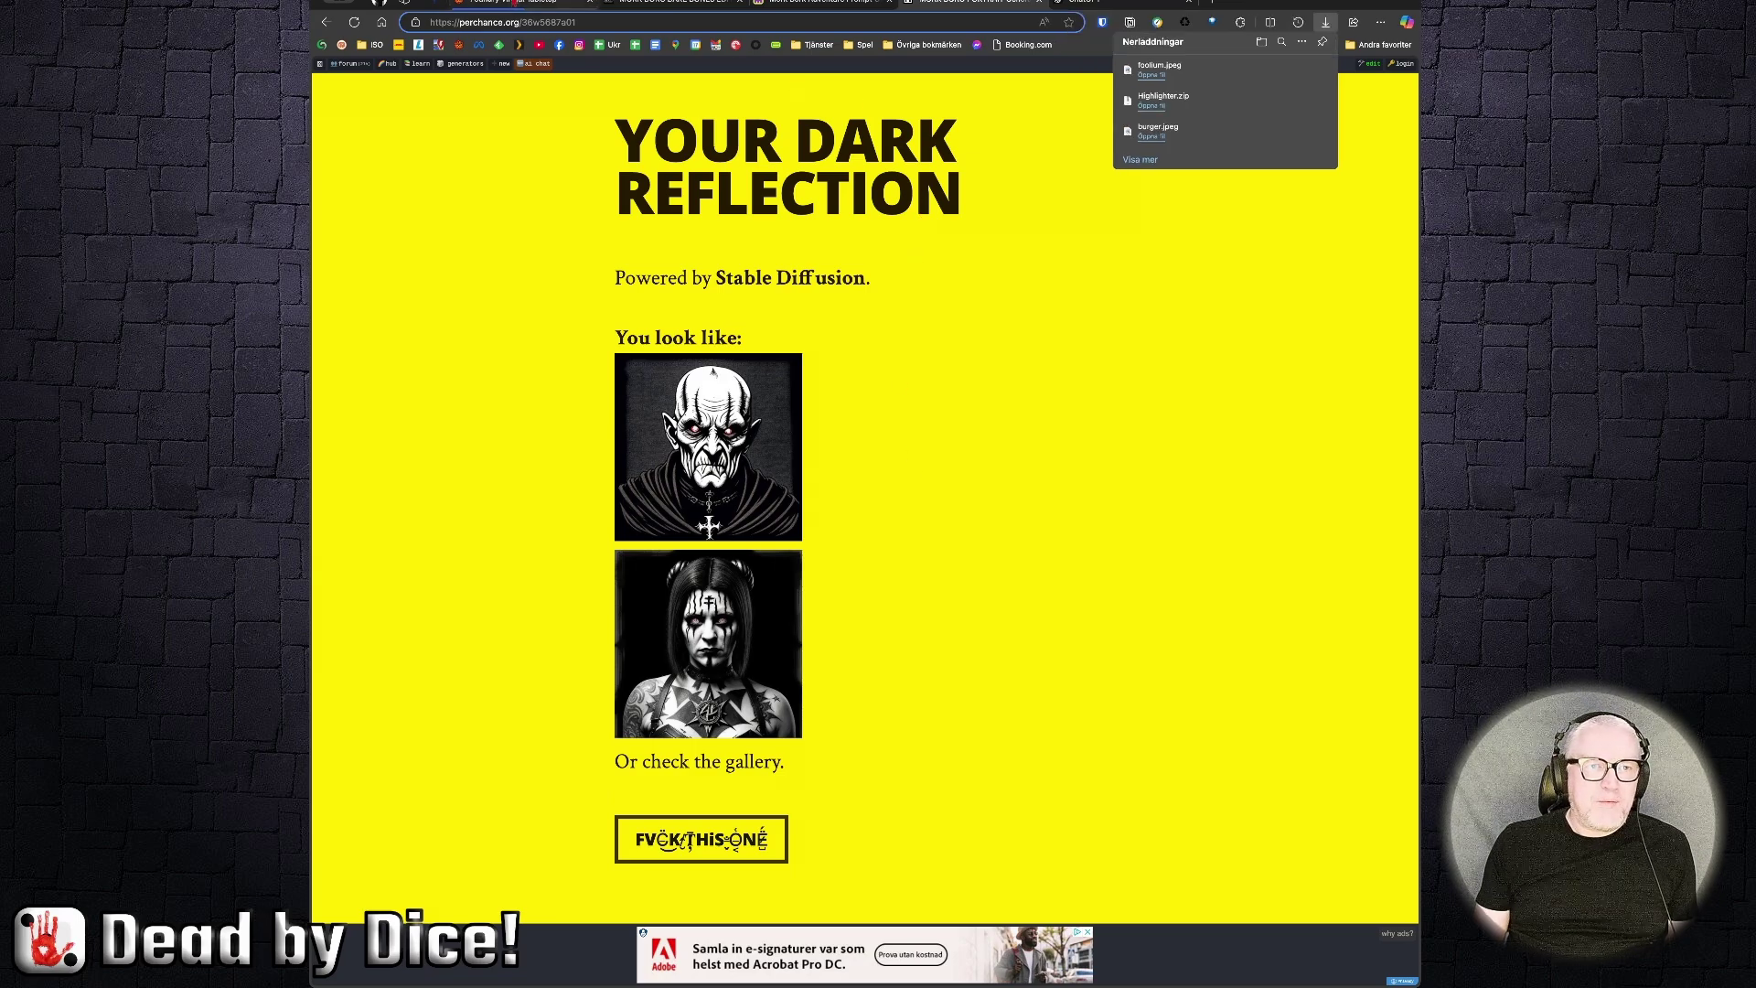
# Step: Switch to Foundry, upload foolium.jpeg from Downloads-GD to the user data, and set it as Foolium's character portrait
pyautogui.click(521, 3)
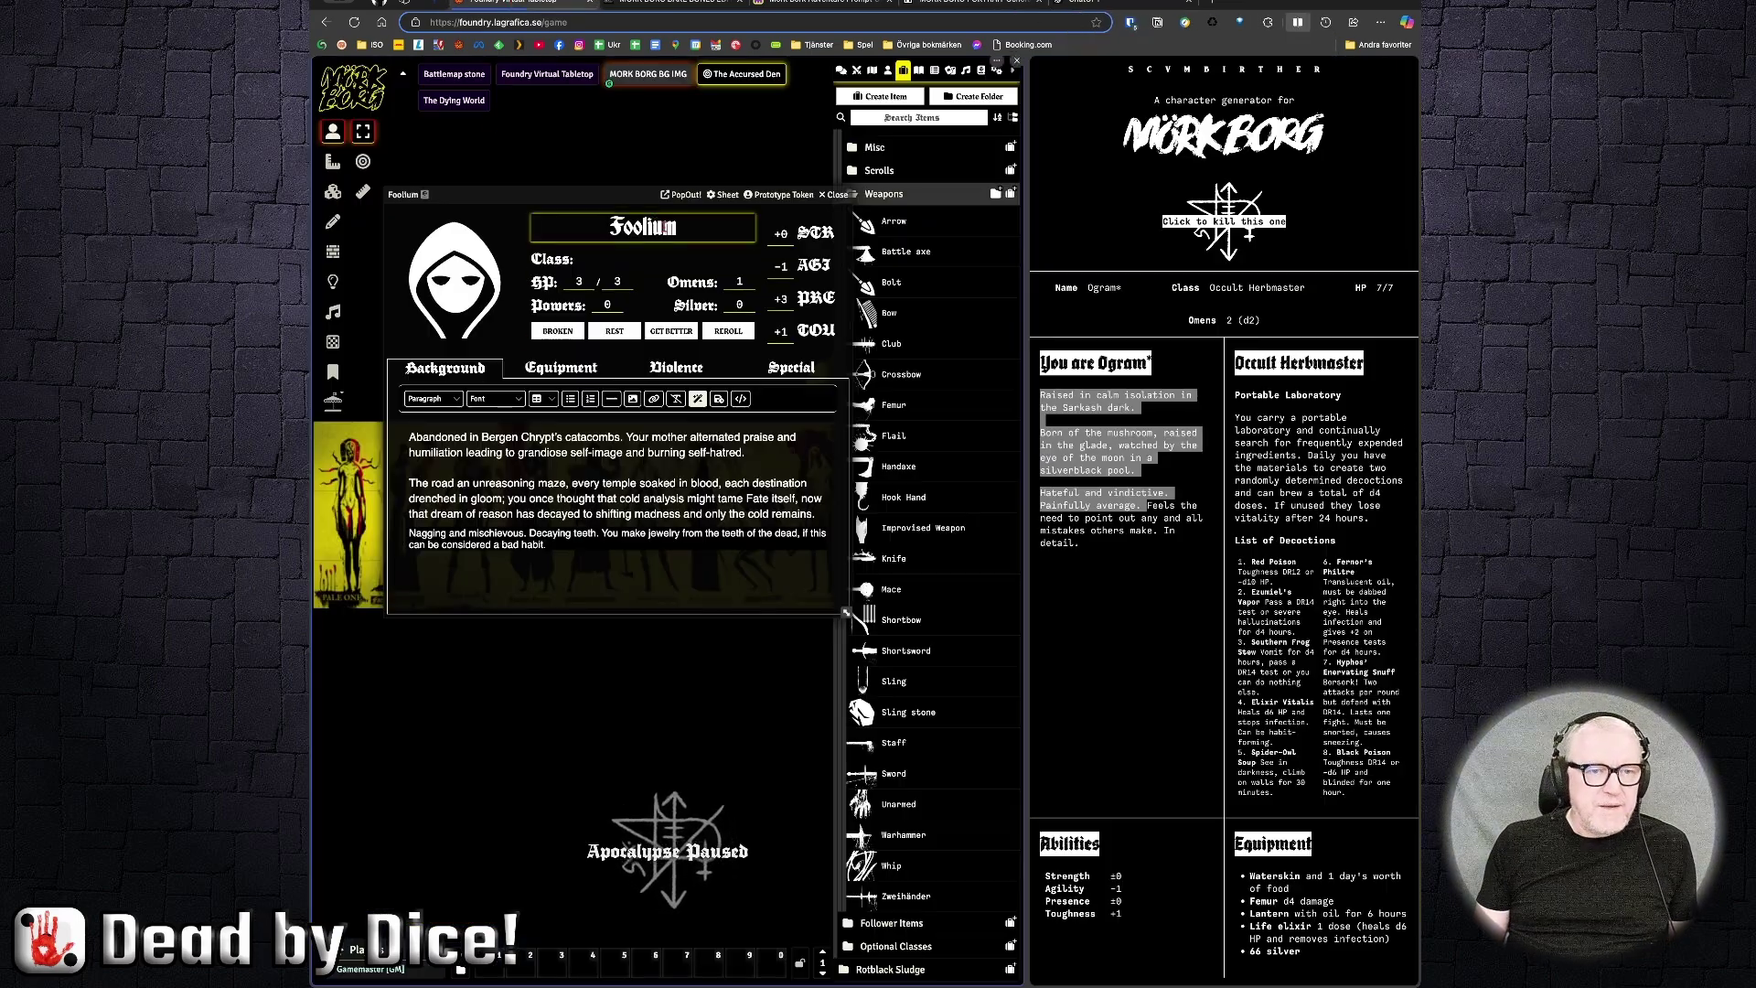
pyautogui.click(469, 302)
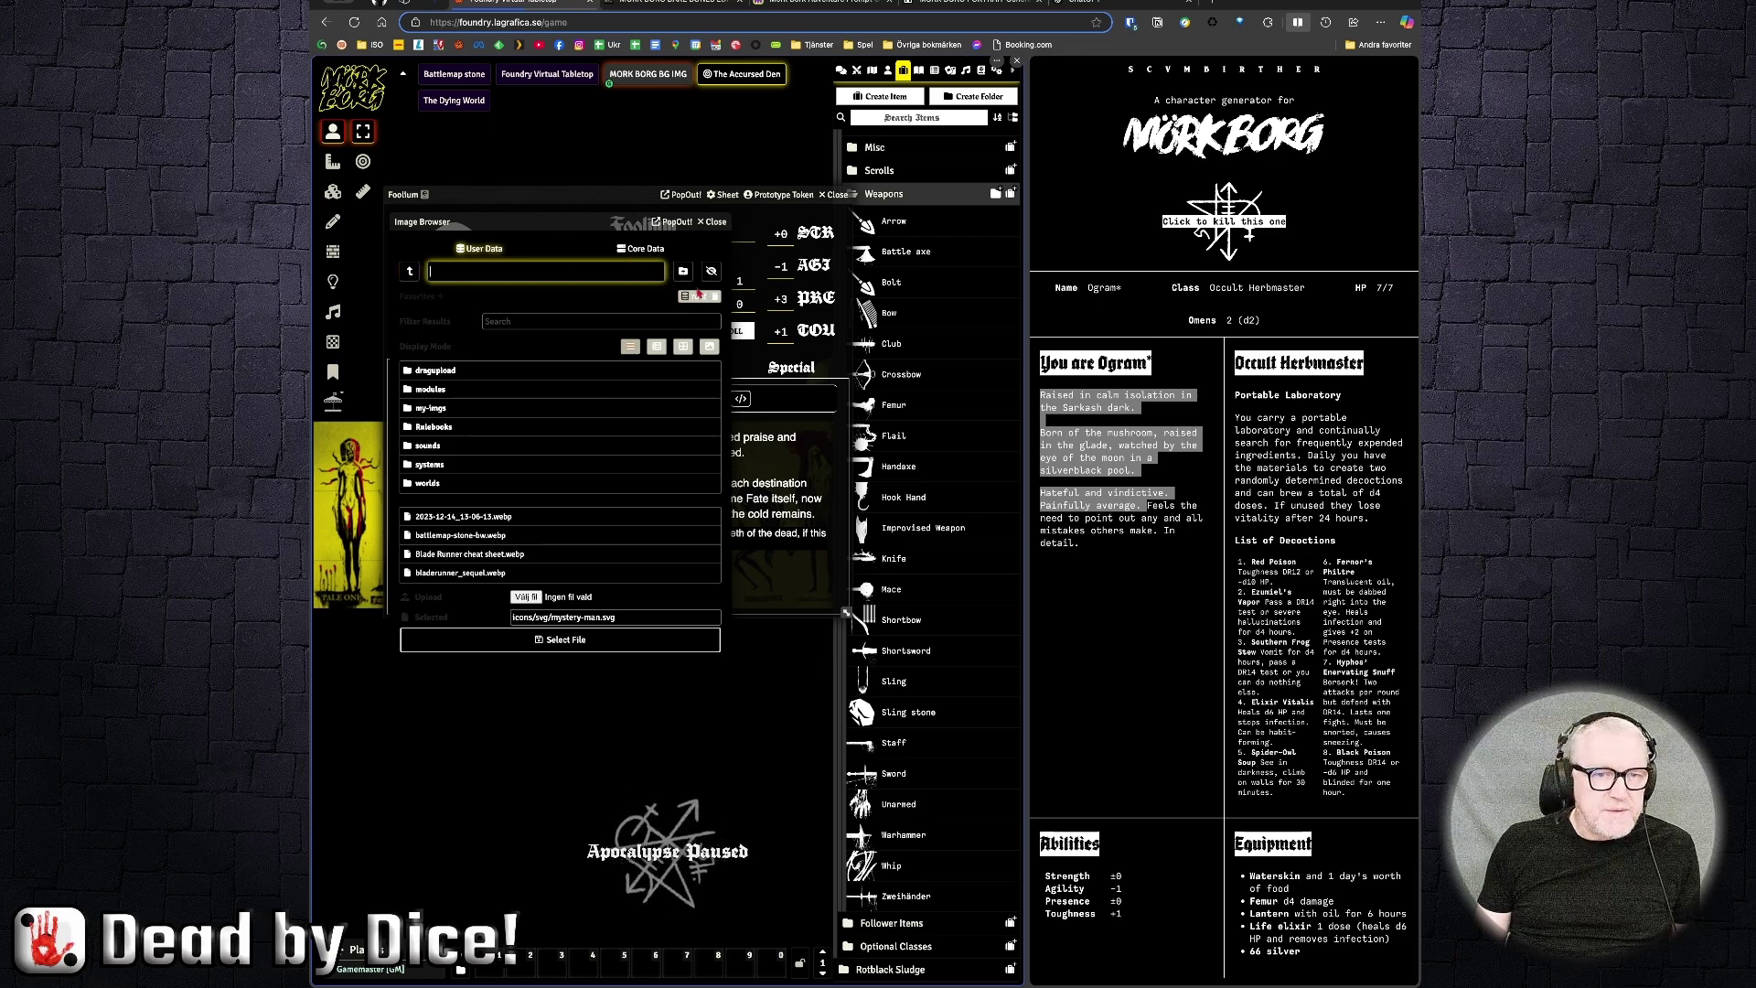
pyautogui.click(526, 597)
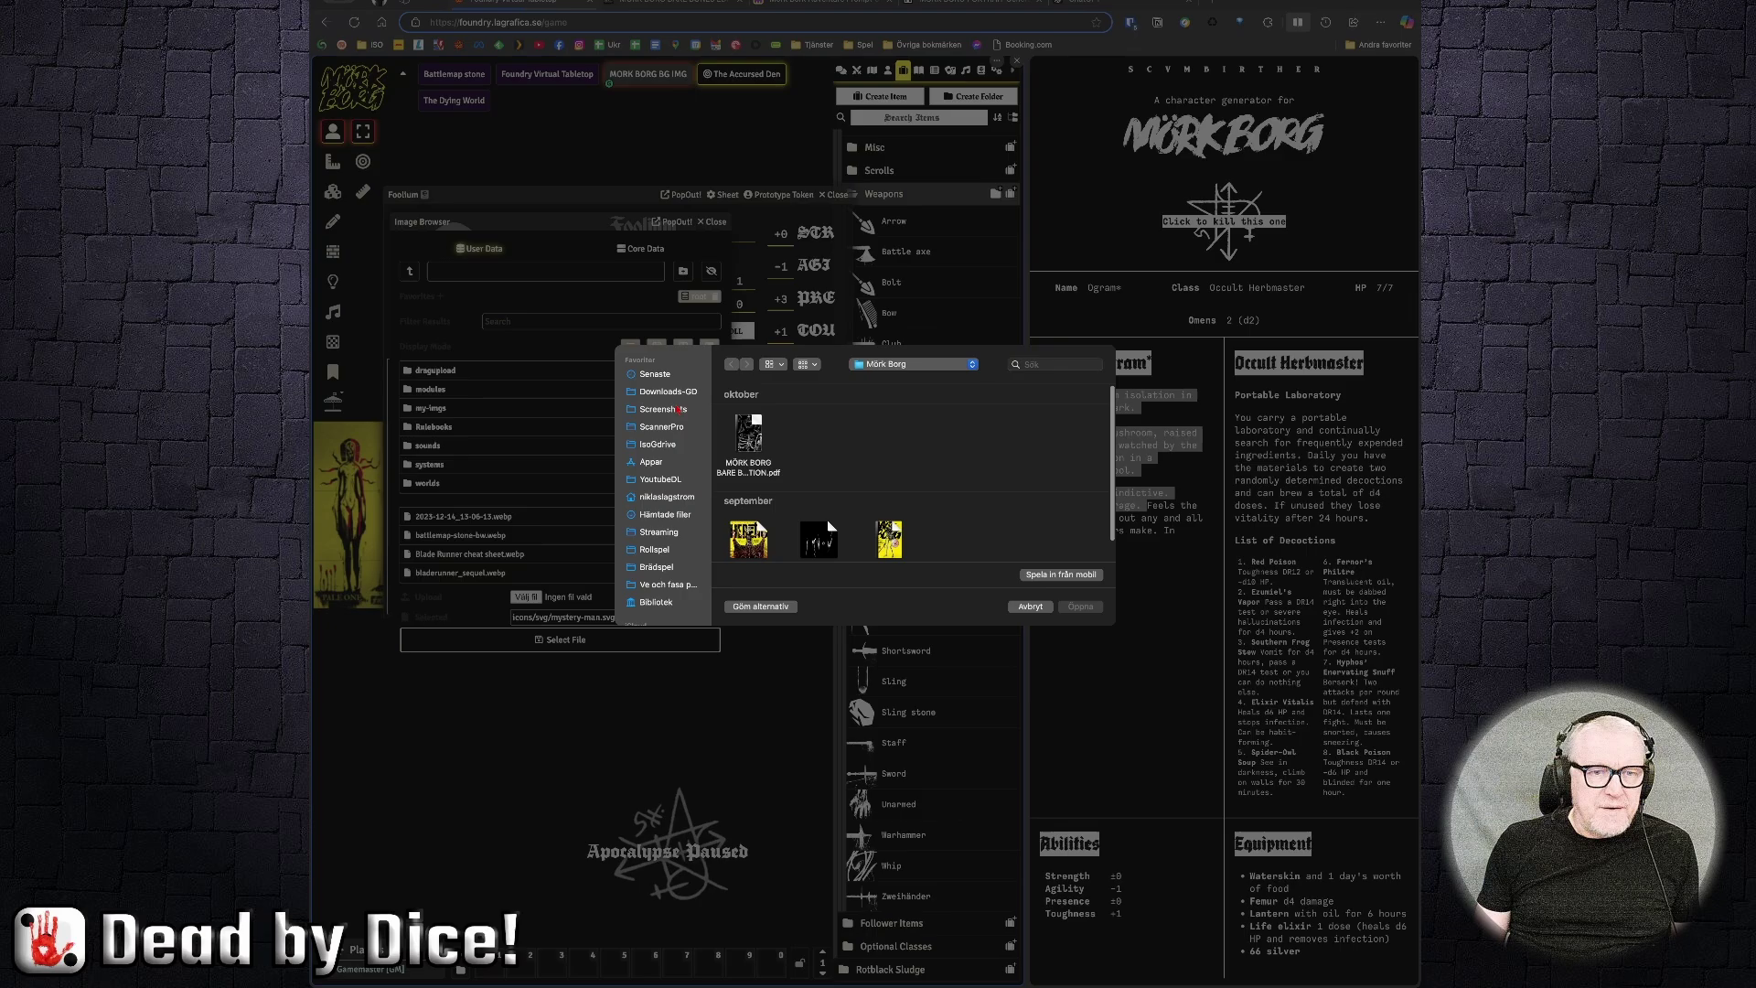
pyautogui.click(667, 392)
pyautogui.click(819, 436)
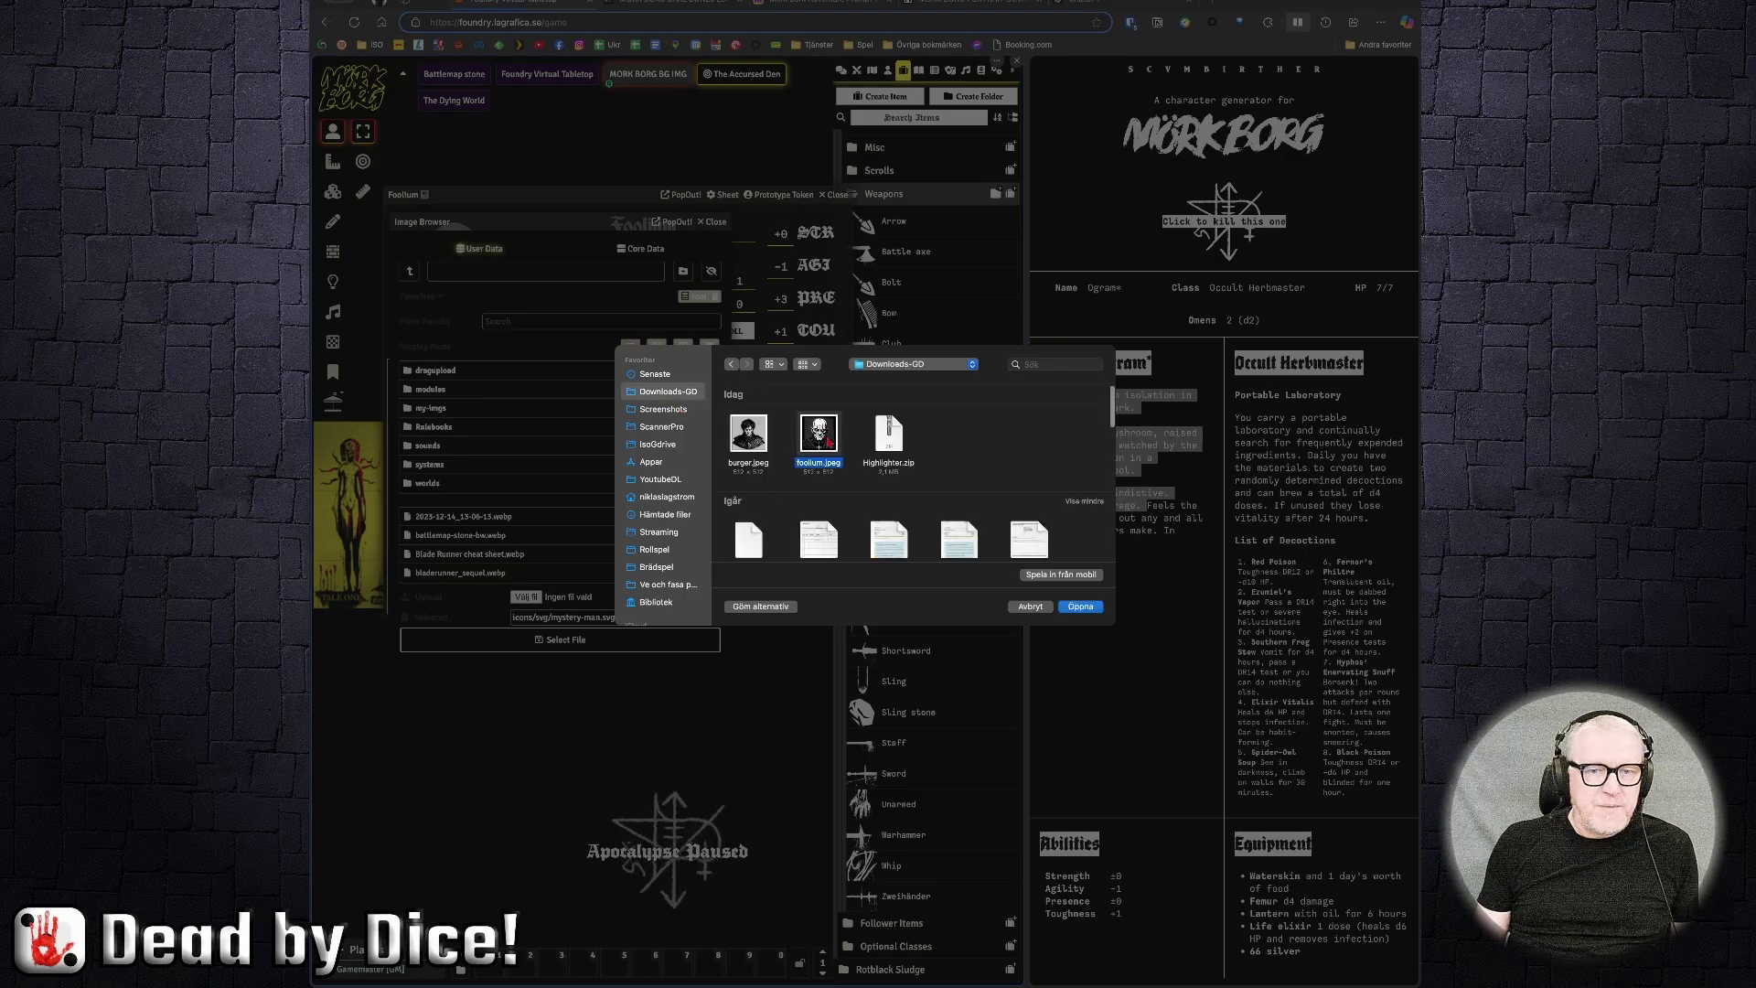
pyautogui.click(1076, 607)
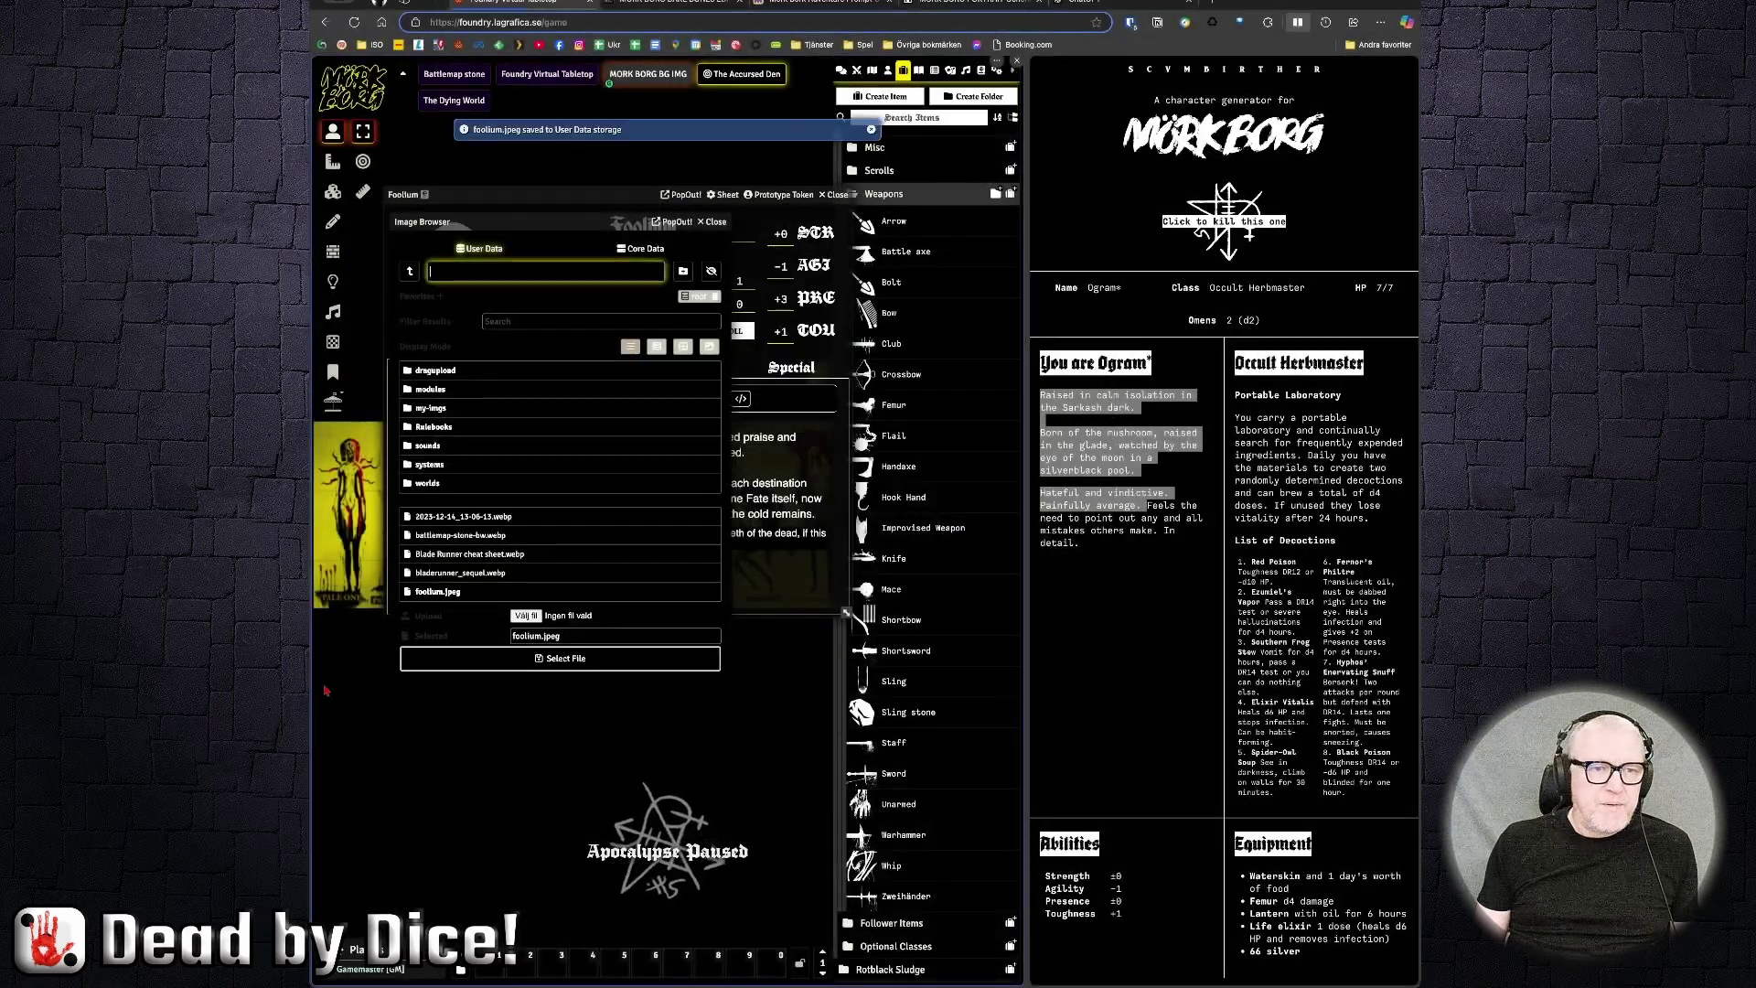
pyautogui.click(565, 660)
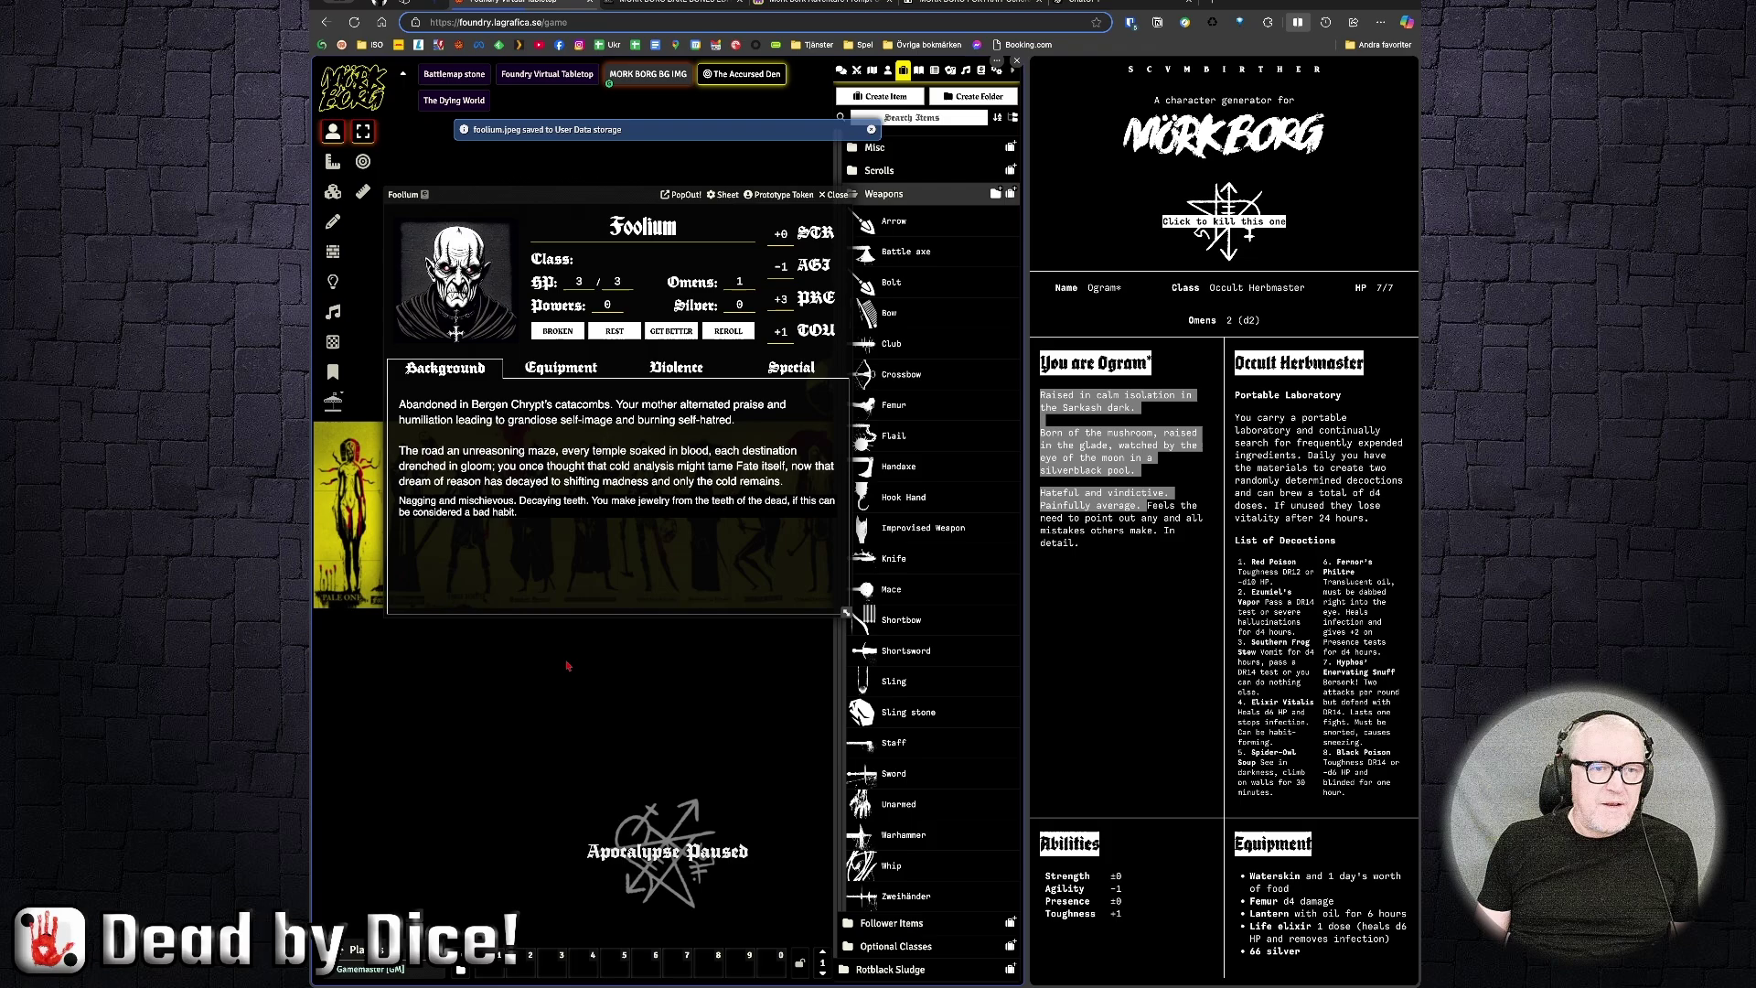